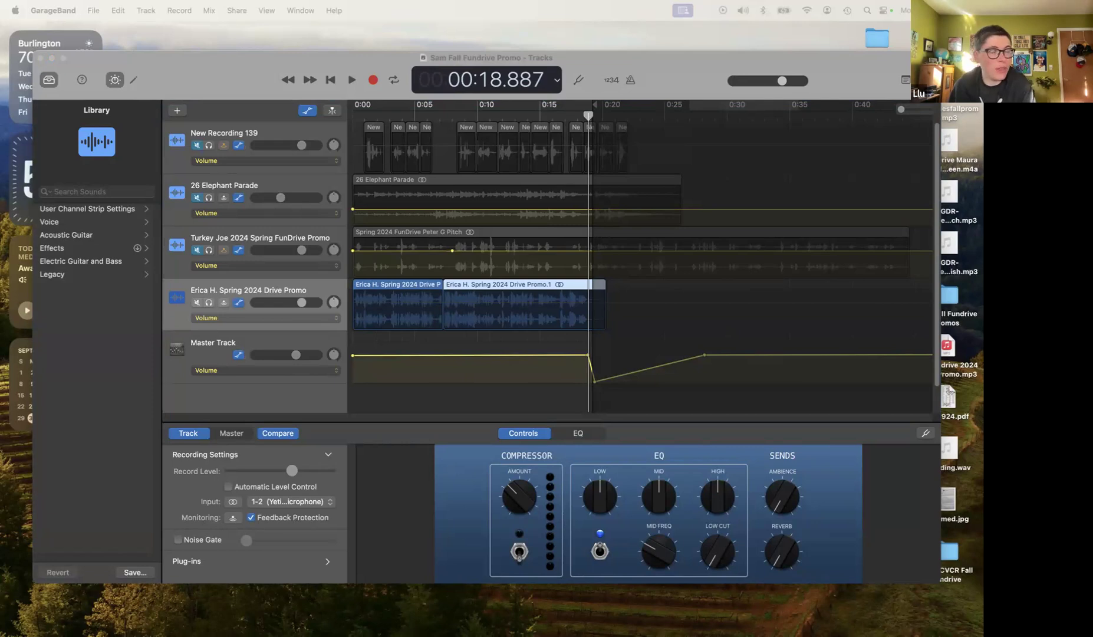
- Create a new empty project with one Mic or Line audio track
left_click_drag(663, 56, 662, 40)
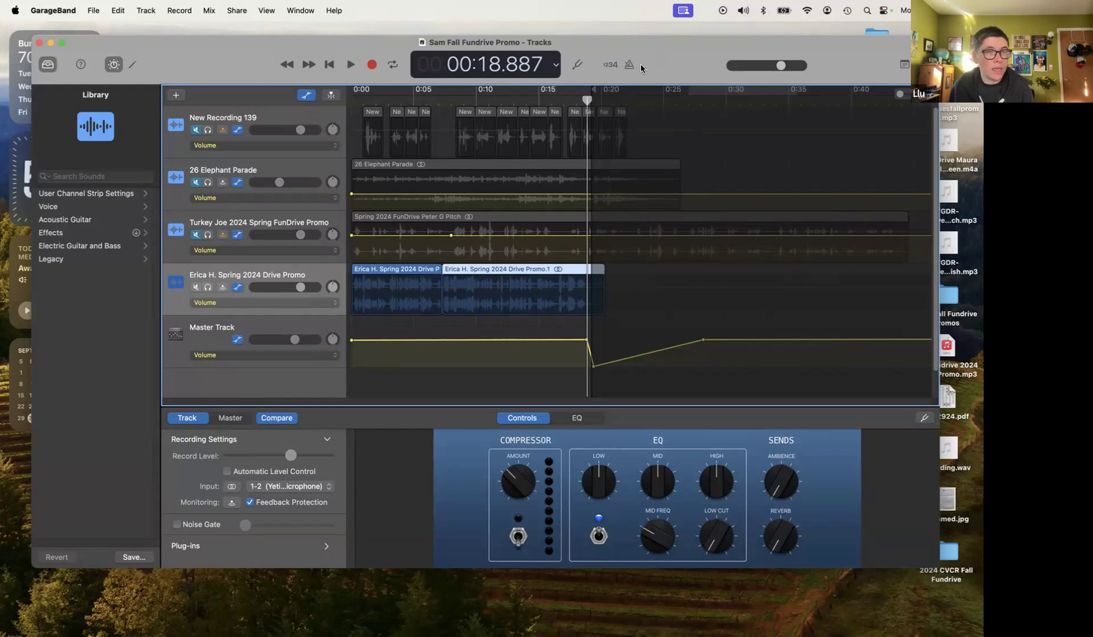
left_click(96, 11)
left_click(97, 30)
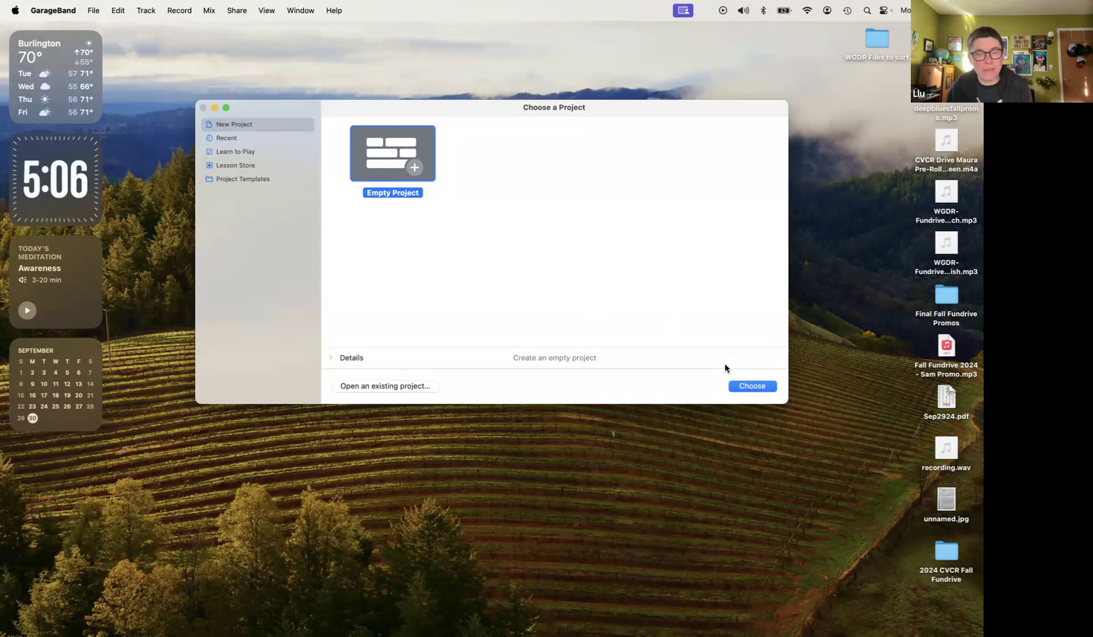
left_click(759, 386)
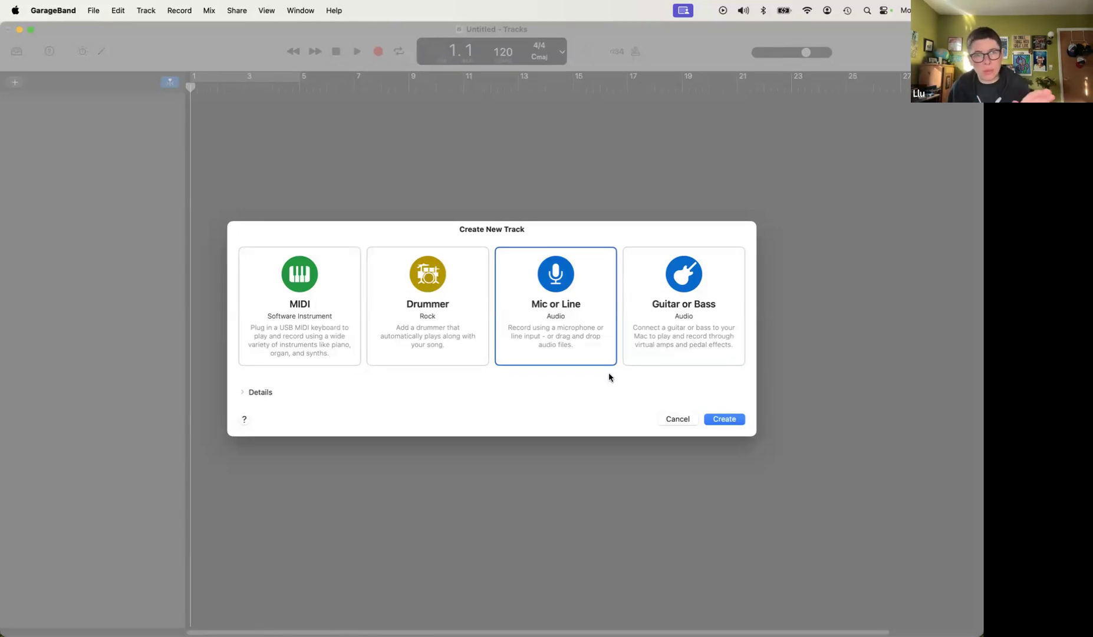
left_click(736, 423)
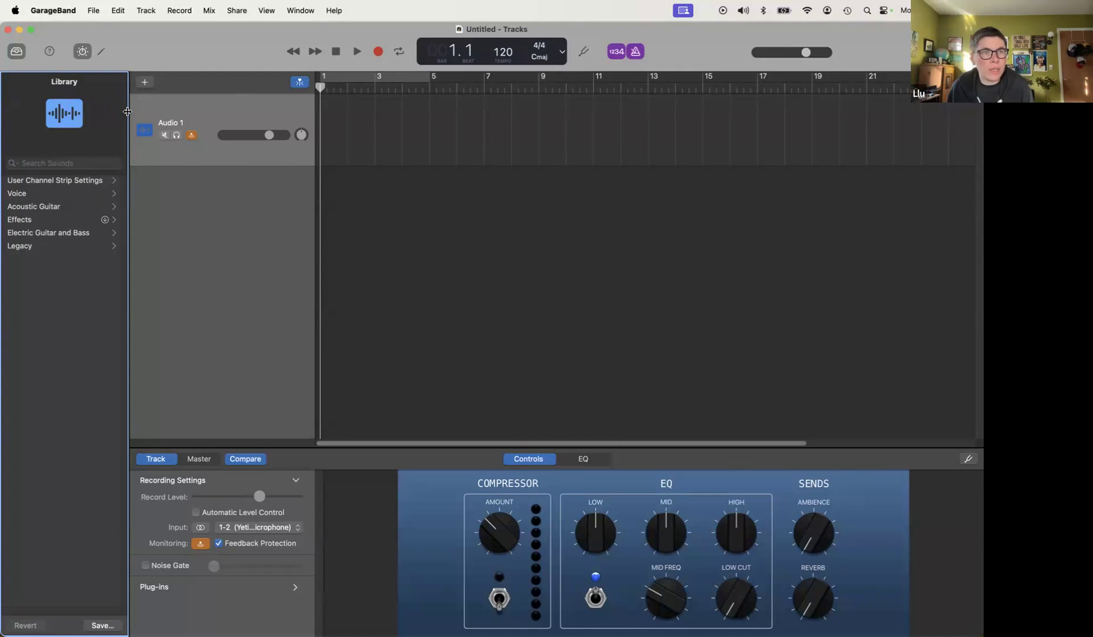
- Hide the Library and the Smart Controls area so only the tracks area is shown
key("y")
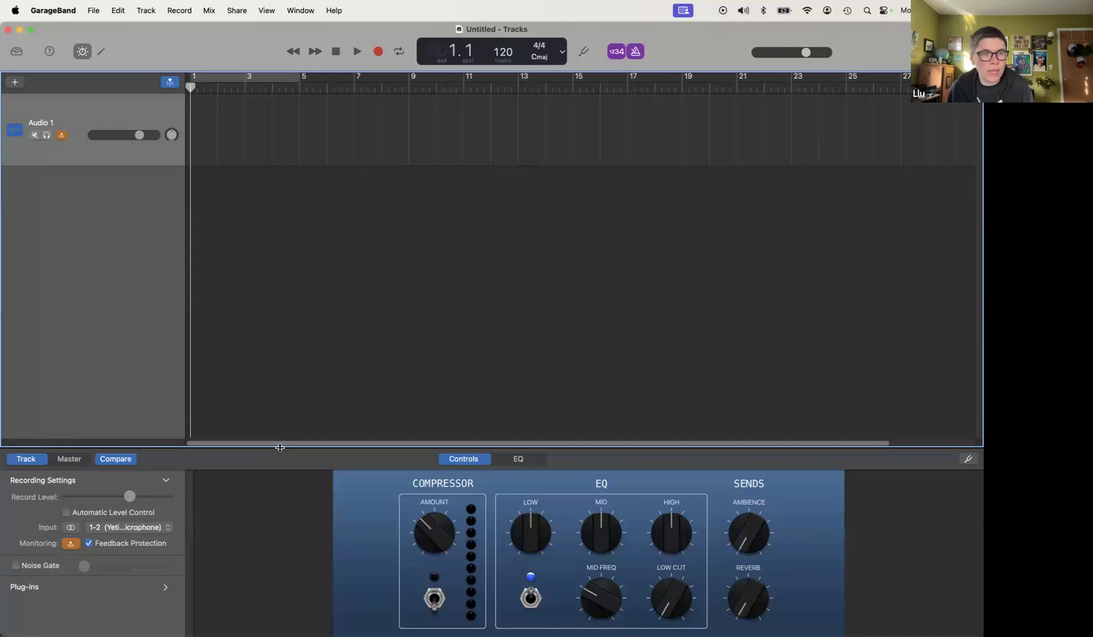
left_click_drag(281, 447, 285, 605)
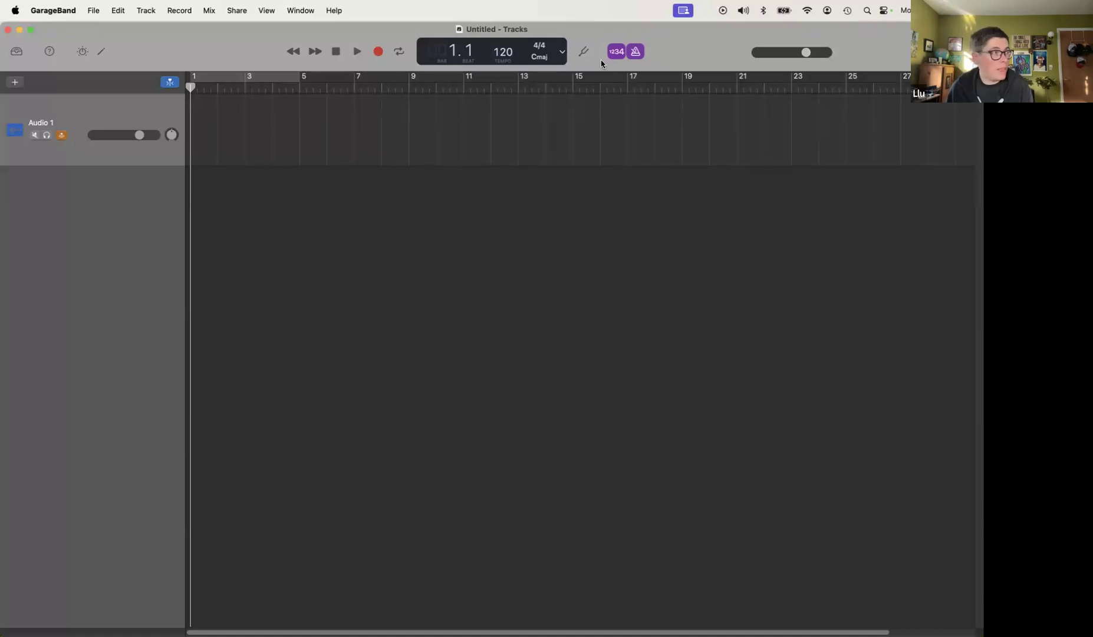
- Turn off the count-in and the metronome click, and set the project's position display to Time
left_click(616, 52)
left_click(637, 53)
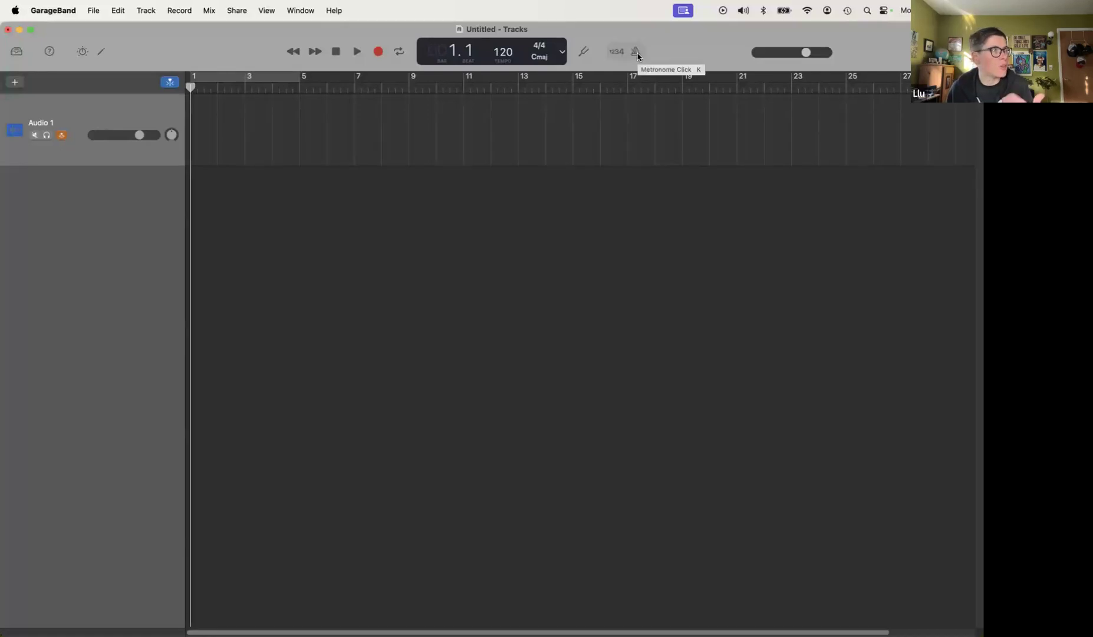
left_click(564, 53)
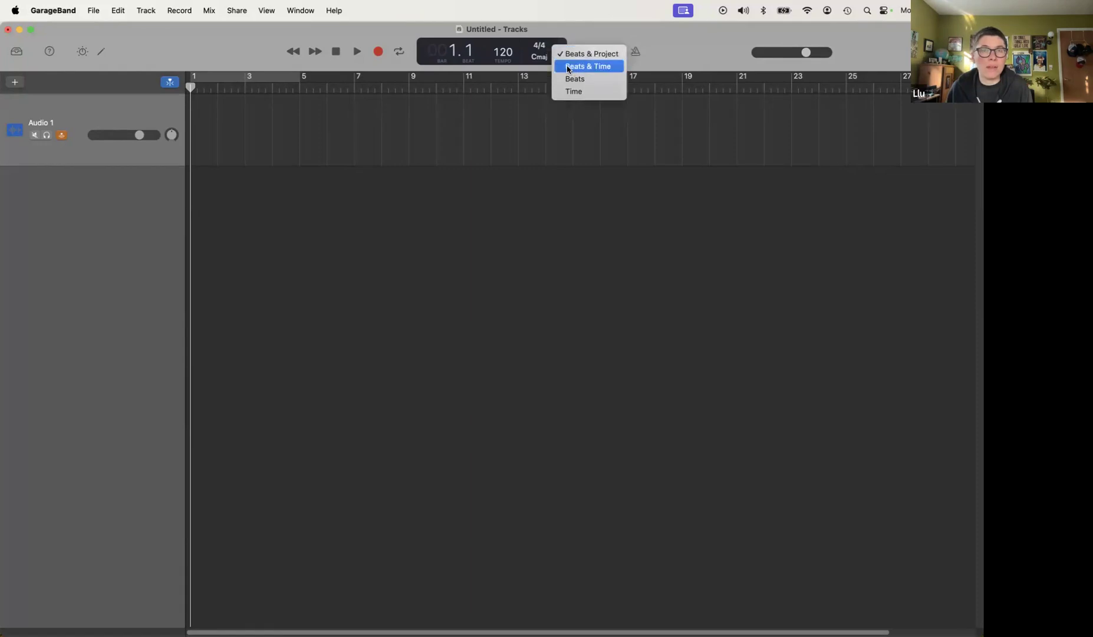
left_click(587, 92)
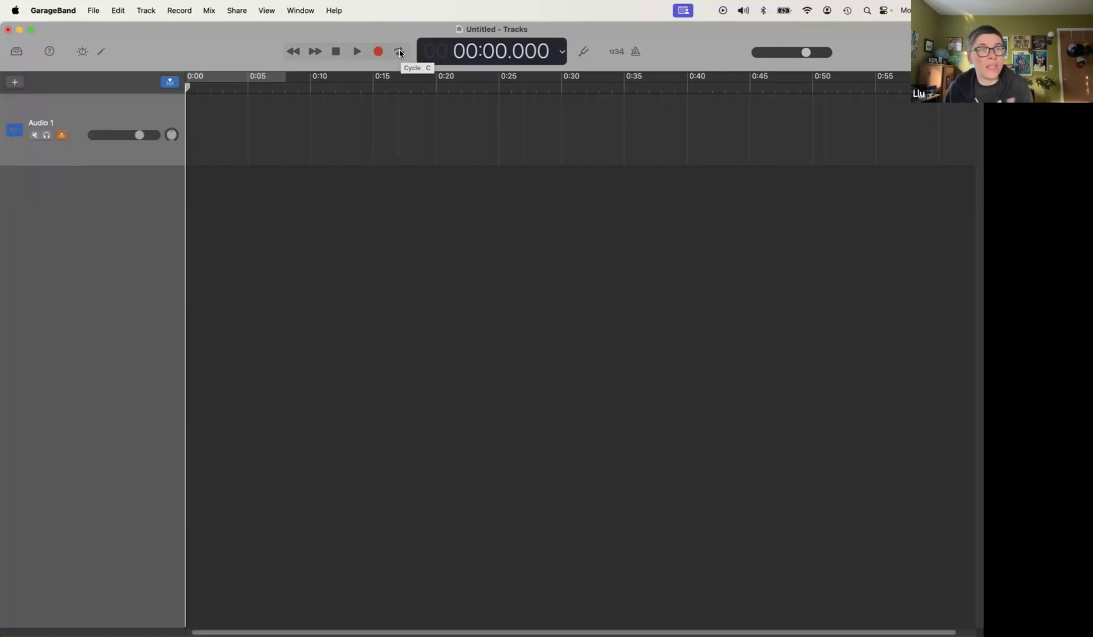
left_click(117, 8)
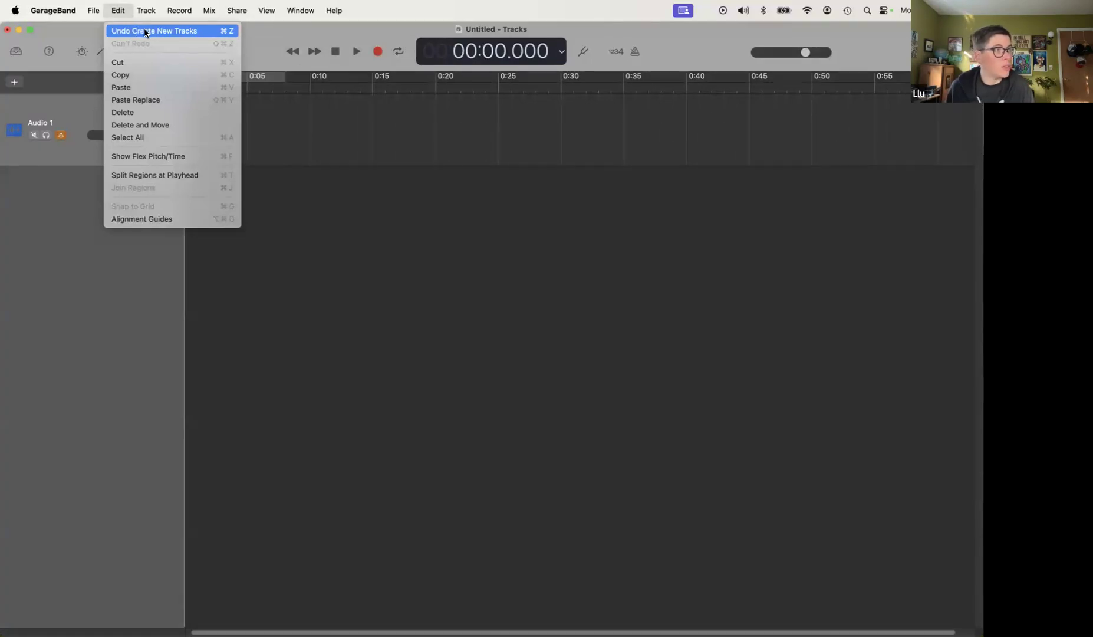
left_click(270, 40)
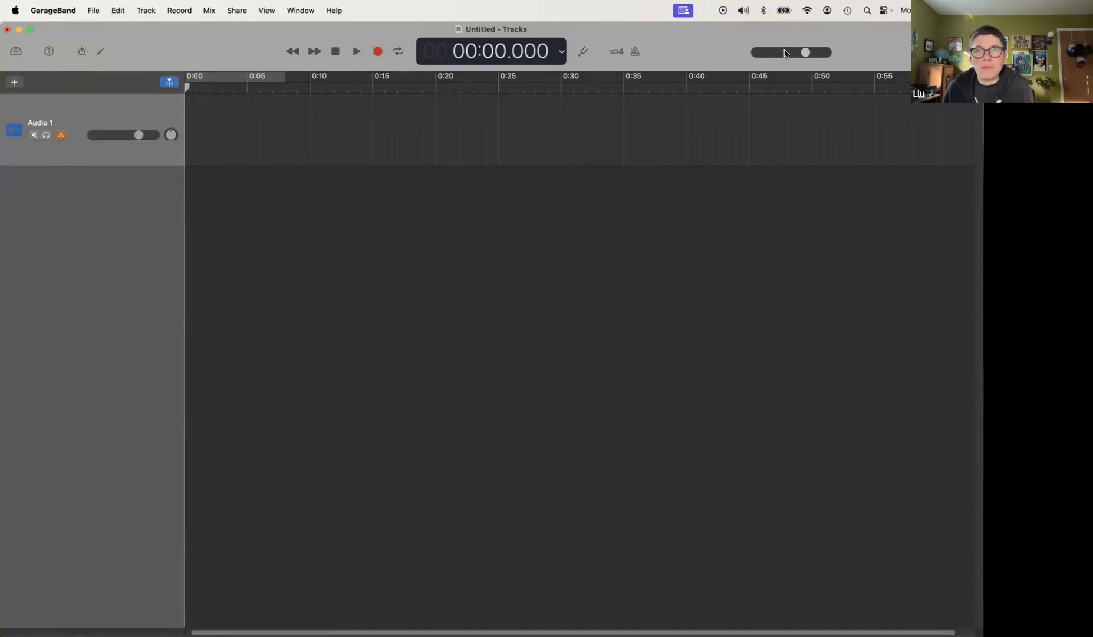
- Try out the master volume by lowering it to about -12.1 dB, raising it, and returning it to its starting level
mouse_move(810, 57)
left_mouse_down()
mouse_move(784, 55)
mouse_move(810, 57)
left_mouse_up()
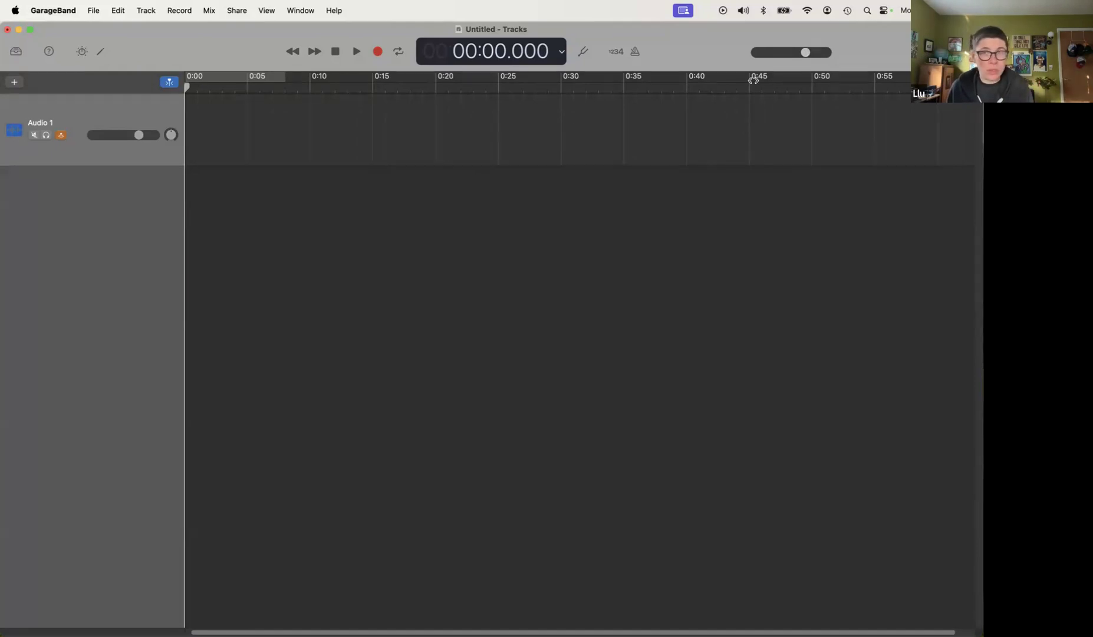
mouse_move(808, 53)
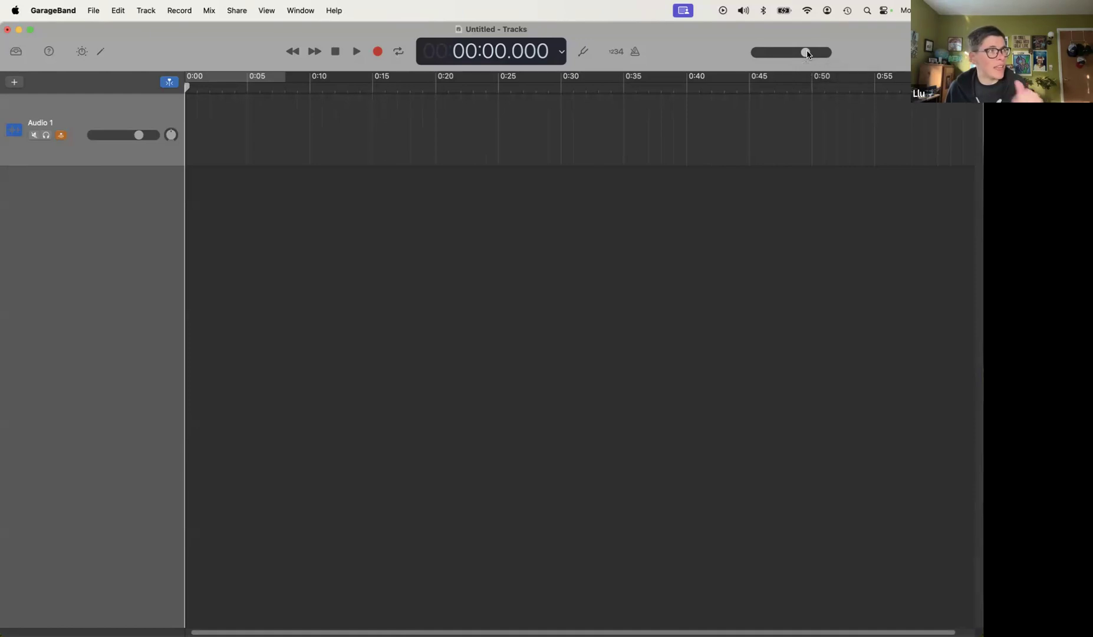
left_click_drag(808, 54, 751, 57)
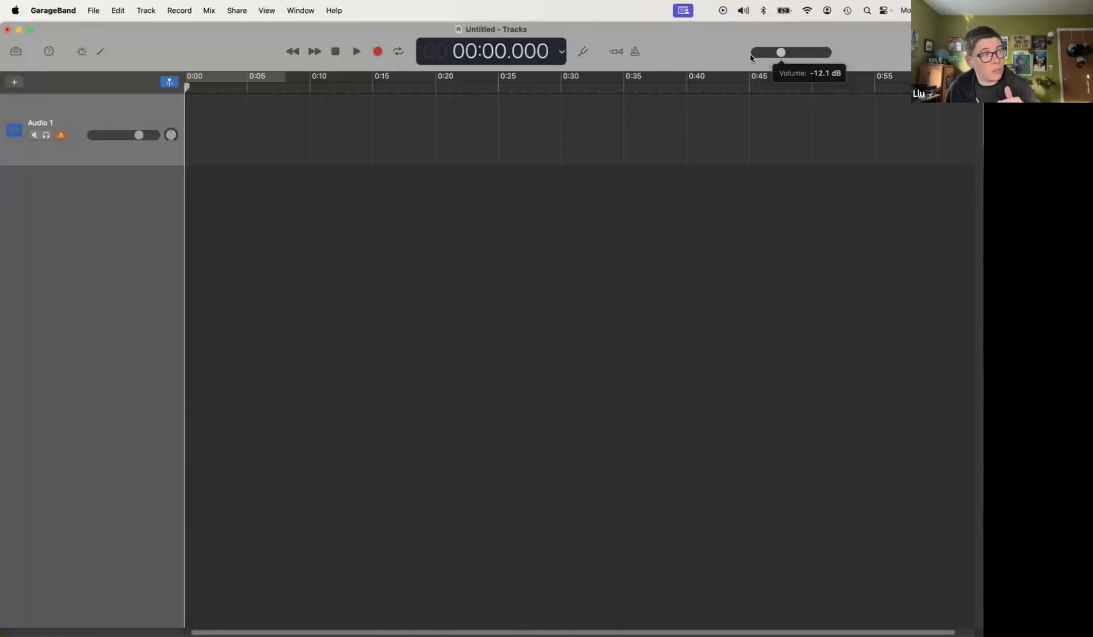
left_click_drag(751, 57, 825, 60)
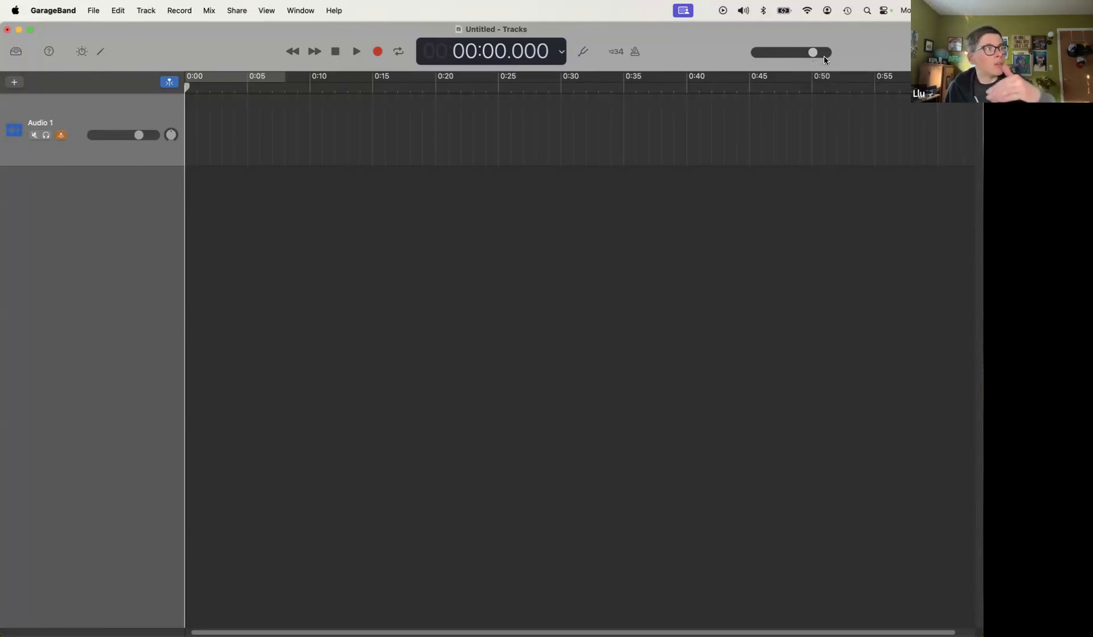
left_click_drag(825, 60, 808, 60)
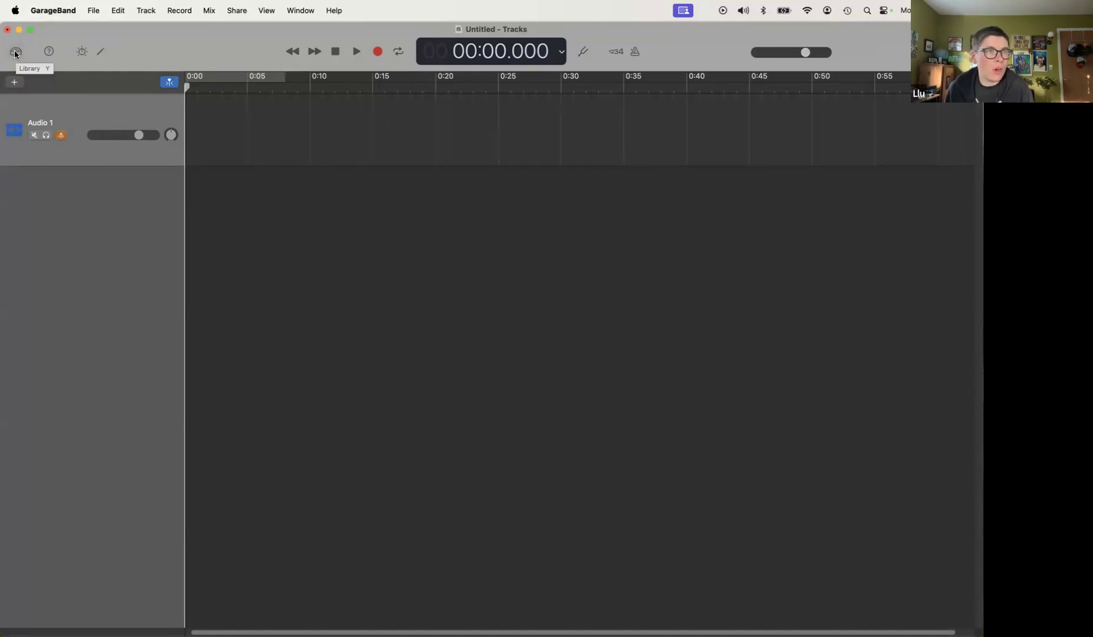
left_click(48, 52)
left_click(48, 53)
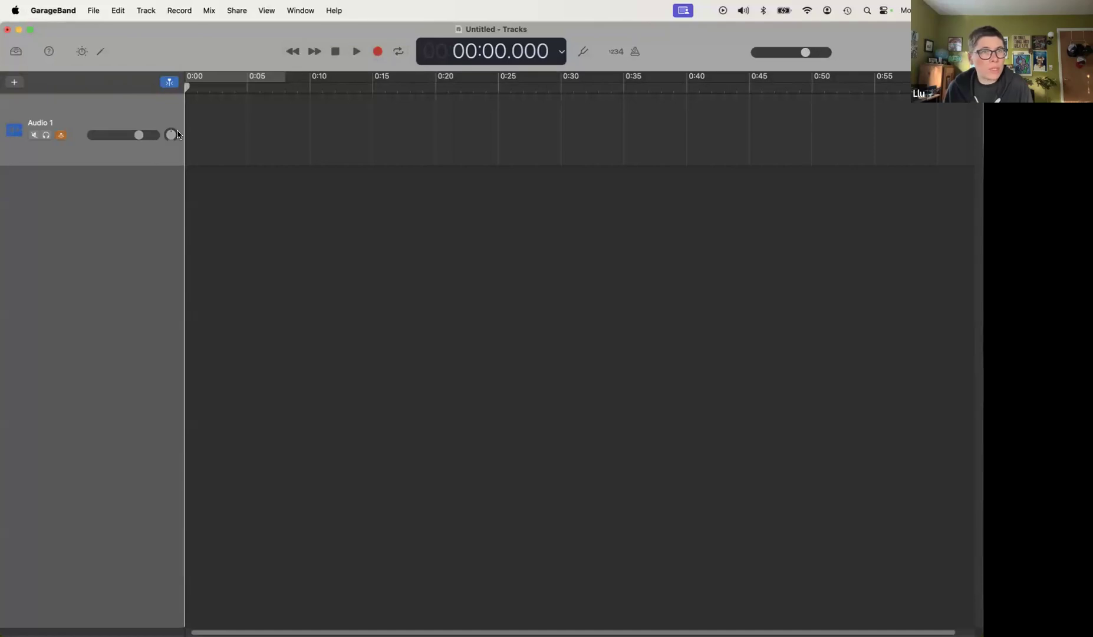
- Rename the Audio 1 track as Vocal
right_click(43, 124)
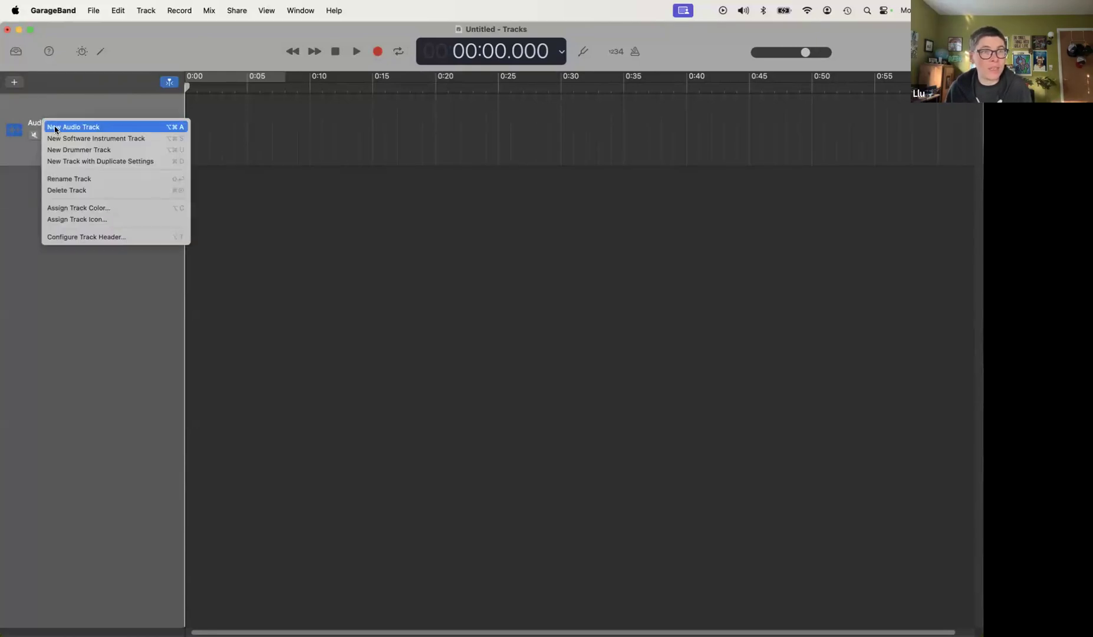
left_click(66, 178)
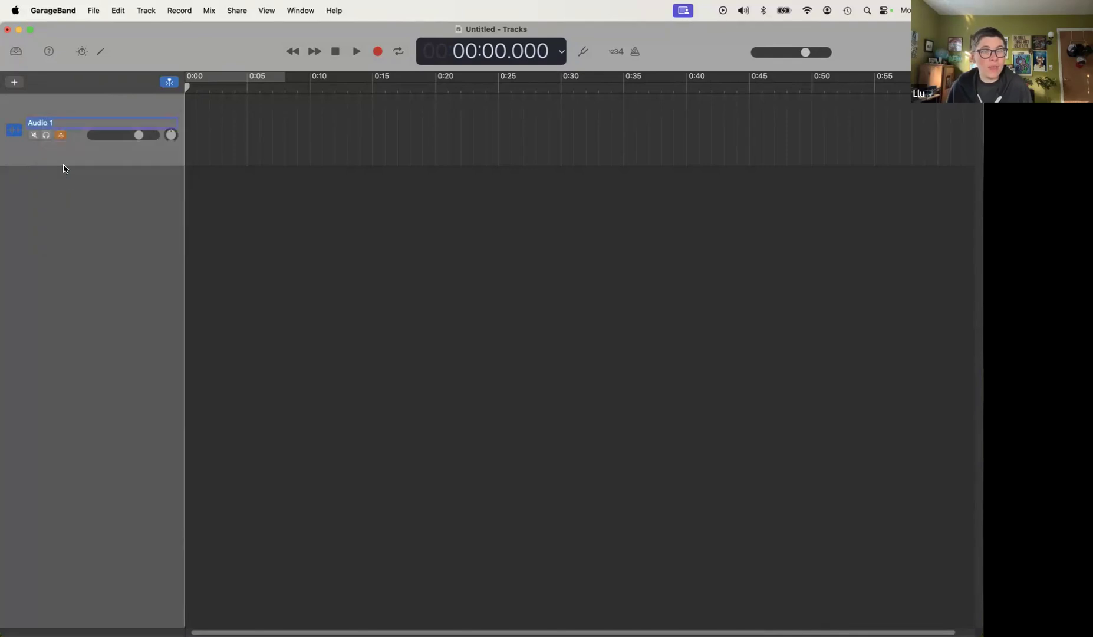
type("Vocal")
key("Return")
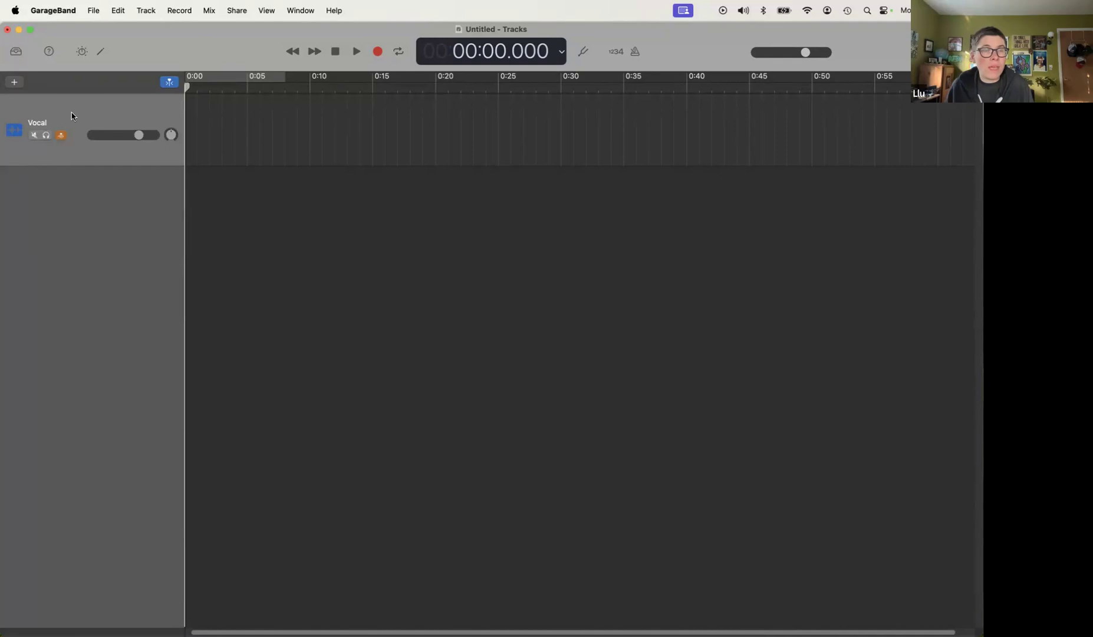
- Add a second Mic or Line audio track named music, hiding the Library again
left_click(14, 84)
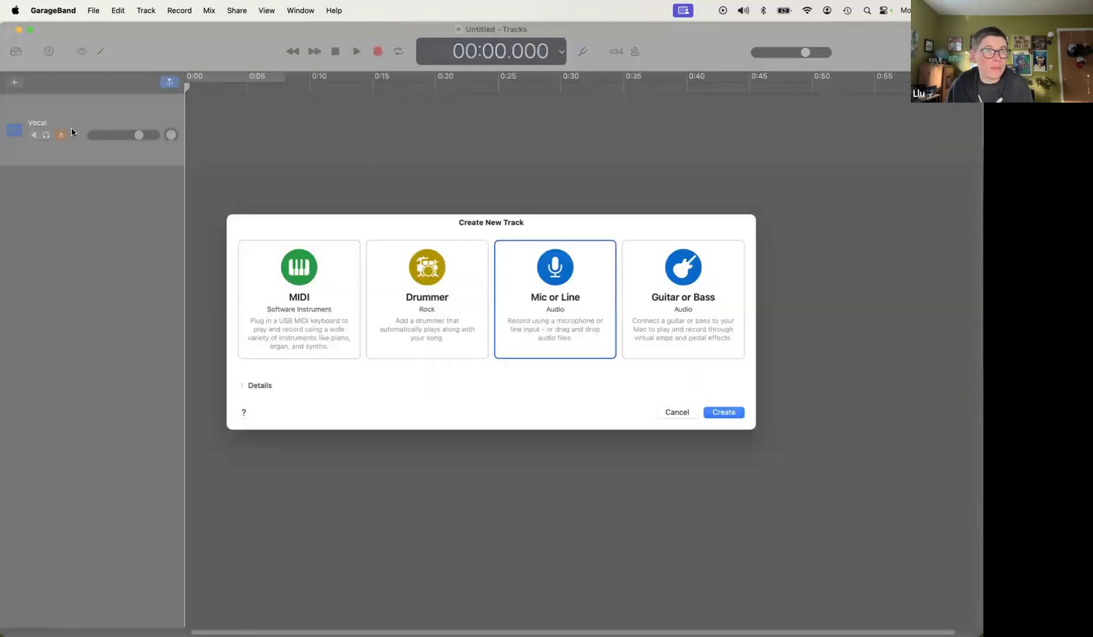
left_click(720, 422)
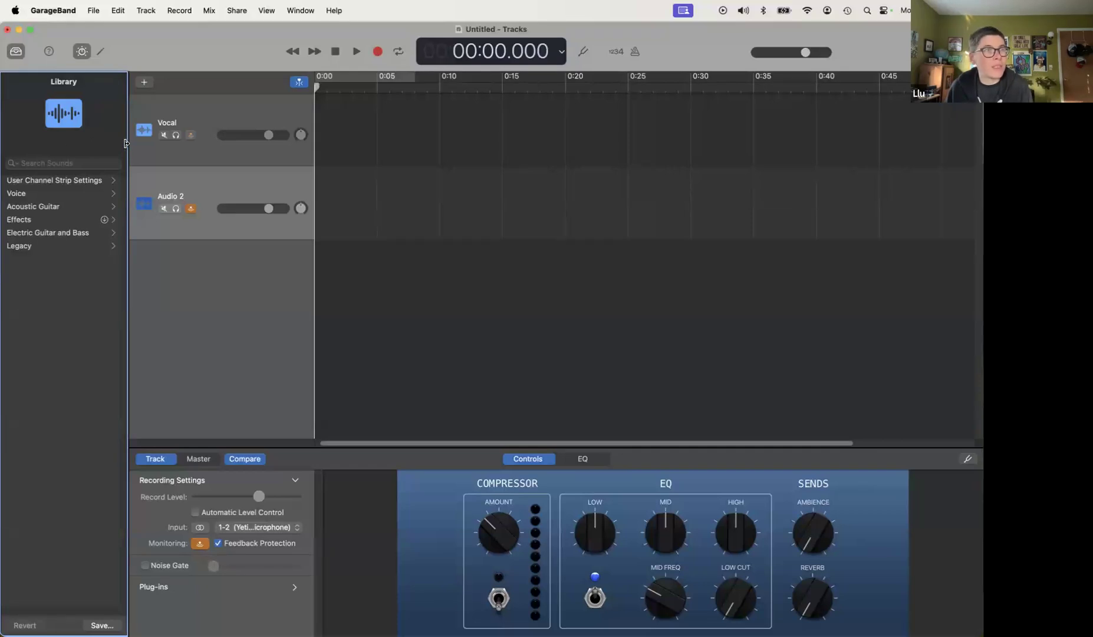
left_click_drag(127, 143, 12, 144)
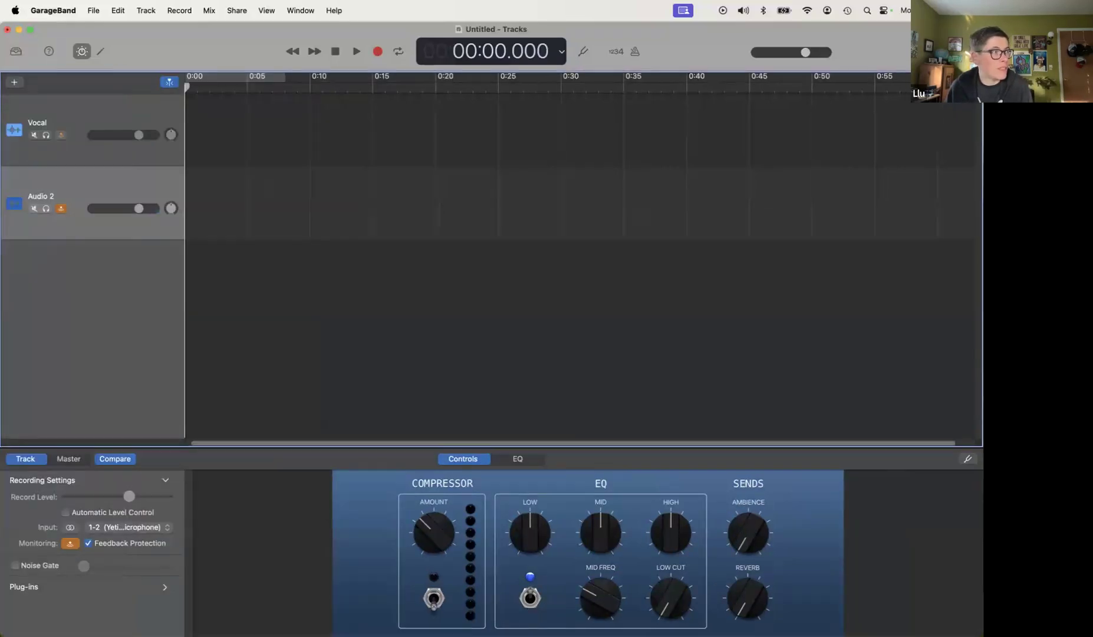
right_click(52, 198)
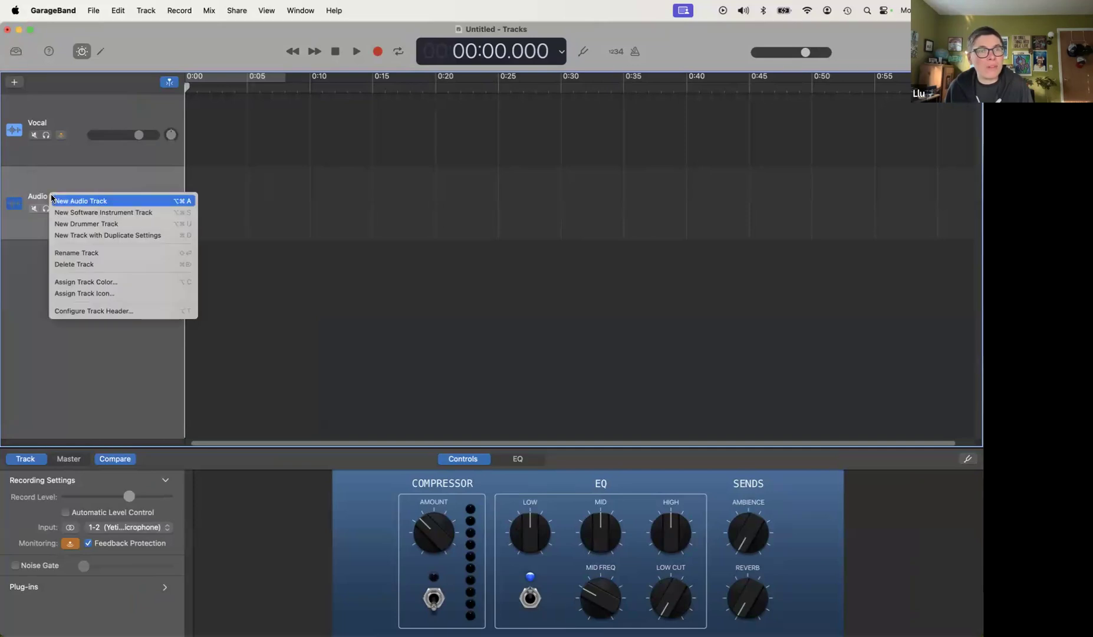
left_click(78, 254)
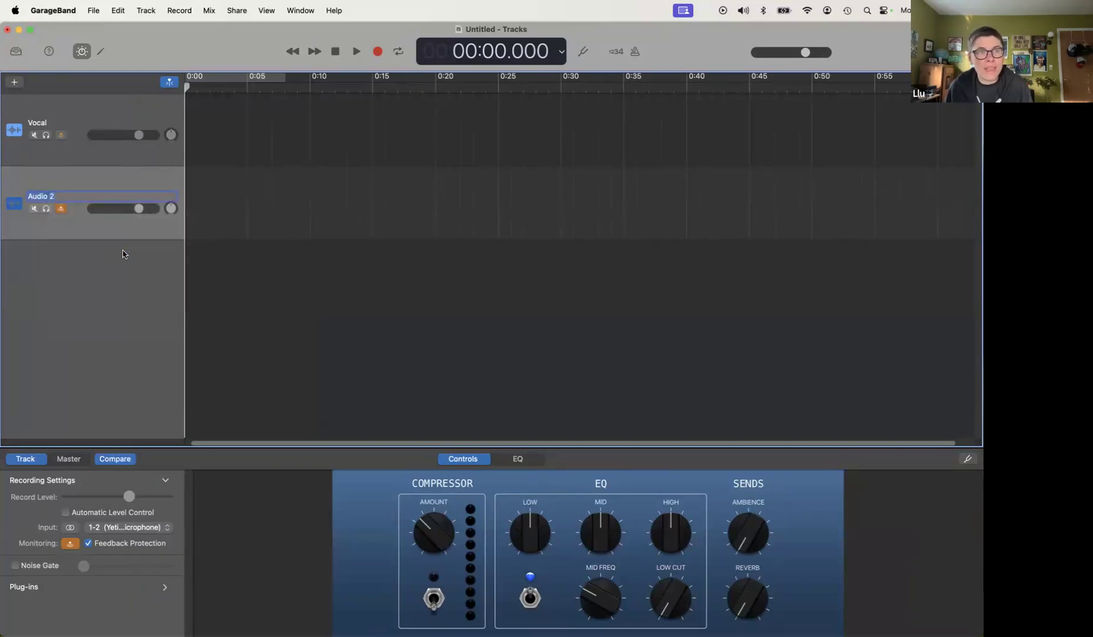
type("music")
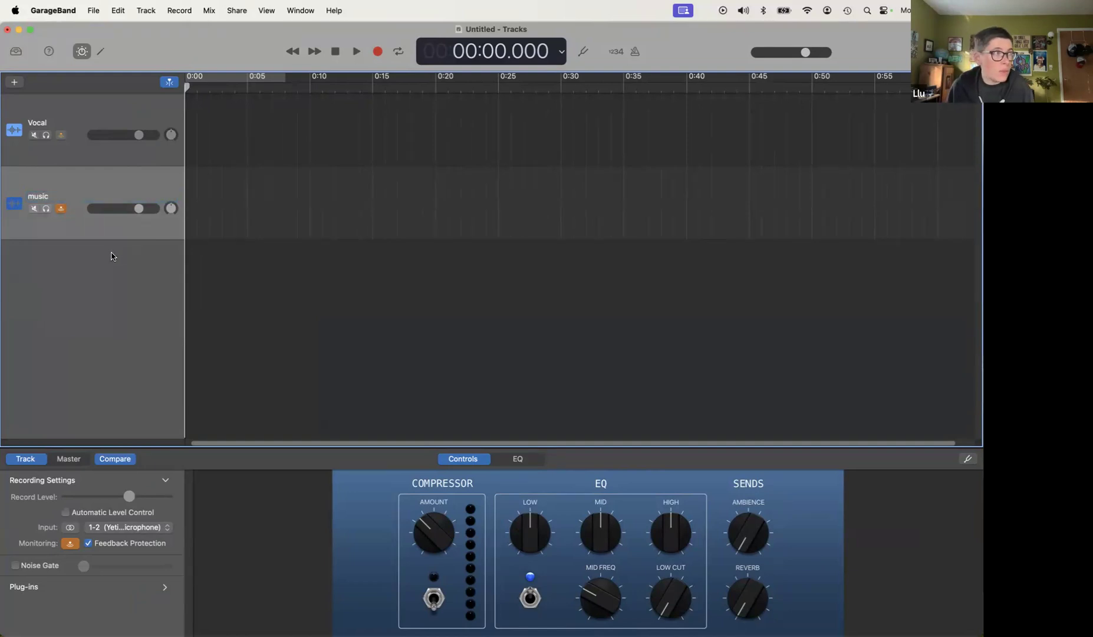
- Add a third Mic or Line audio track named music 2, and hide the Library
left_click(14, 82)
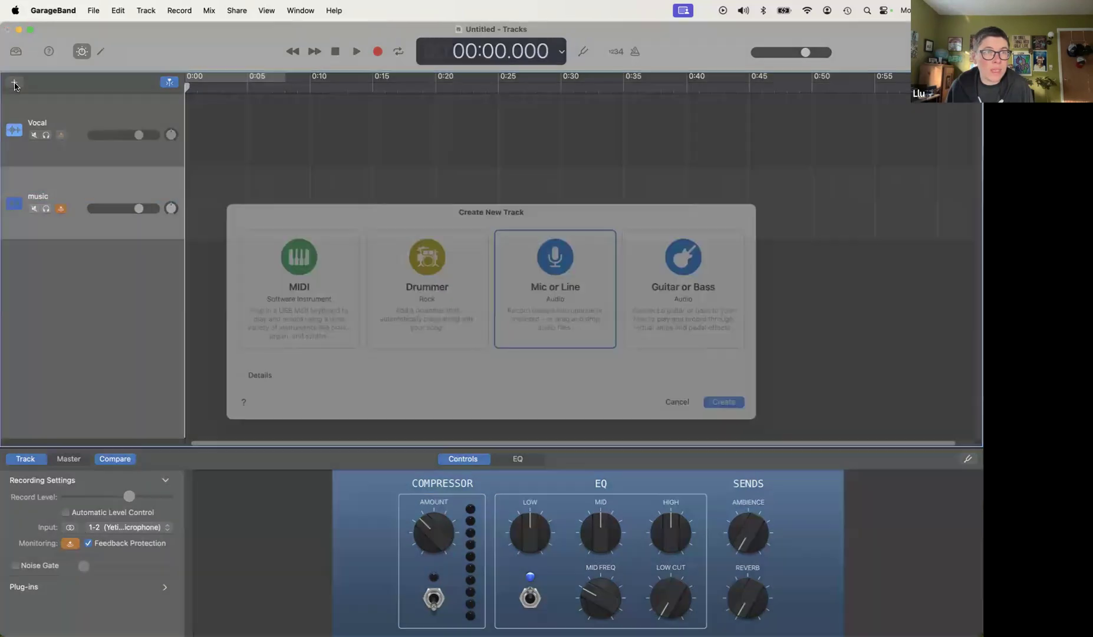
left_click(726, 417)
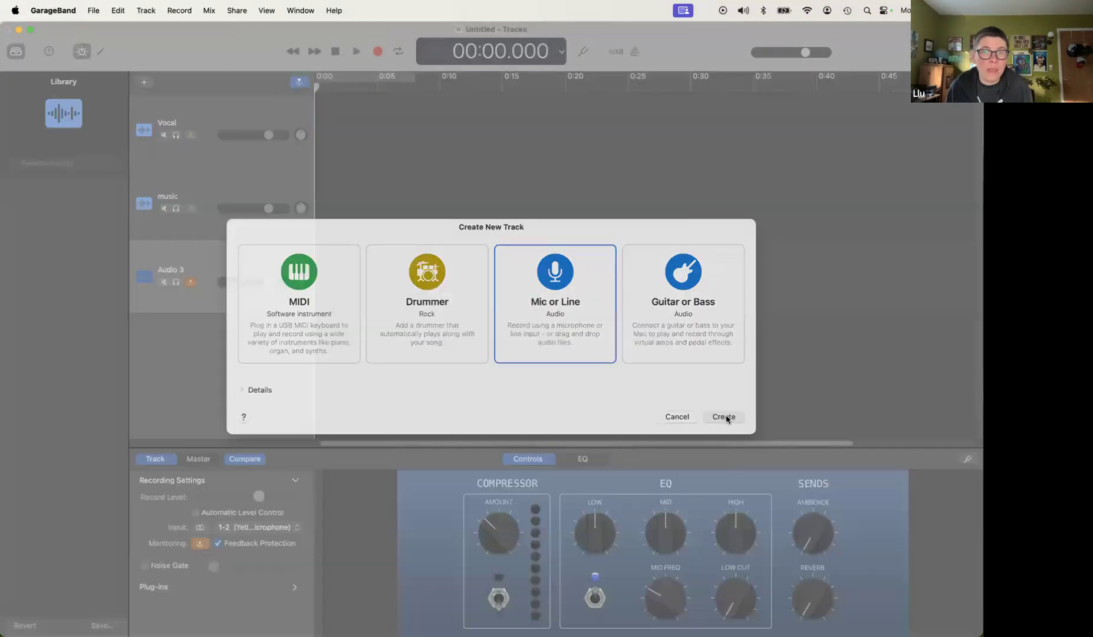
right_click(190, 267)
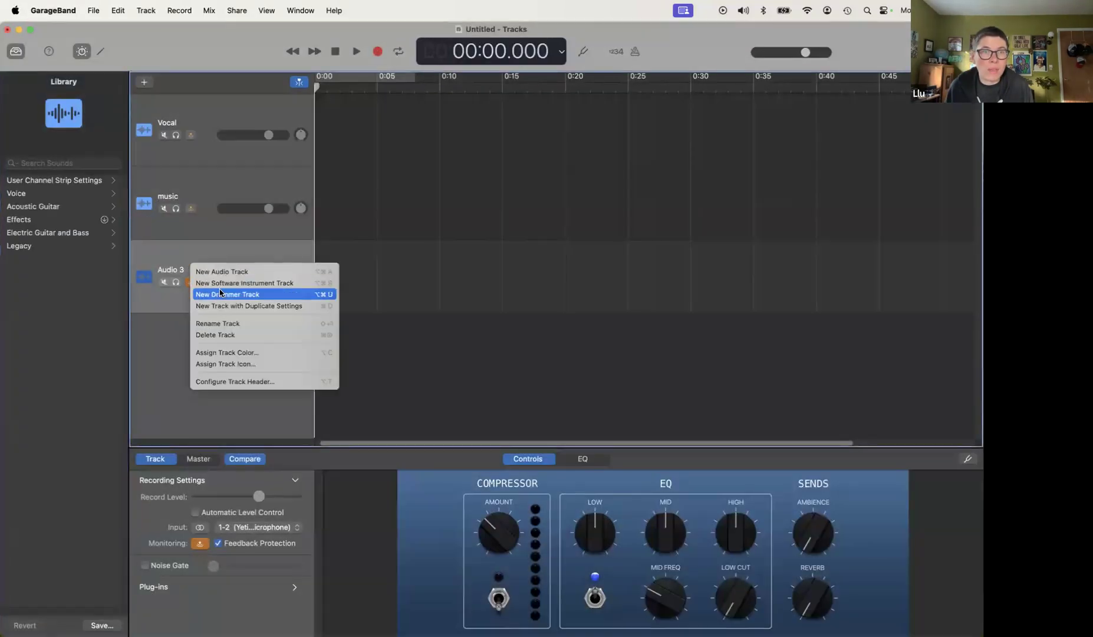
left_click(213, 323)
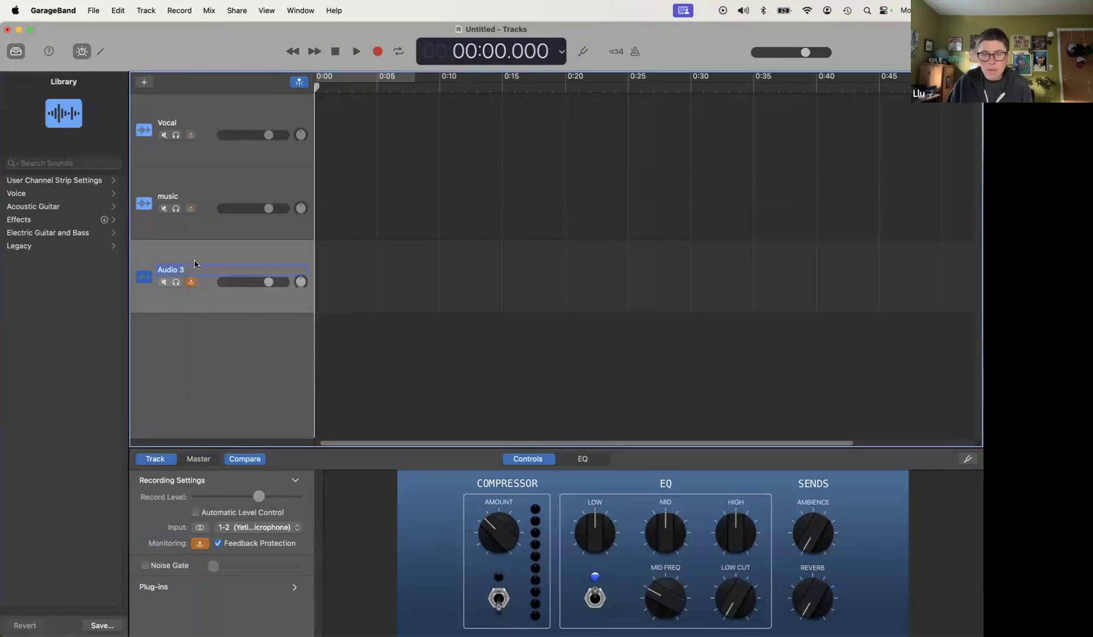
type("music 2")
key("Return")
key("y")
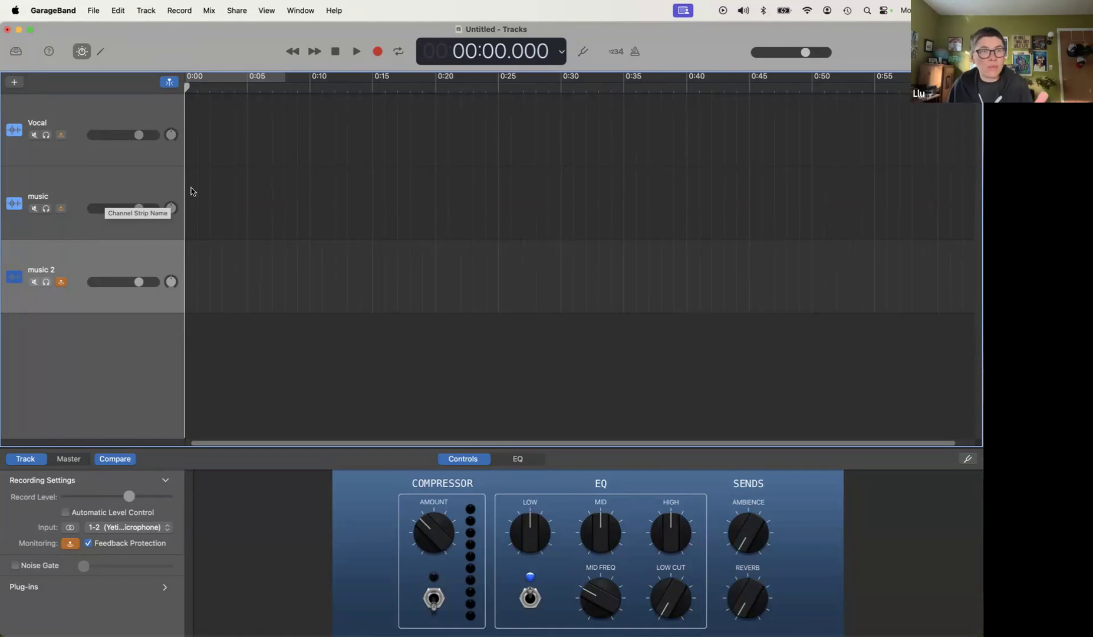
- Play the project briefly with the Vocal track selected, and park the stopped playhead at about 11 seconds
left_click(103, 120)
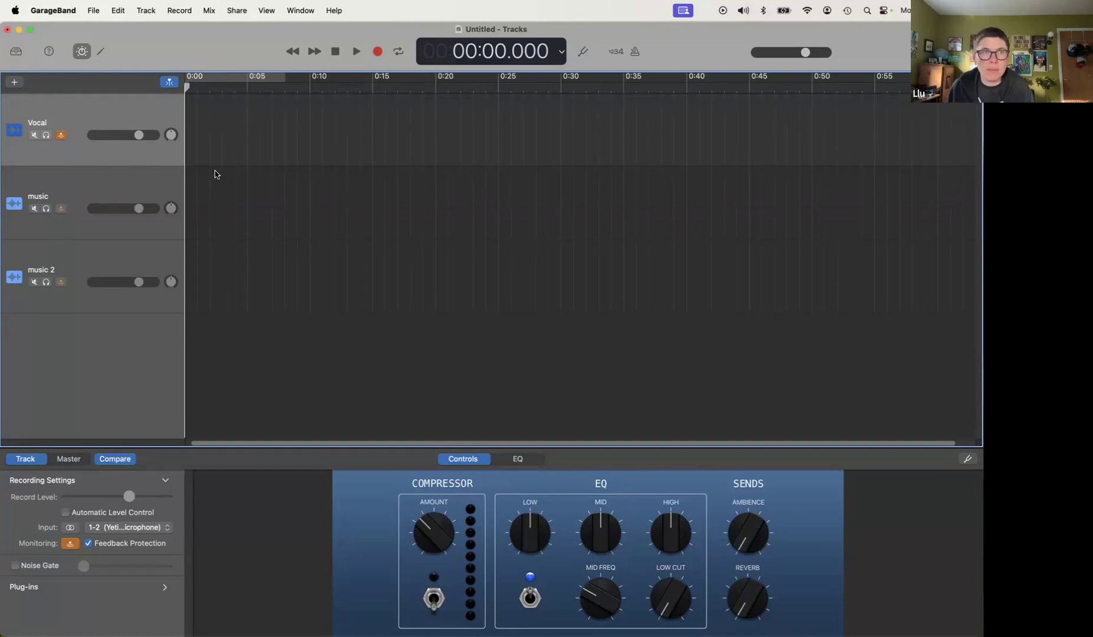
left_click(356, 52)
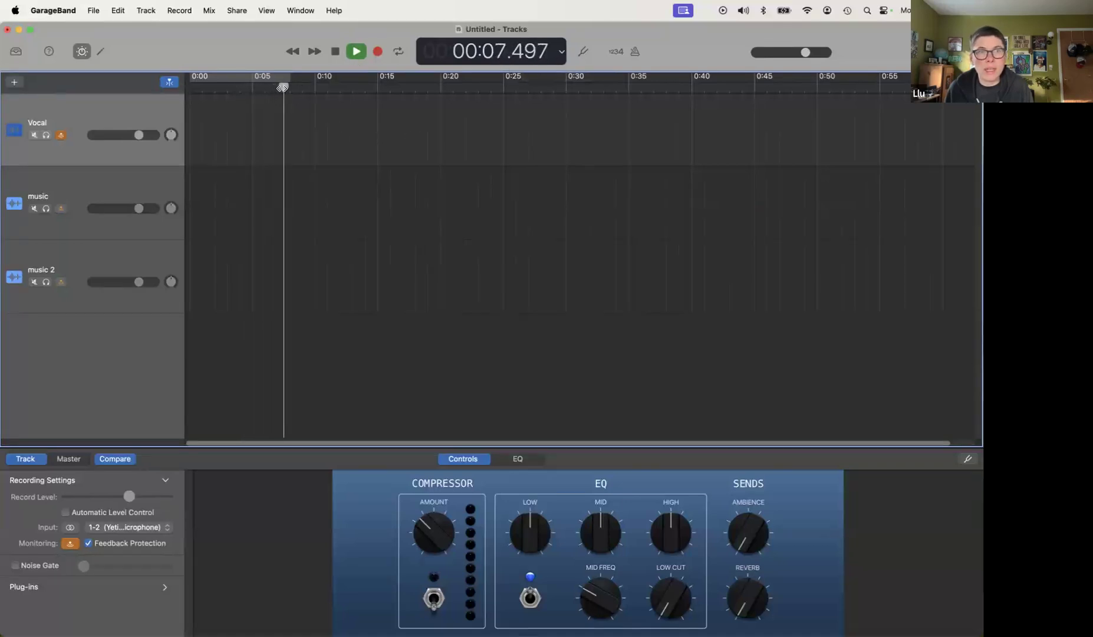
left_click_drag(277, 88, 282, 92)
left_click_drag(264, 94, 335, 97)
left_click(356, 54)
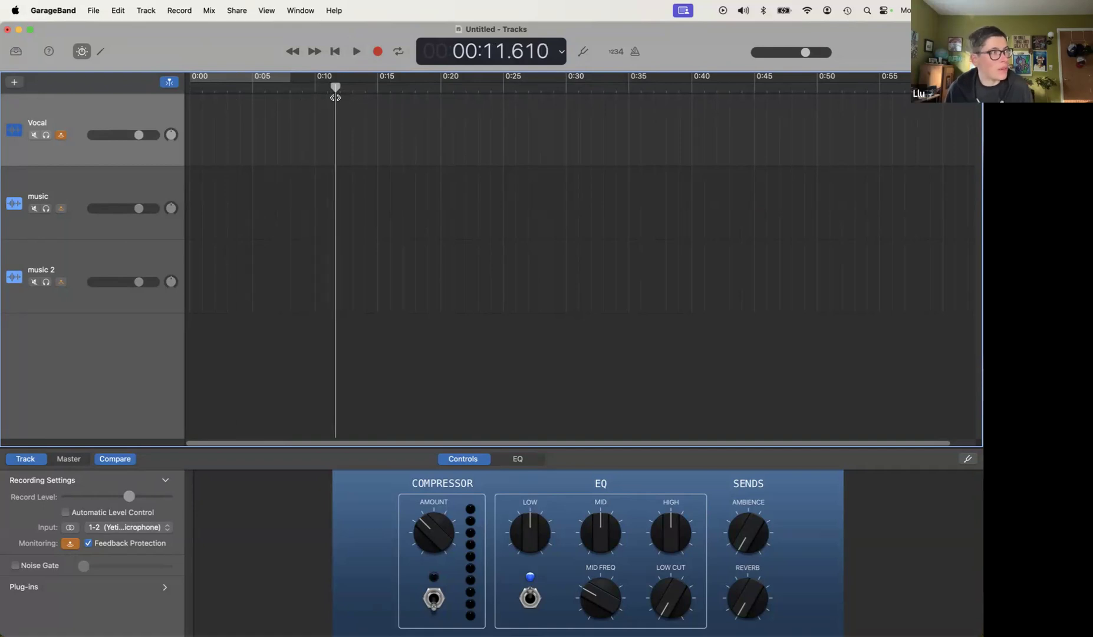
left_click_drag(336, 88, 328, 87)
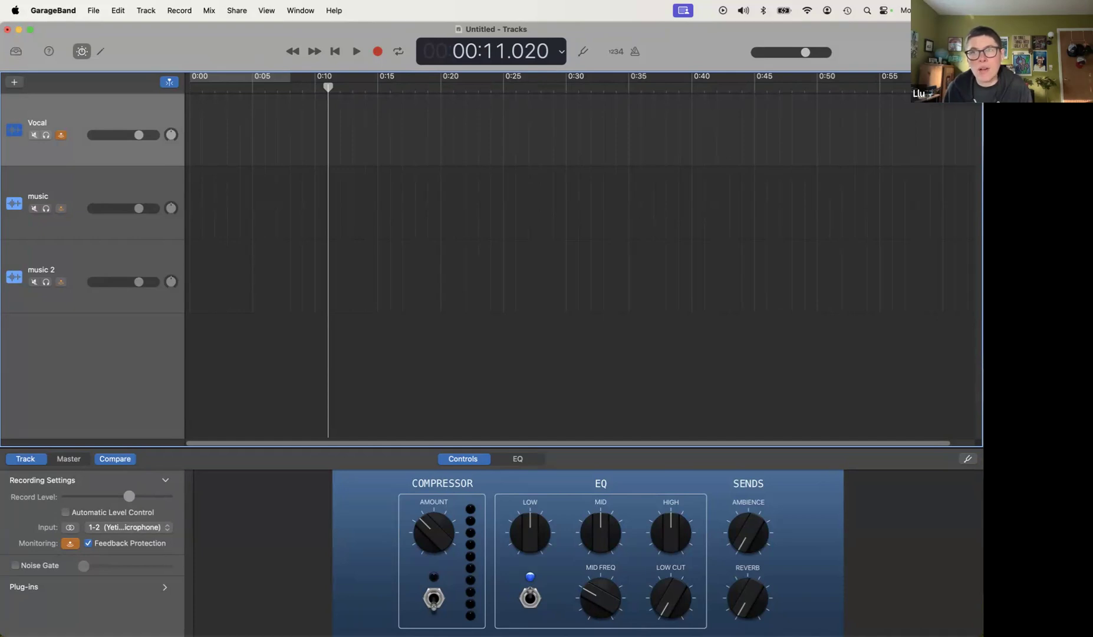
- Examine the timeline at a close zoom, nudging the playhead to about 10.995 seconds, and return to the one-minute overview
left_click_drag(943, 82, 959, 82)
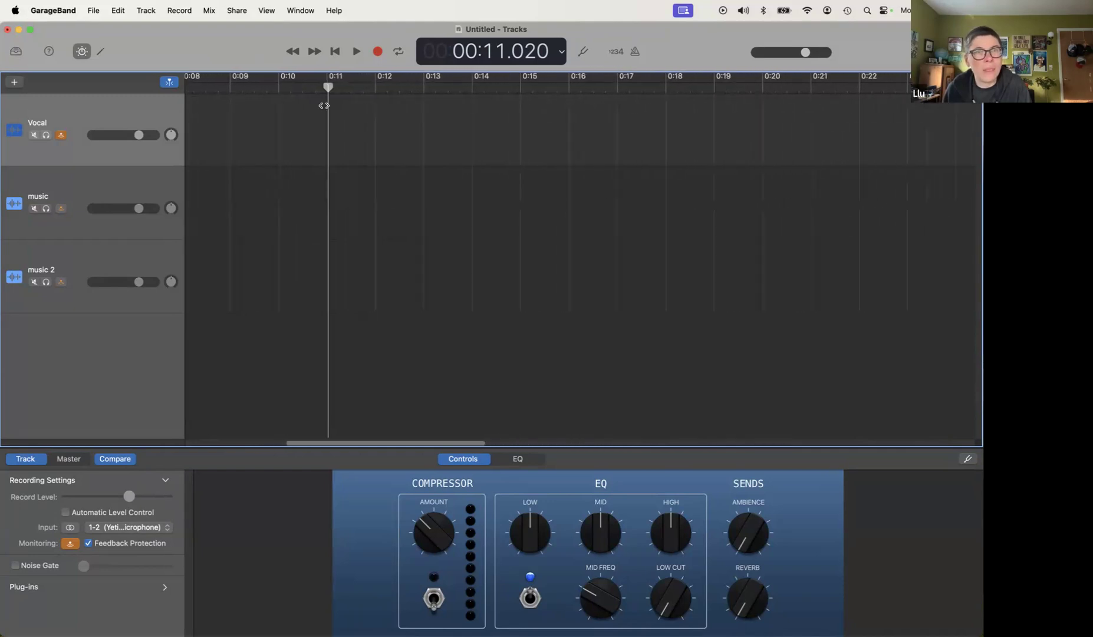
left_click_drag(328, 87, 327, 89)
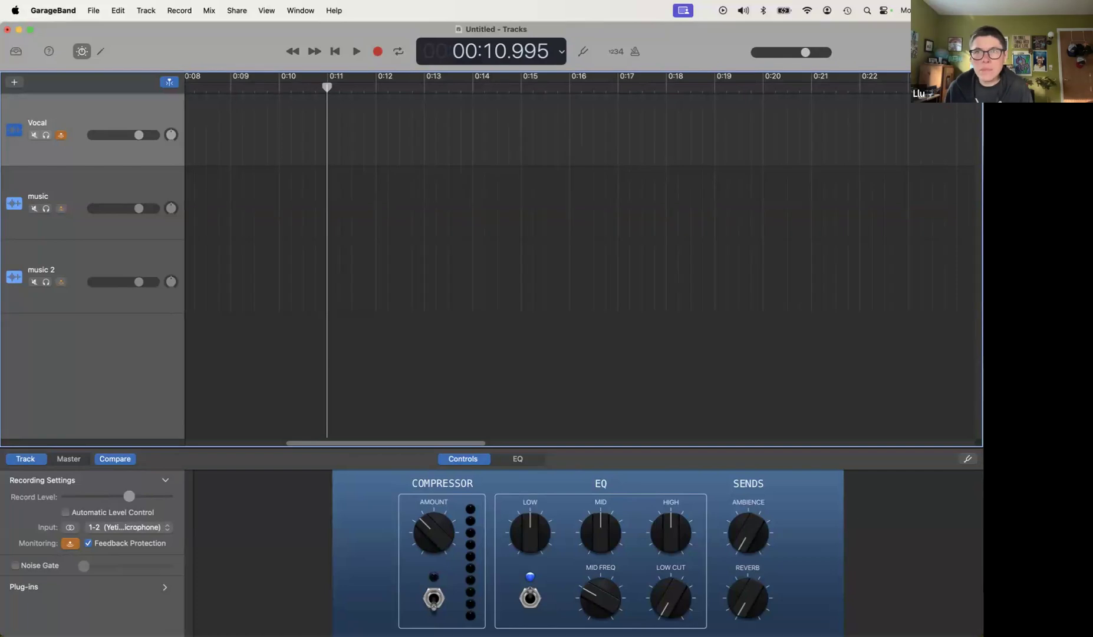
left_click_drag(957, 82, 943, 82)
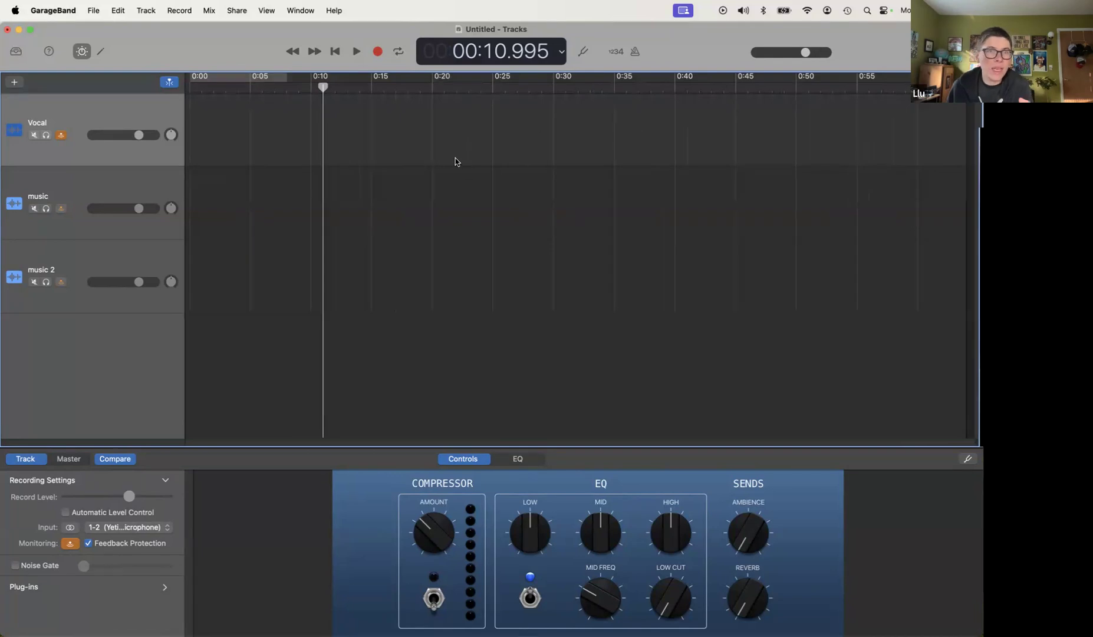
mouse_move(944, 82)
left_mouse_down()
mouse_move(963, 82)
mouse_move(944, 82)
left_mouse_up()
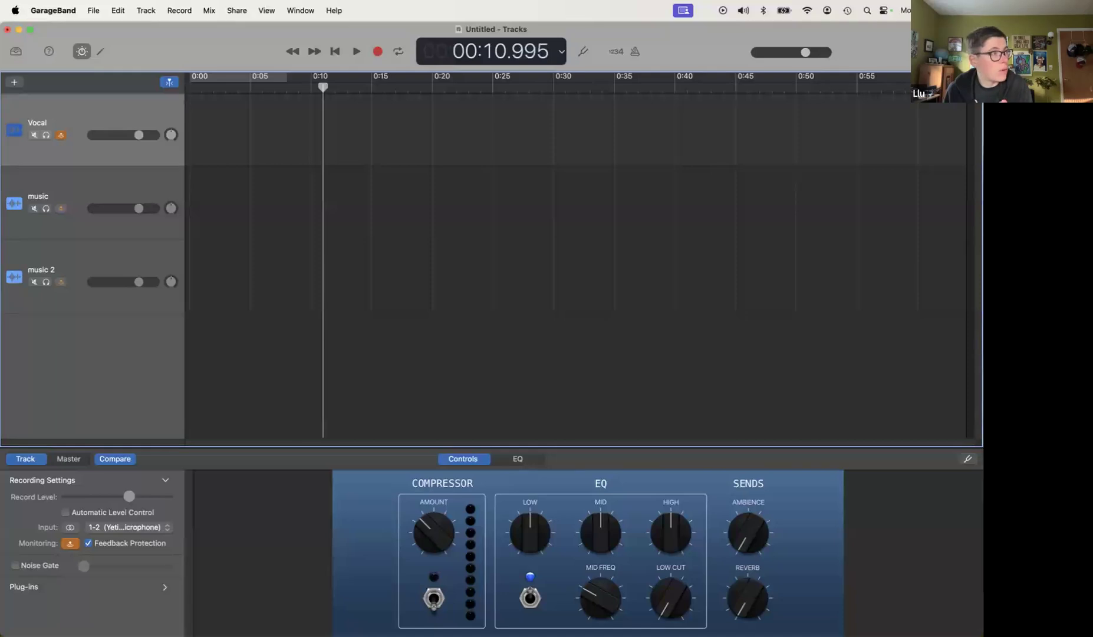
- Shorten the project so it ends at about 30 seconds, and play it up to that end
left_click_drag(967, 83, 555, 97)
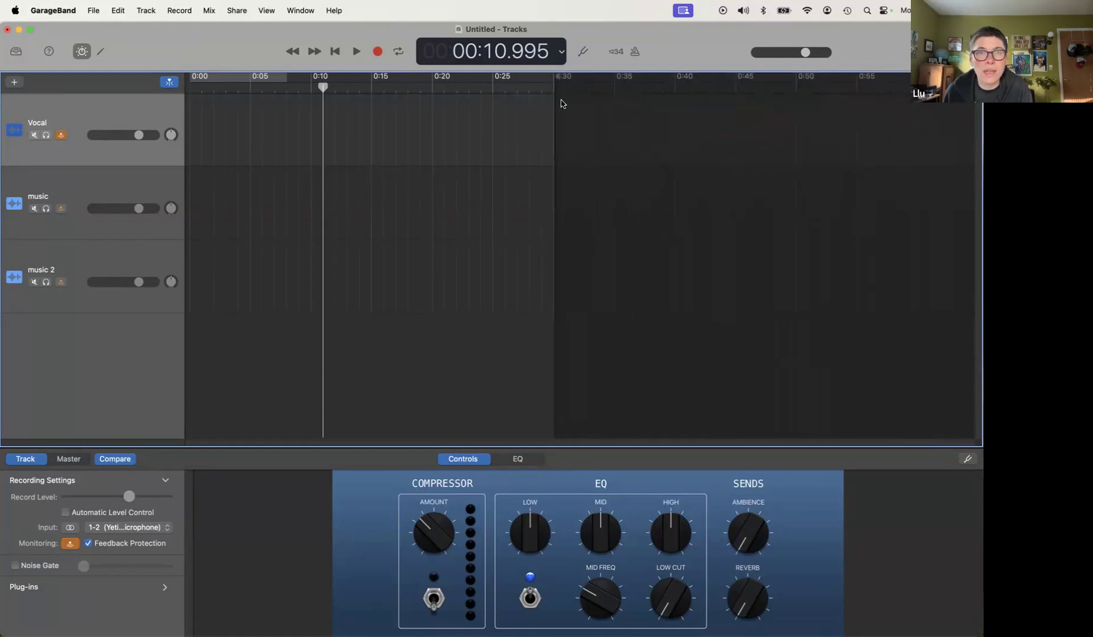
left_click(354, 52)
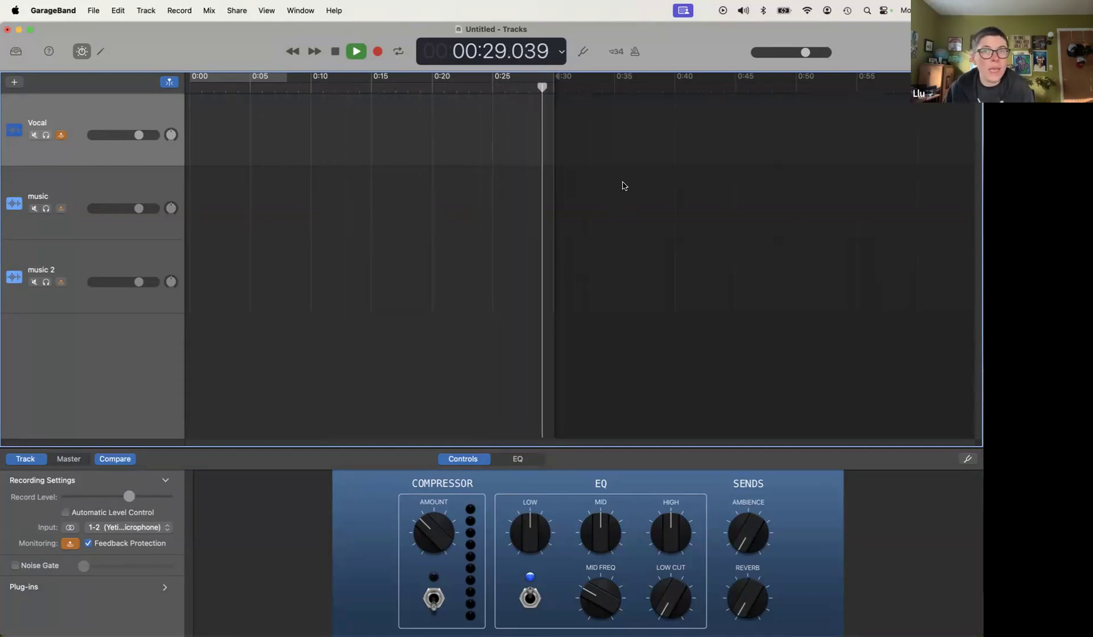
key("space")
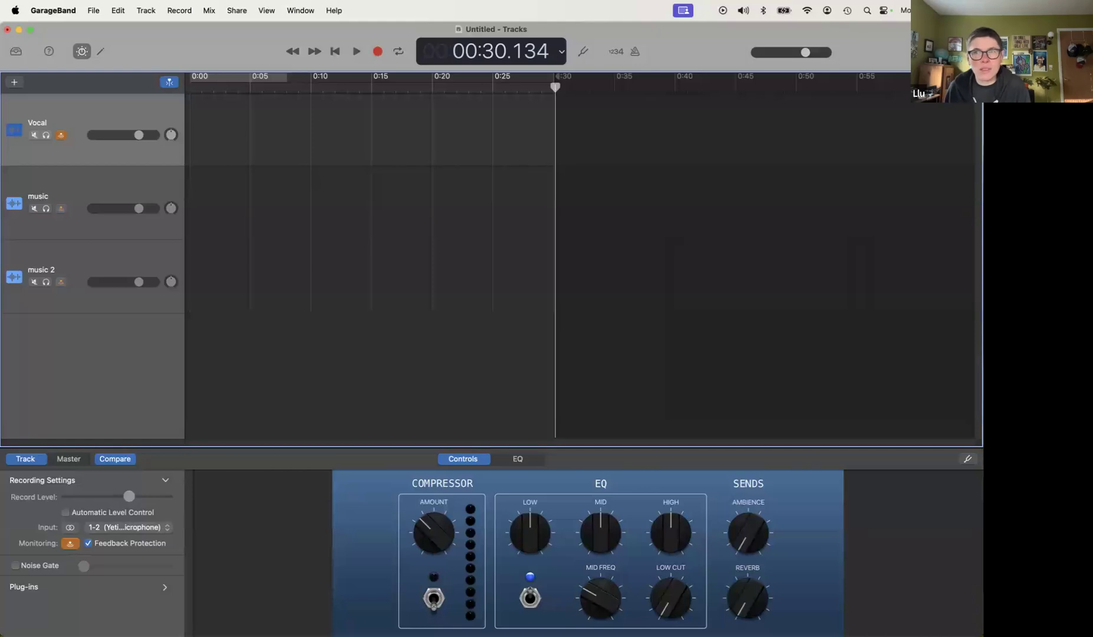
key("super+Right")
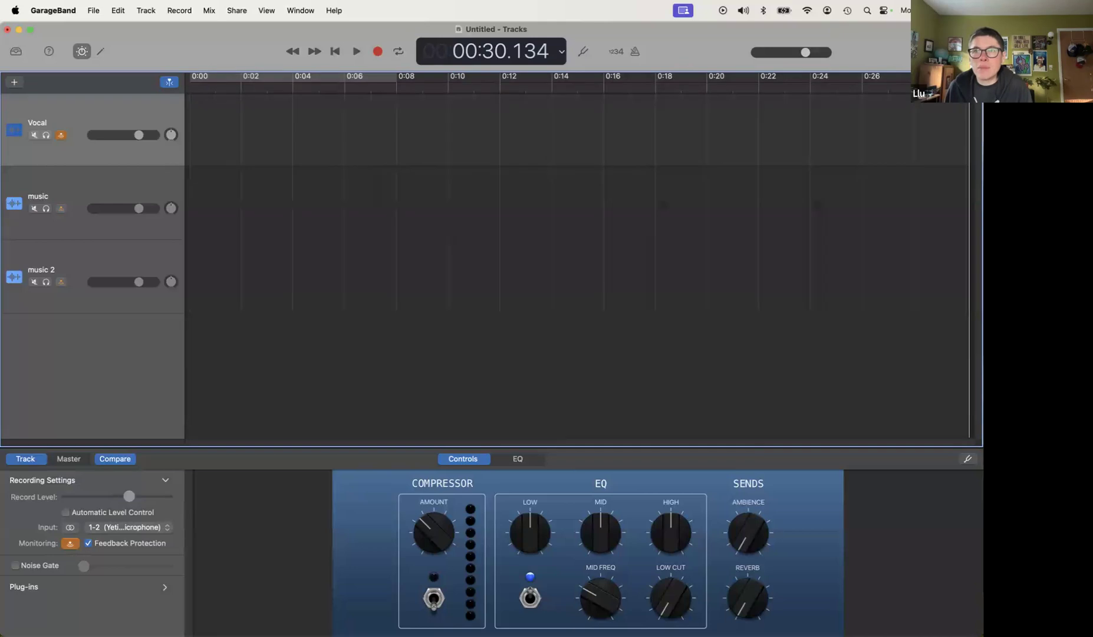
- Shrink the project window to uncover the desktop, and switch to the Music app with its window placed clear of the track headers
double_click(935, 29)
left_click_drag(672, 113, 697, 39)
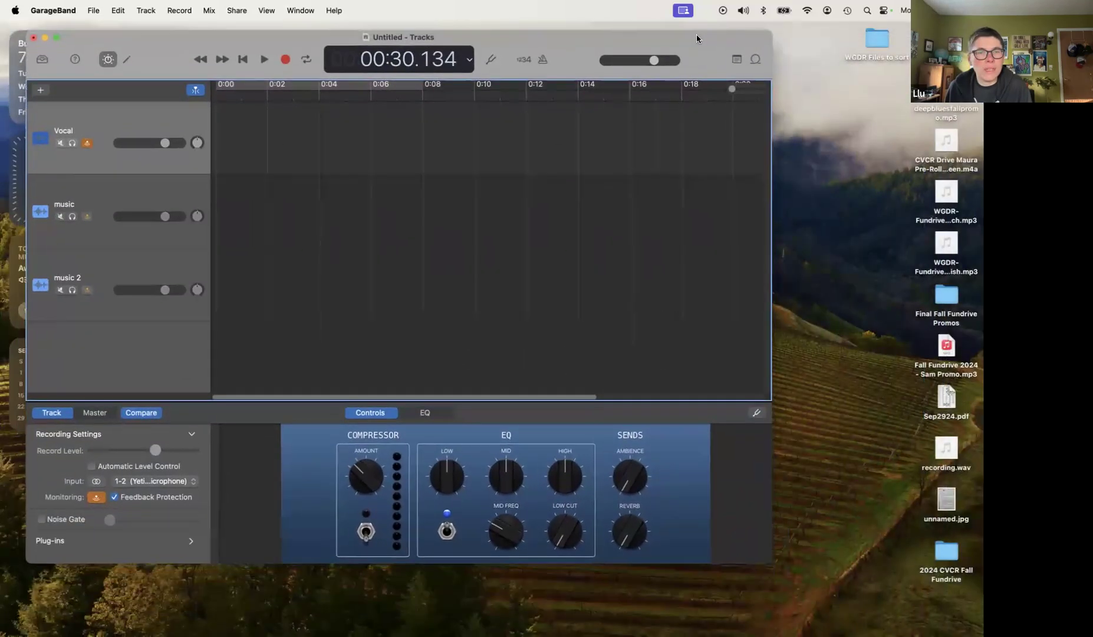
mouse_move(447, 619)
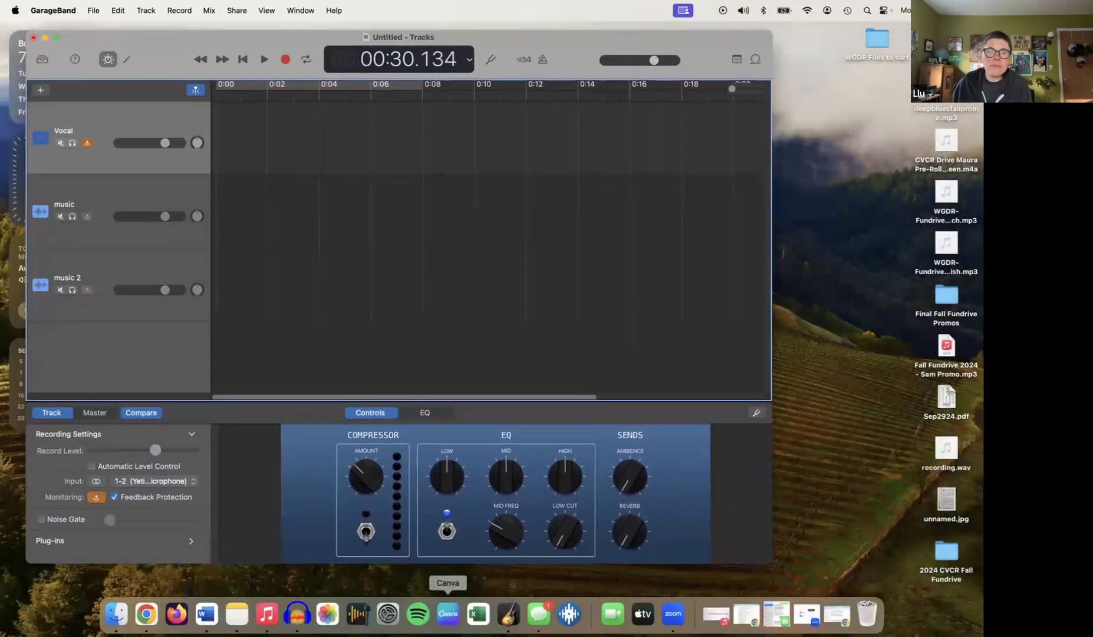
left_click(266, 613)
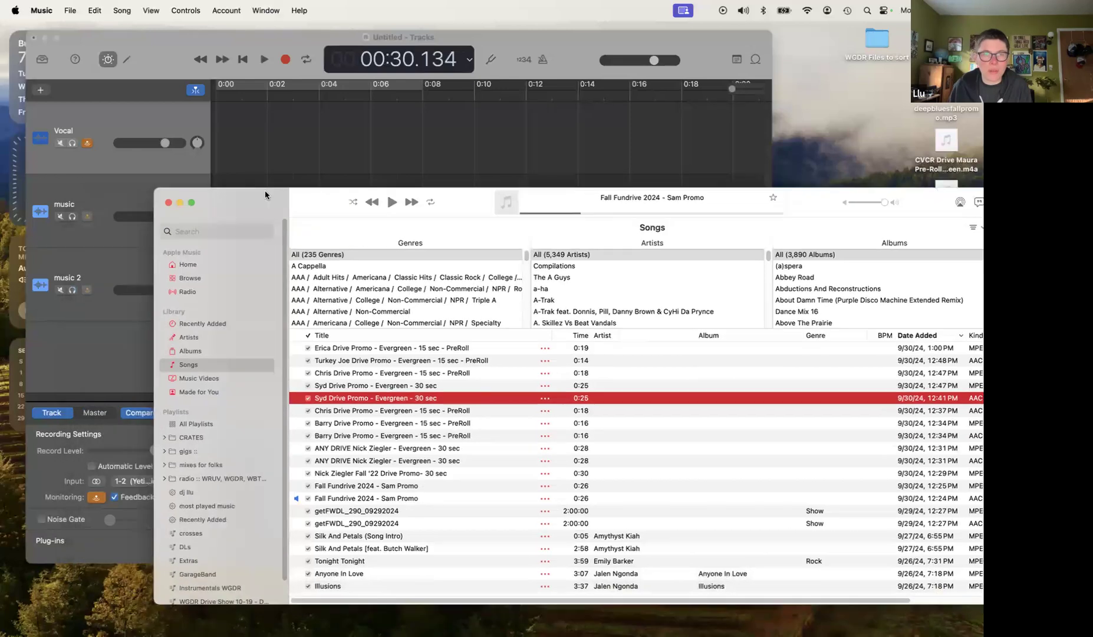
left_click_drag(265, 192, 347, 167)
left_click_drag(237, 577, 215, 635)
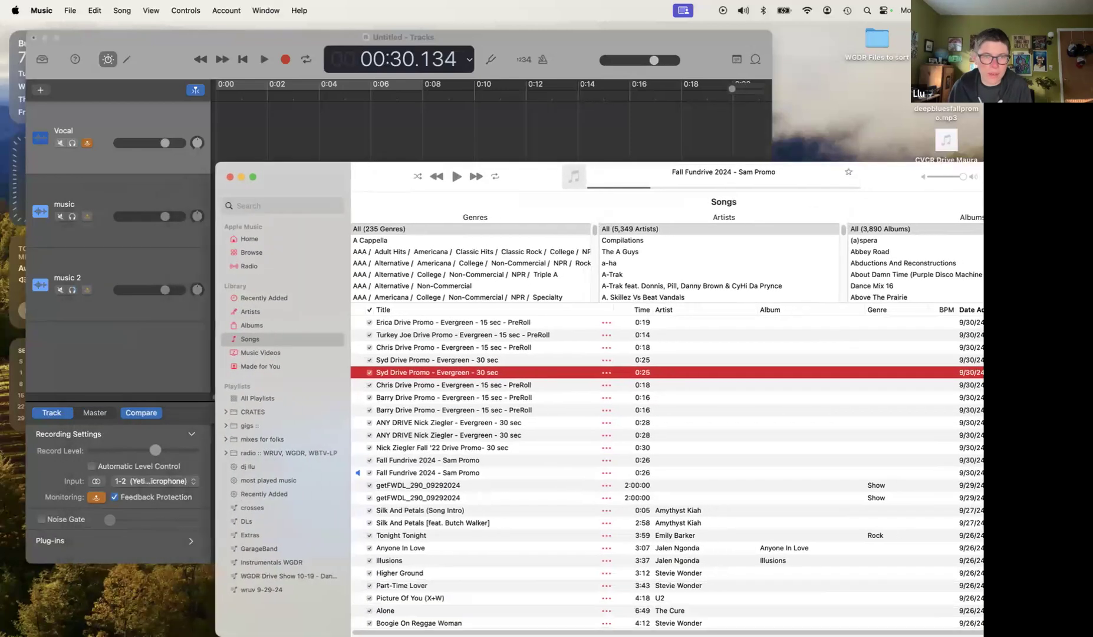
- Open the wruv 9-29-24 playlist in Music and place its window beside the project's empty track area
left_click(289, 589)
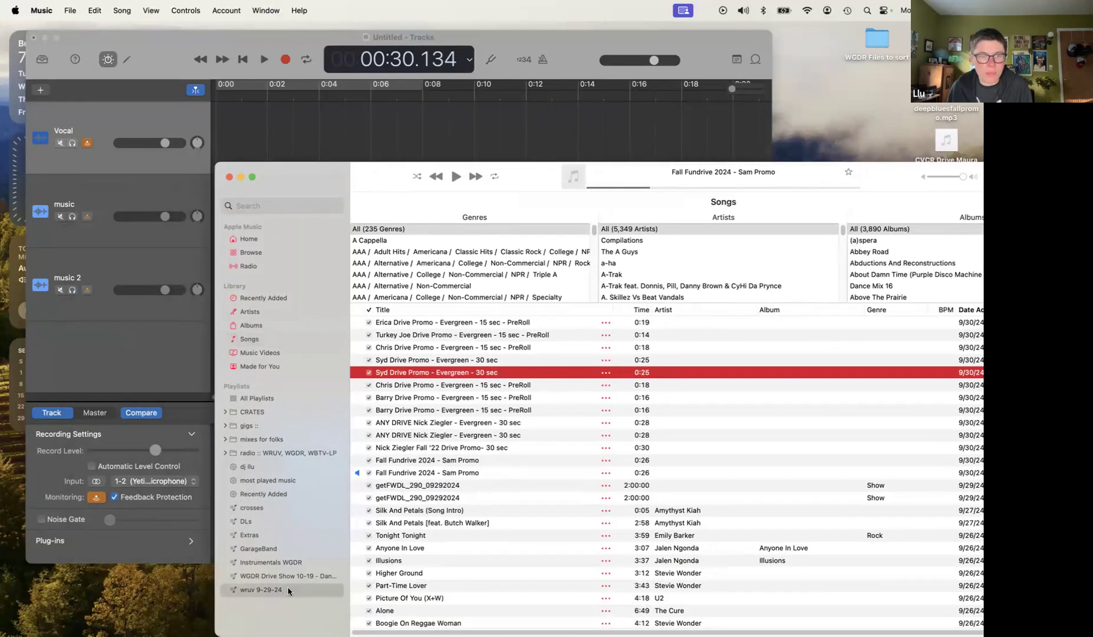
left_click_drag(320, 169, 529, 85)
left_click(673, 377)
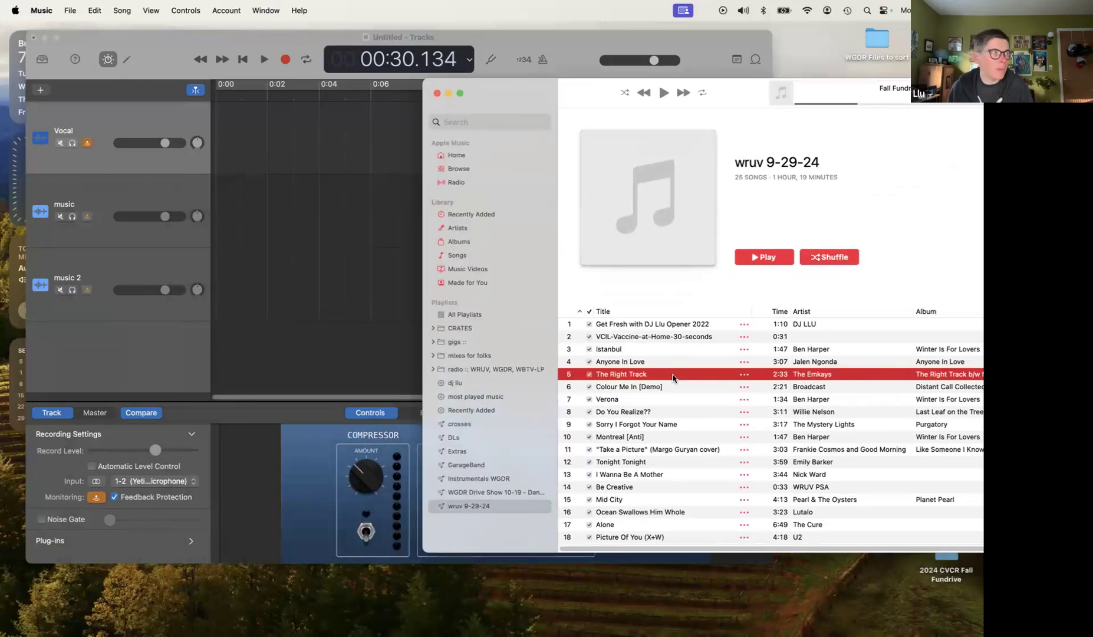
left_click_drag(510, 92, 605, 78)
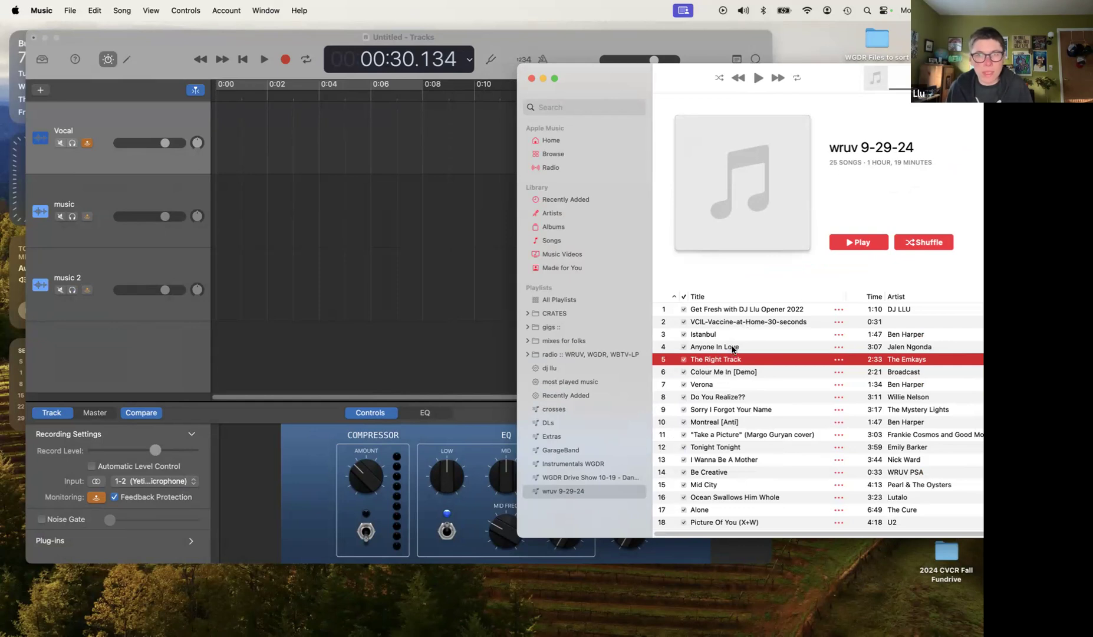
- Add the song Anyone In Love from the playlist to the music track at 0:00, and widen the project window to fit it
left_click(765, 346)
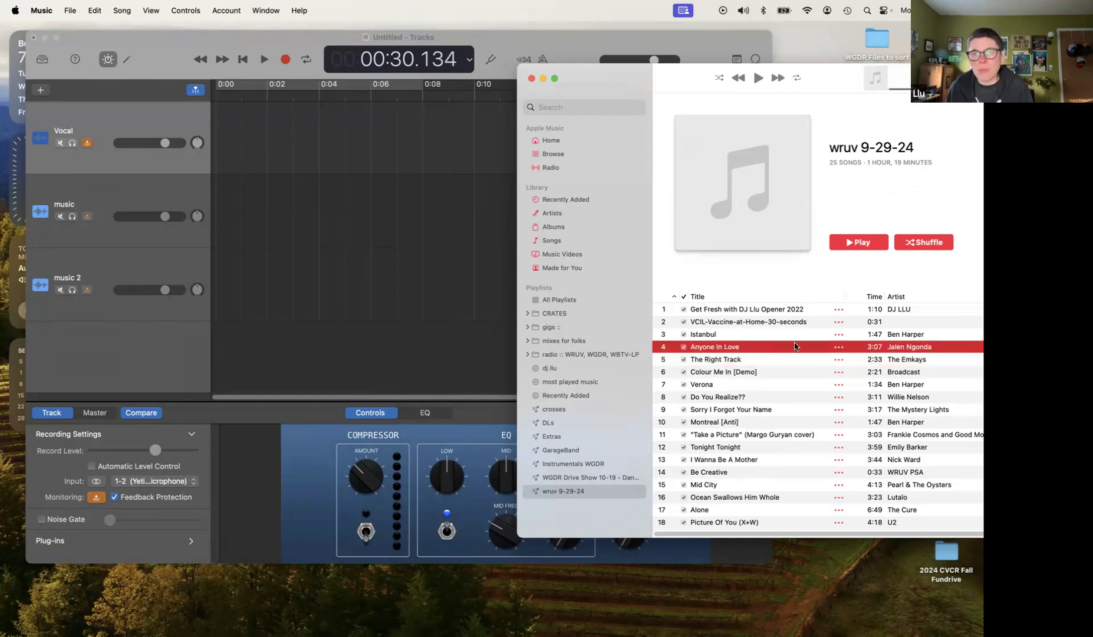
left_click_drag(718, 351, 213, 210)
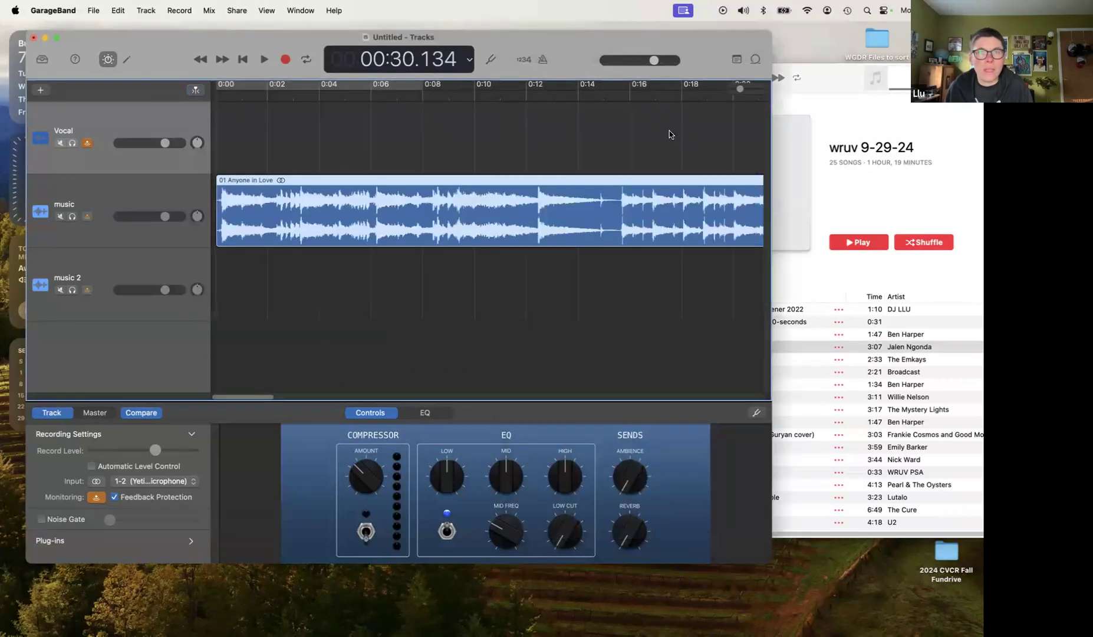
left_click_drag(771, 32, 843, 57)
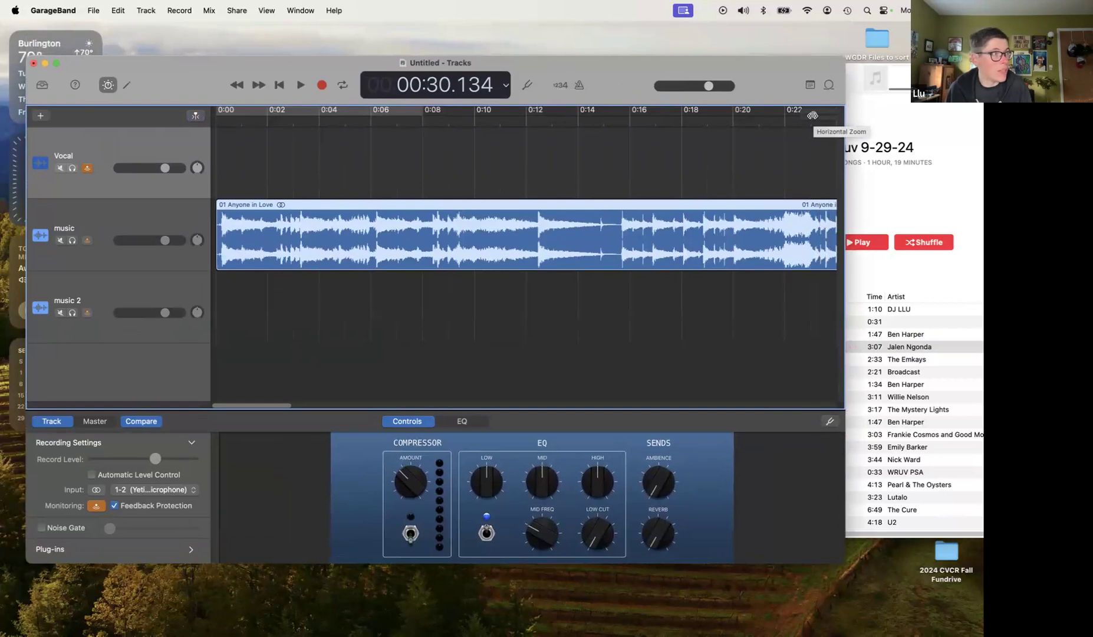
left_click_drag(812, 114, 791, 116)
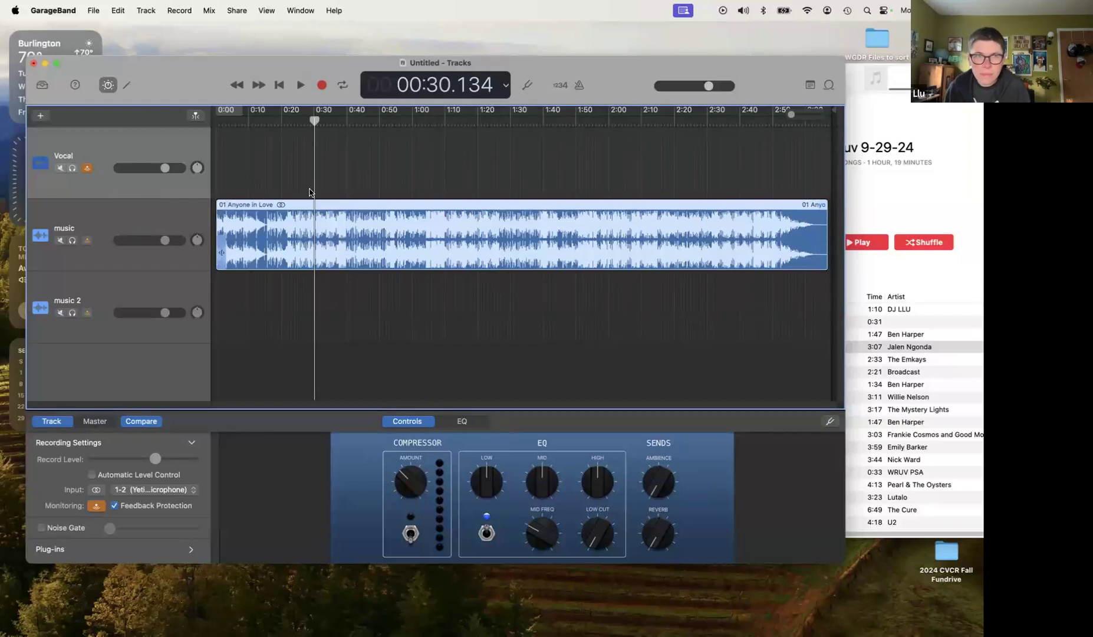
- Compare brief playback of the music track unmuted and muted, and leave the track unmuted
key("space")
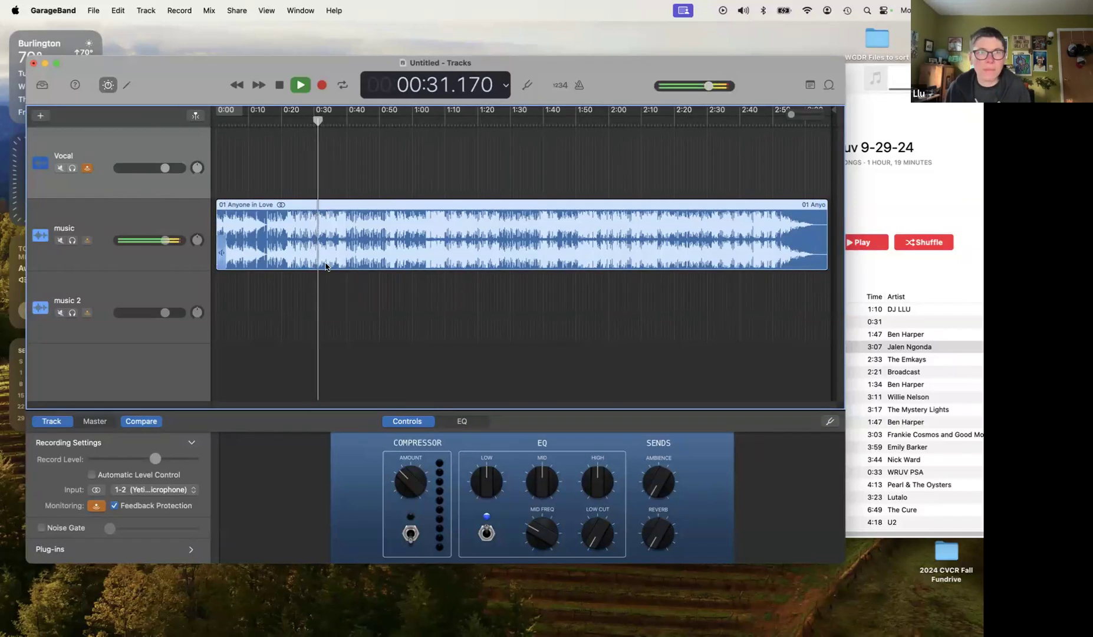
key("space")
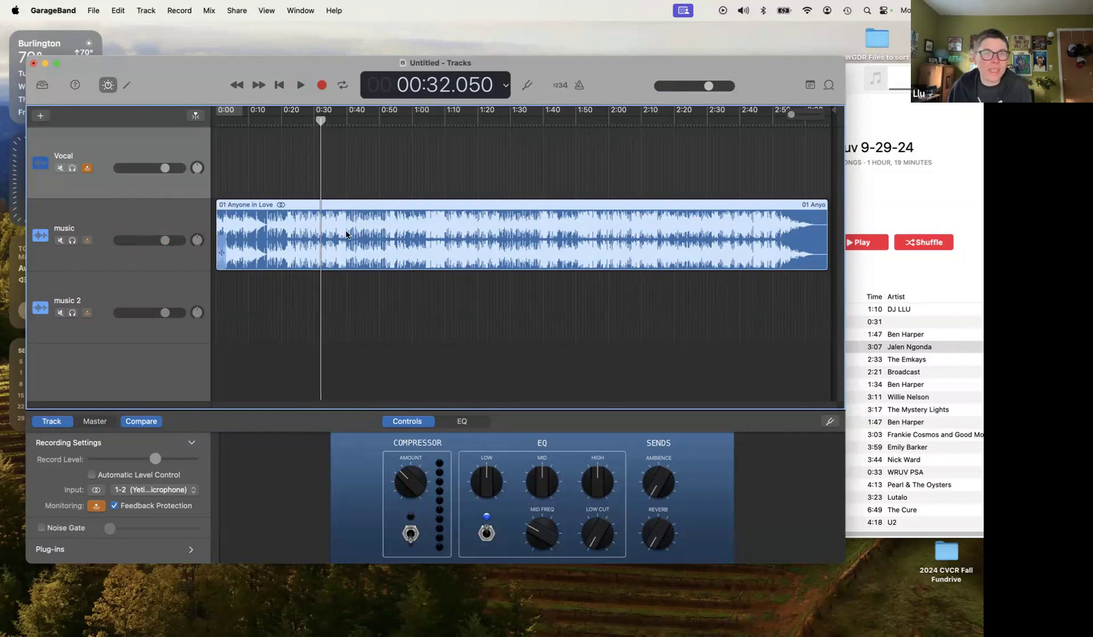
left_click(59, 241)
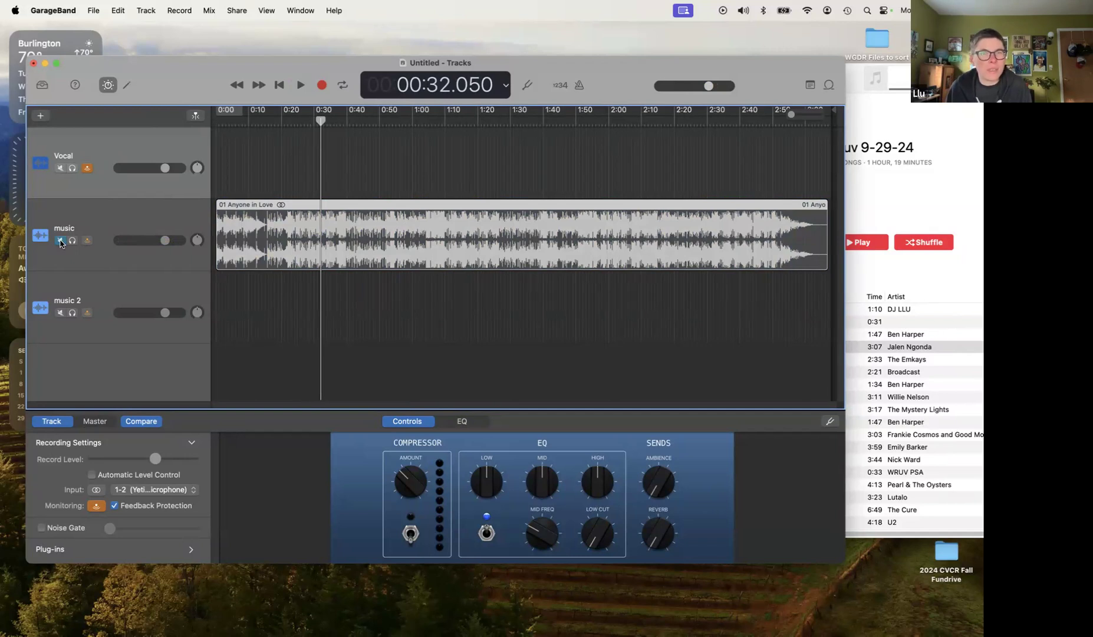
key("space")
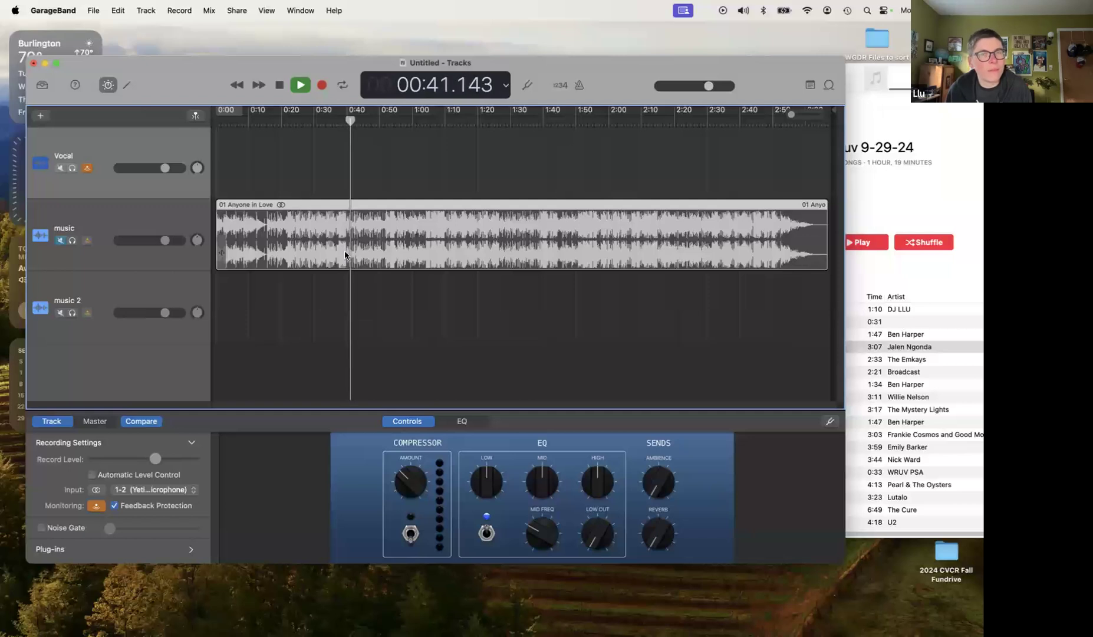
key("space")
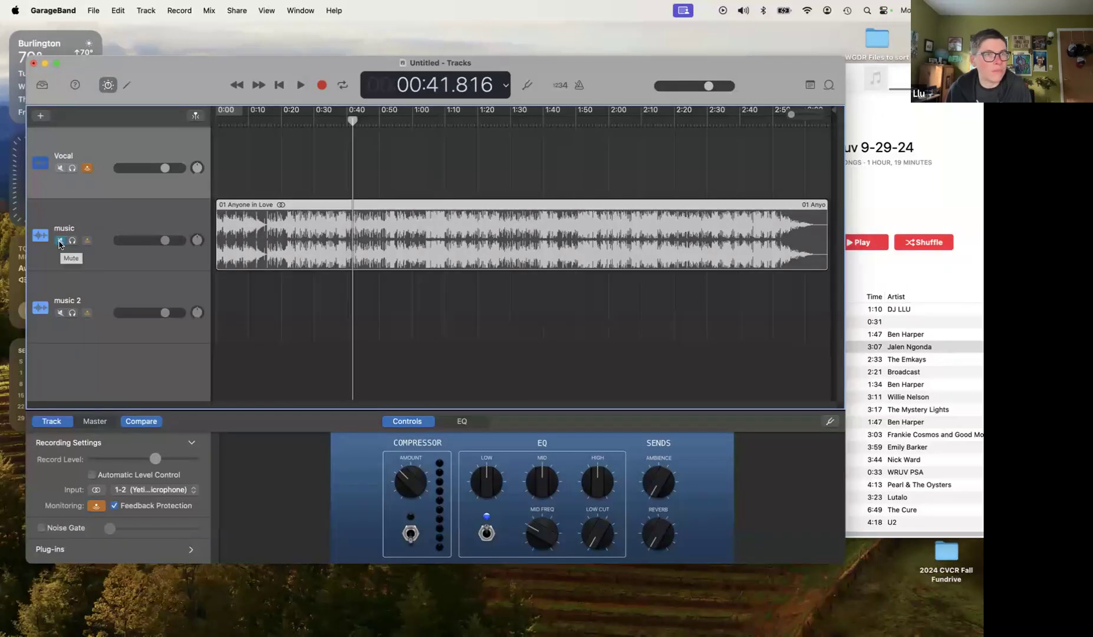
left_click(59, 242)
left_click(58, 243)
left_click(59, 245)
left_click(59, 242)
left_click(59, 242)
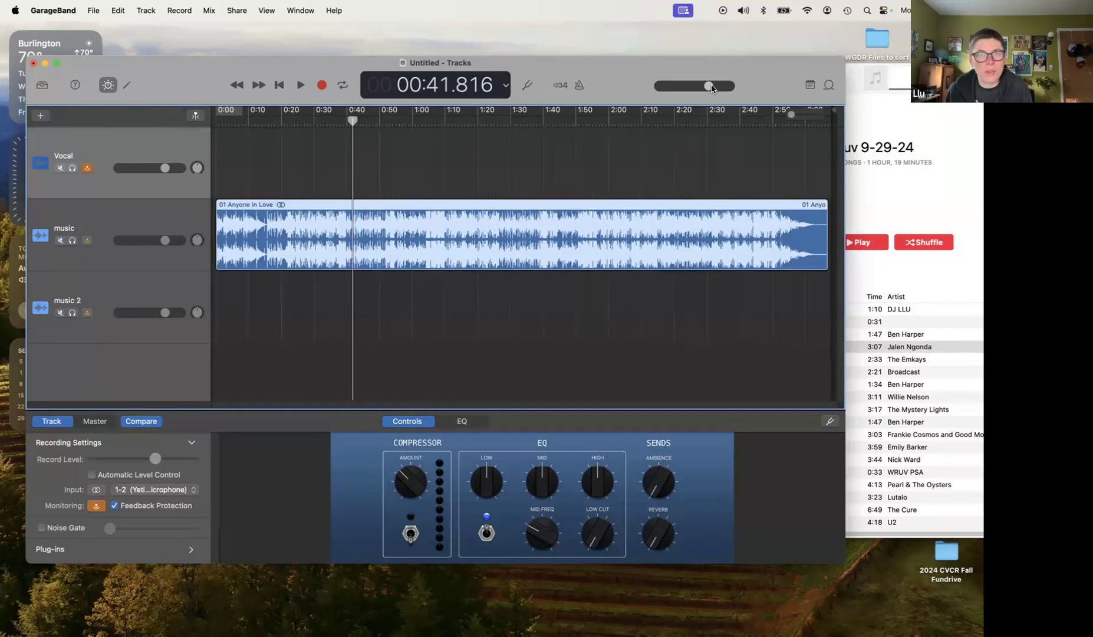
- Play the song briefly with the music track's volume at -∞ dB, and restore the volume to about the other tracks' level
left_click_drag(166, 241, 119, 241)
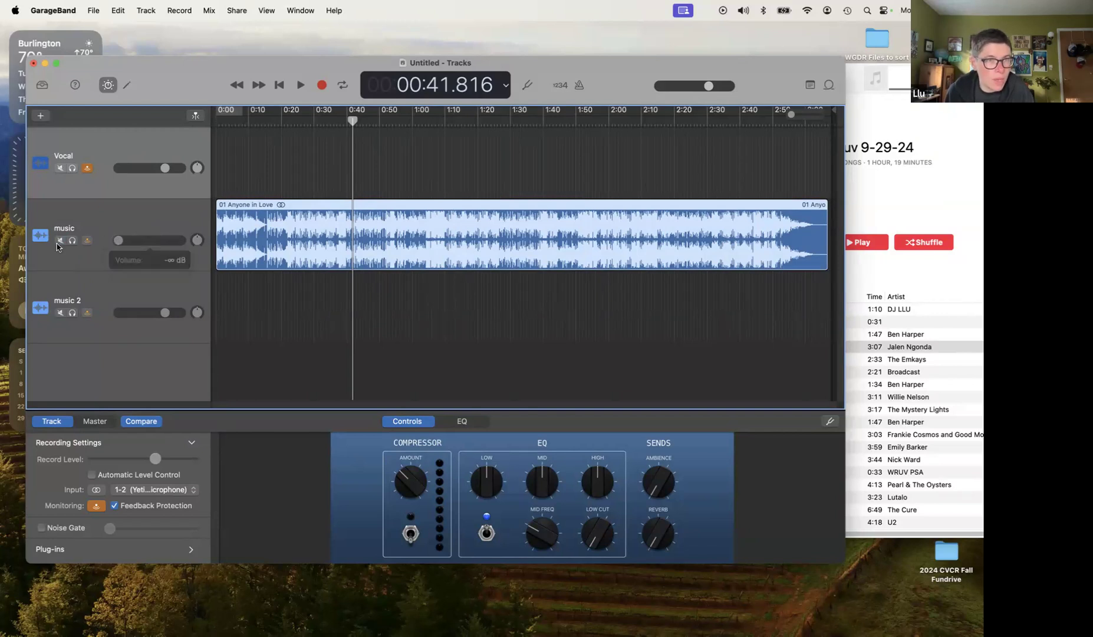
key("space")
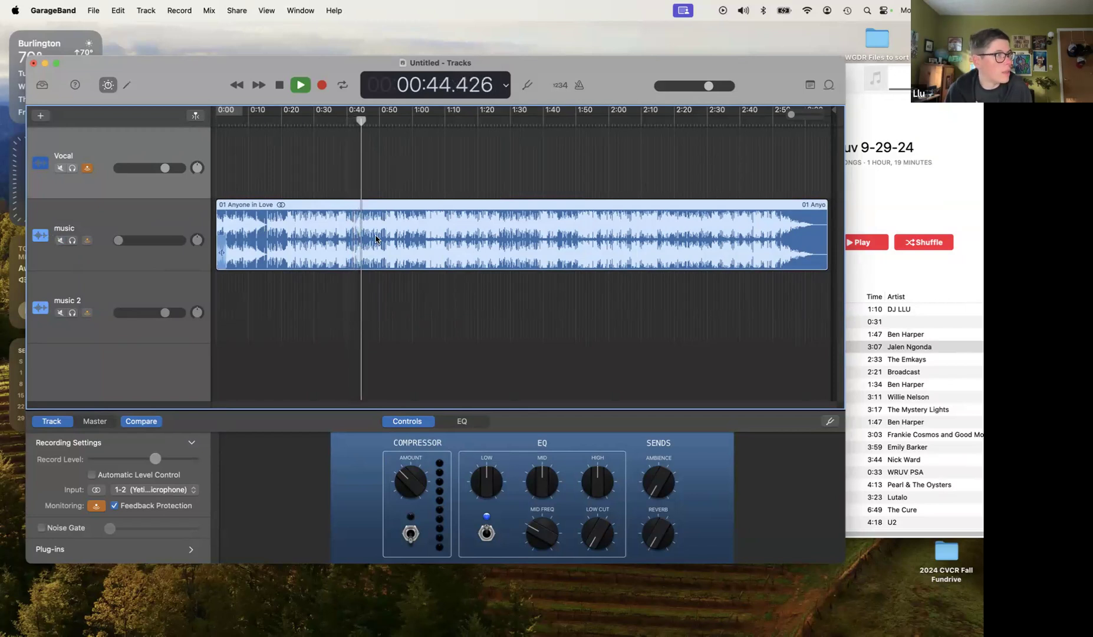
key("space")
left_click_drag(121, 244, 163, 244)
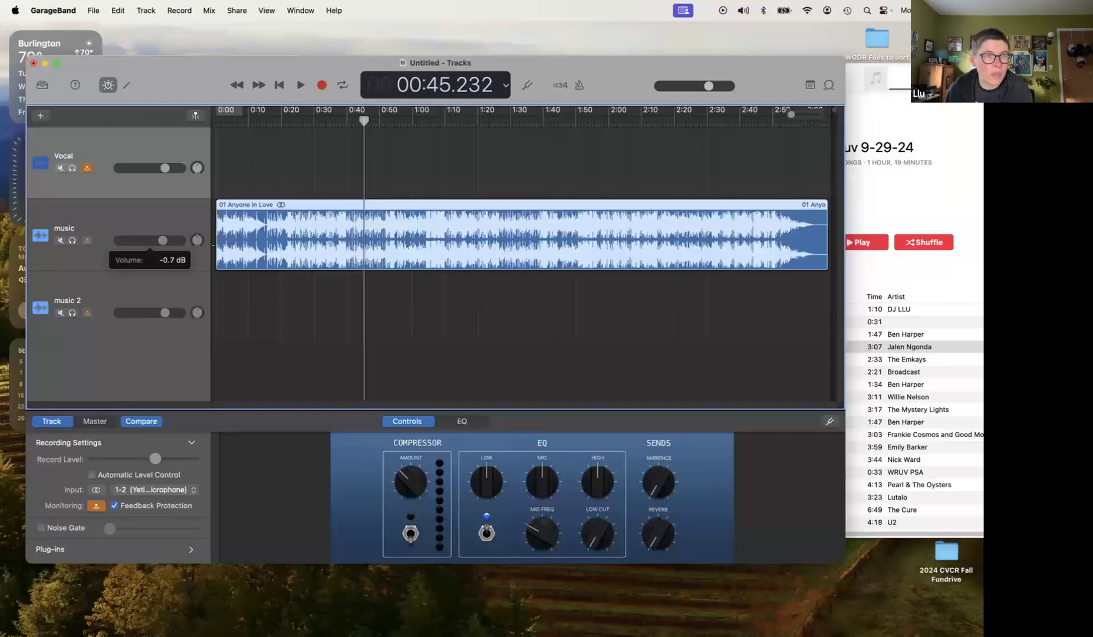
left_click_drag(216, 245, 218, 244)
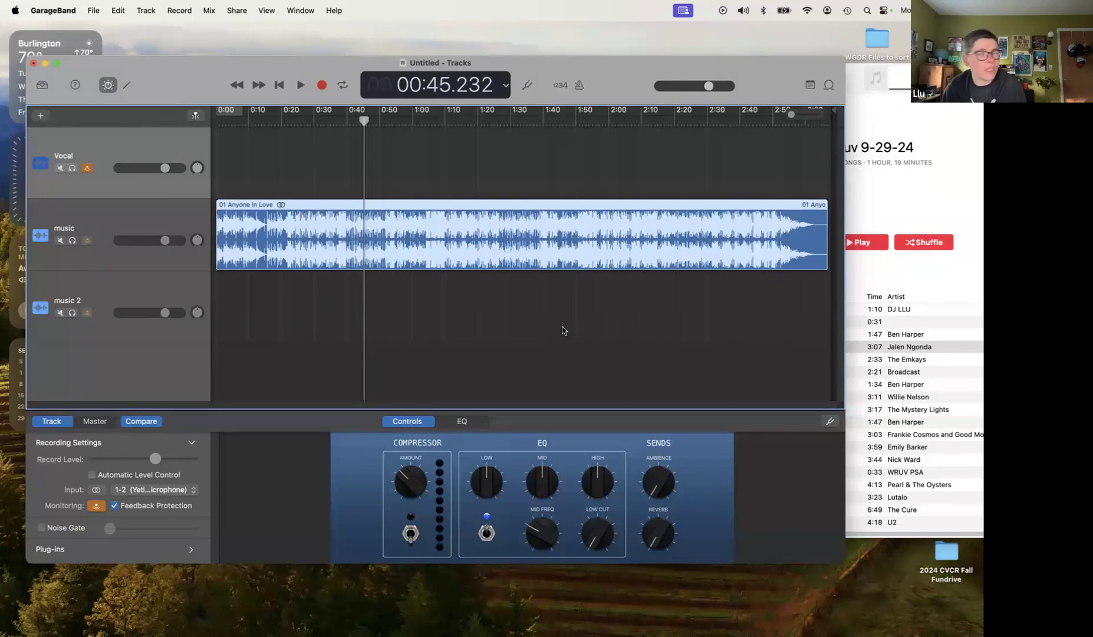
- Add the song The Right Track from the Music playlist to the music 2 track at about 2:00, and return to the project
left_click(857, 363)
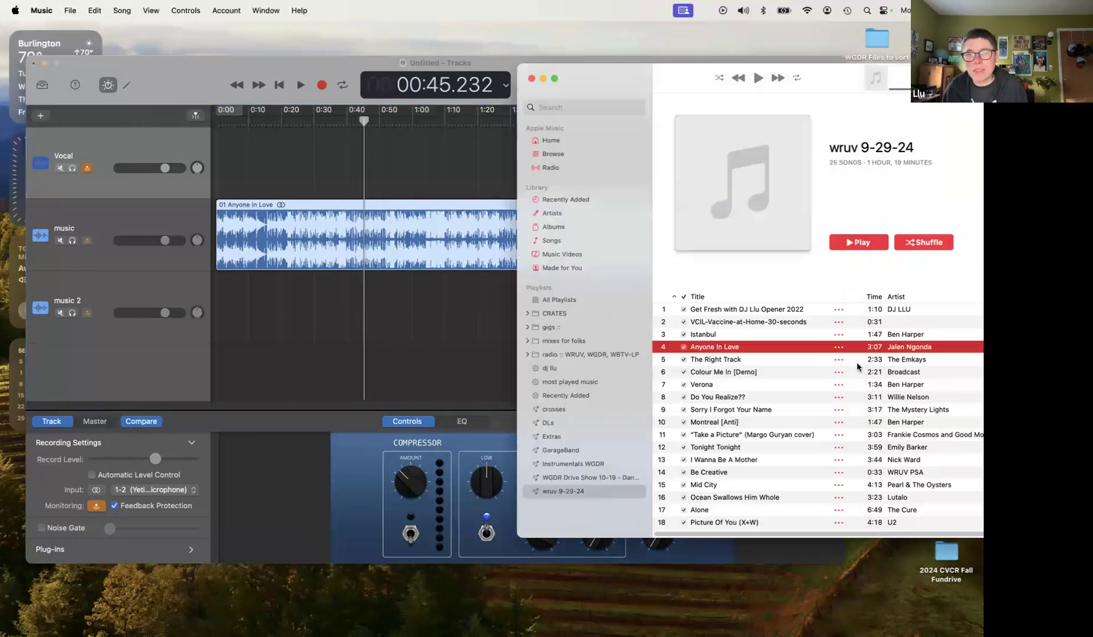
left_click(718, 360)
left_click_drag(594, 73, 896, 83)
left_click_drag(913, 366, 613, 306)
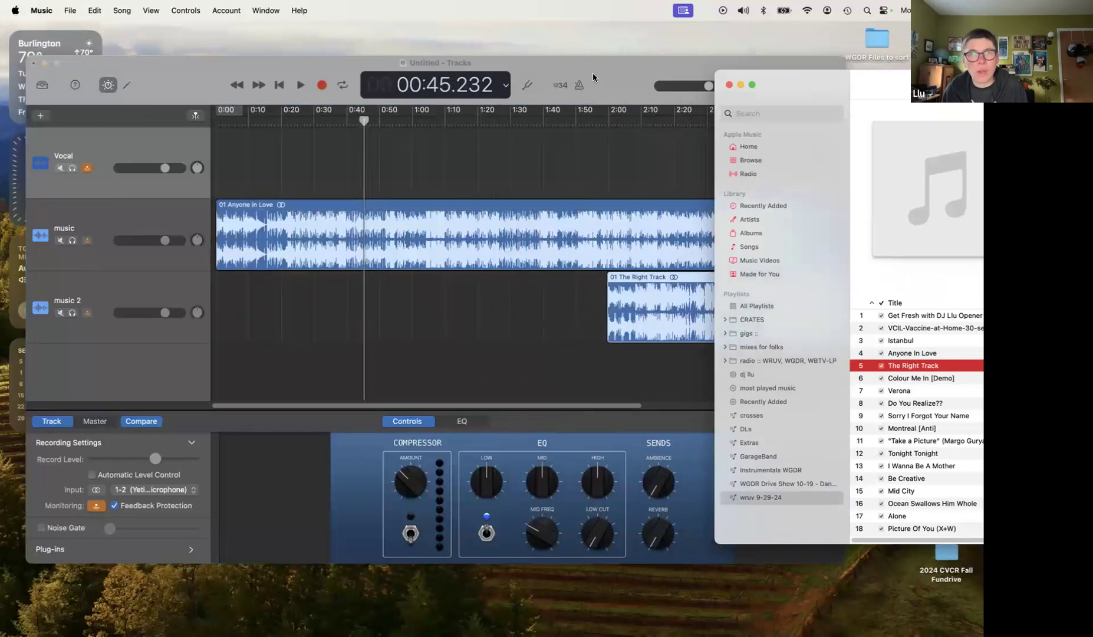
left_click(592, 72)
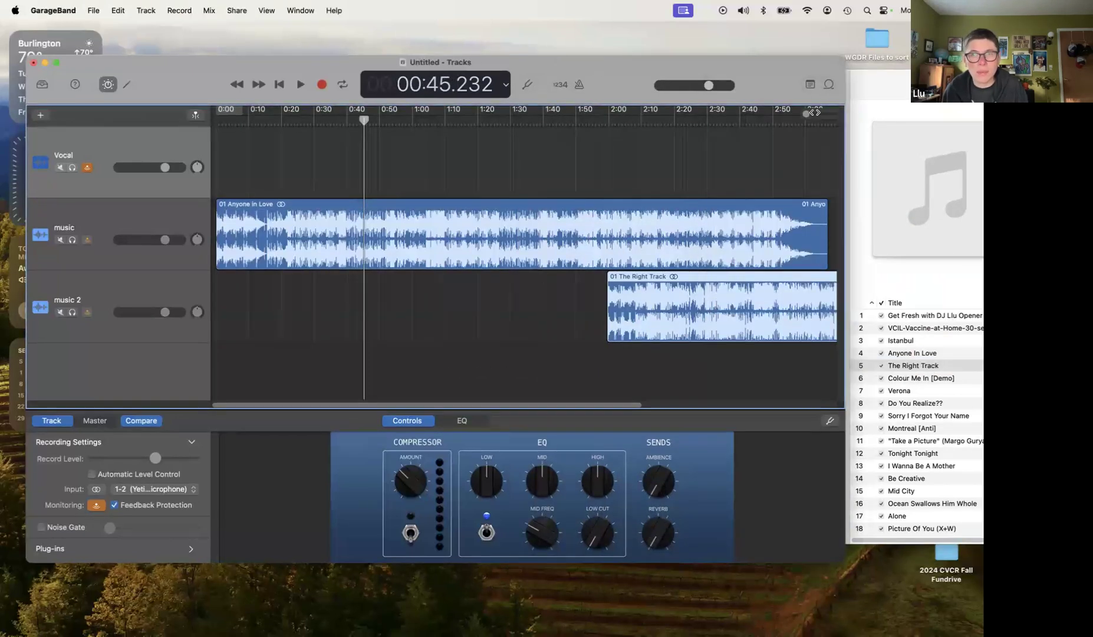
- Move The Right Track region on music 2 to start at about 3:00, and park the playhead at its start
left_click_drag(807, 113, 791, 113)
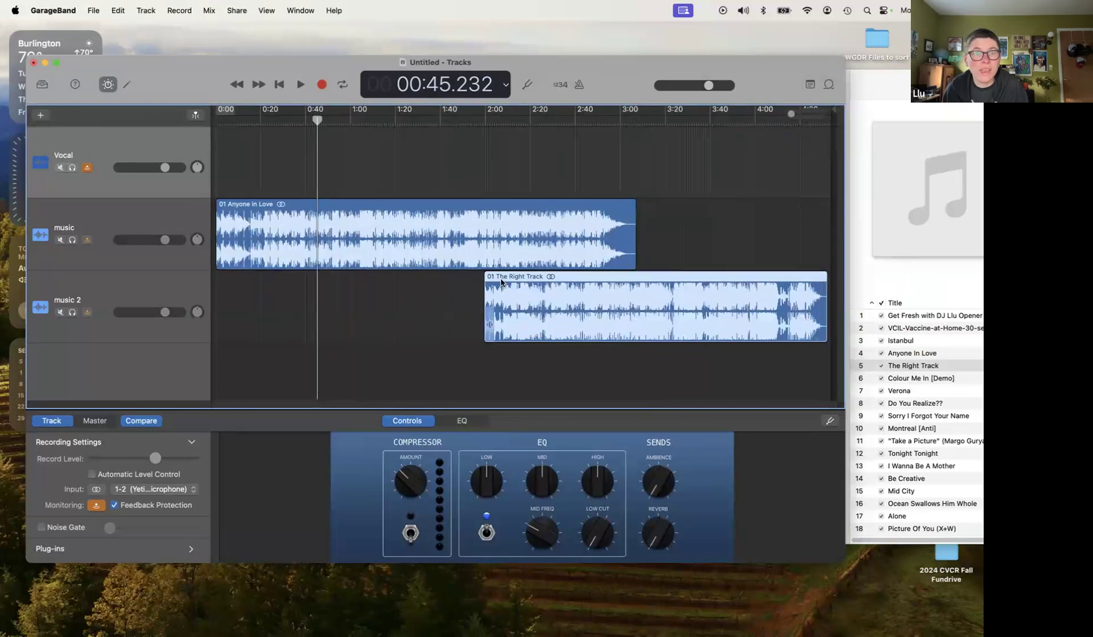
left_click_drag(501, 283, 637, 283)
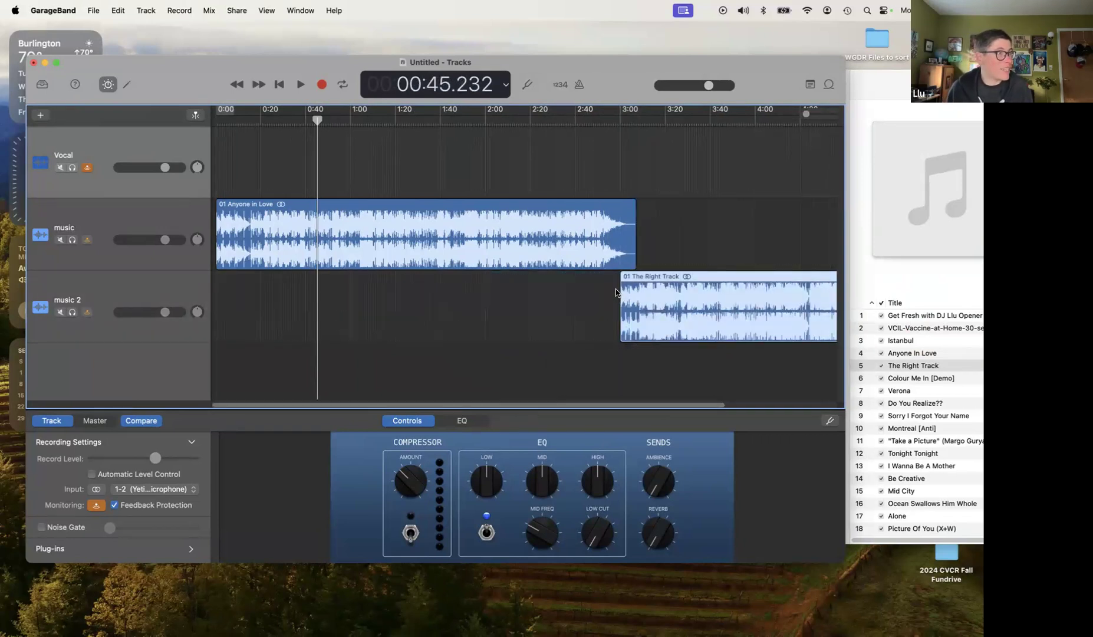
left_click(620, 120)
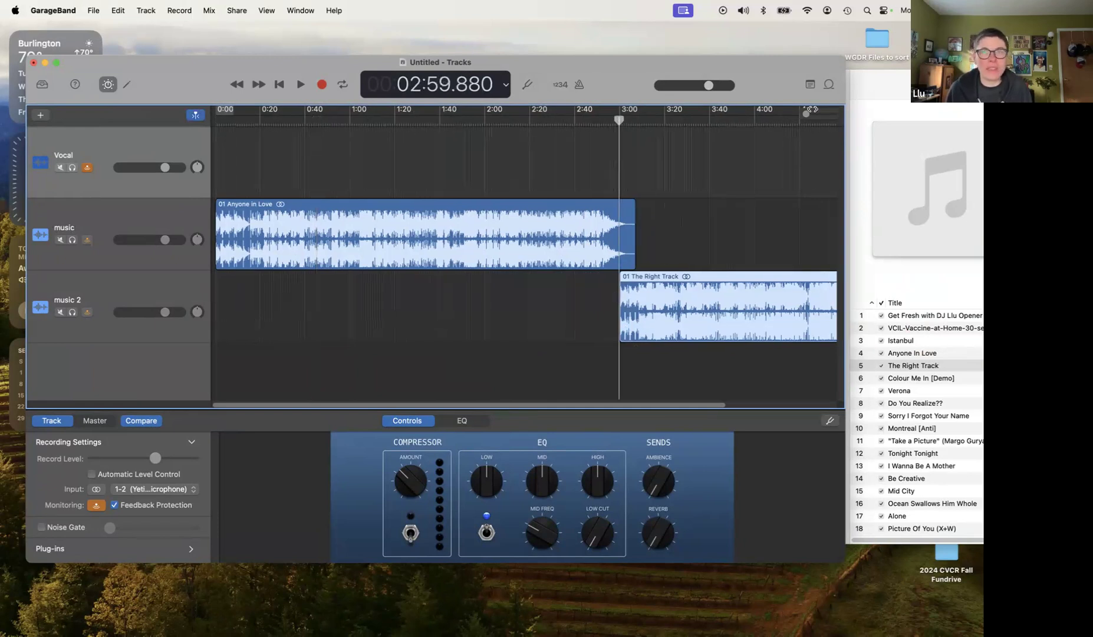
- Play the overlap between Anyone in Love and The Right Track from about 2:54, and stop shortly after 3:00
left_click_drag(809, 112, 812, 113)
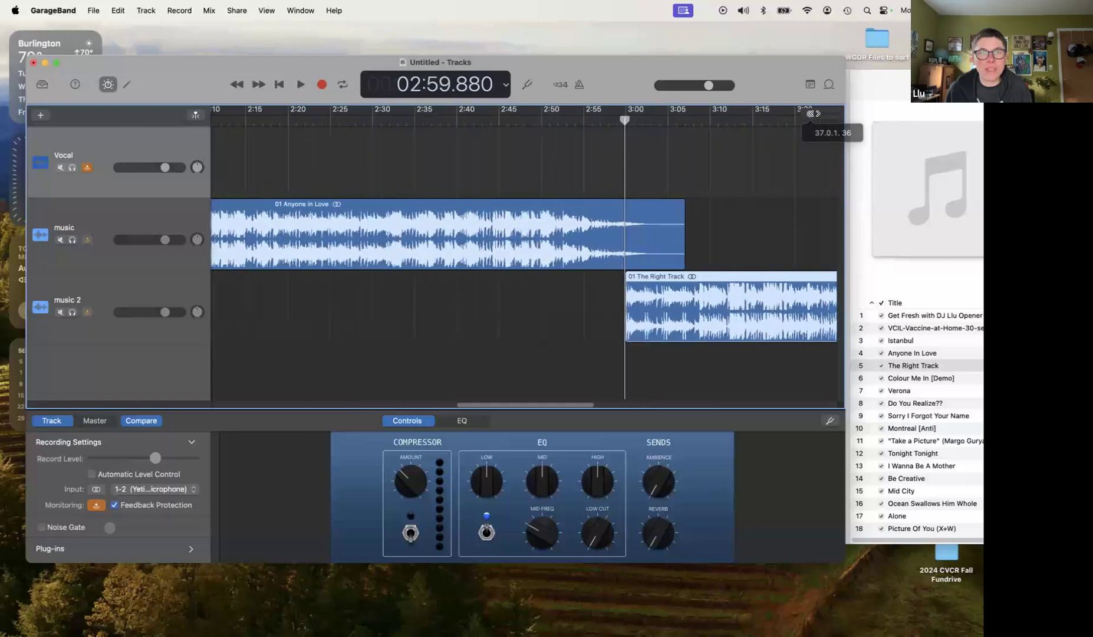
left_click(572, 116)
key("space")
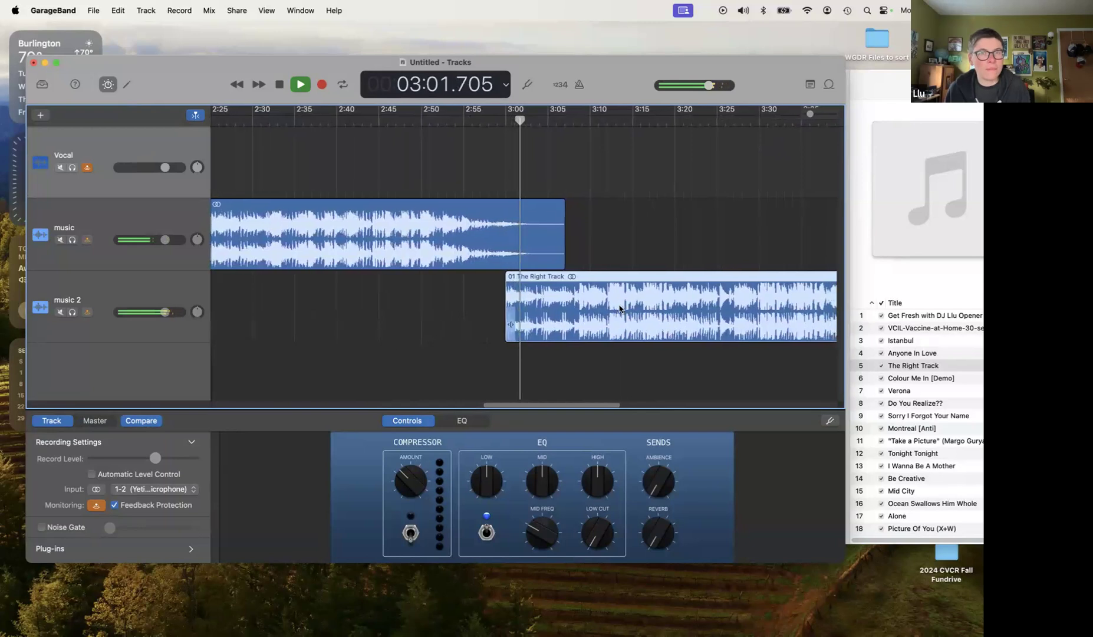
key("space")
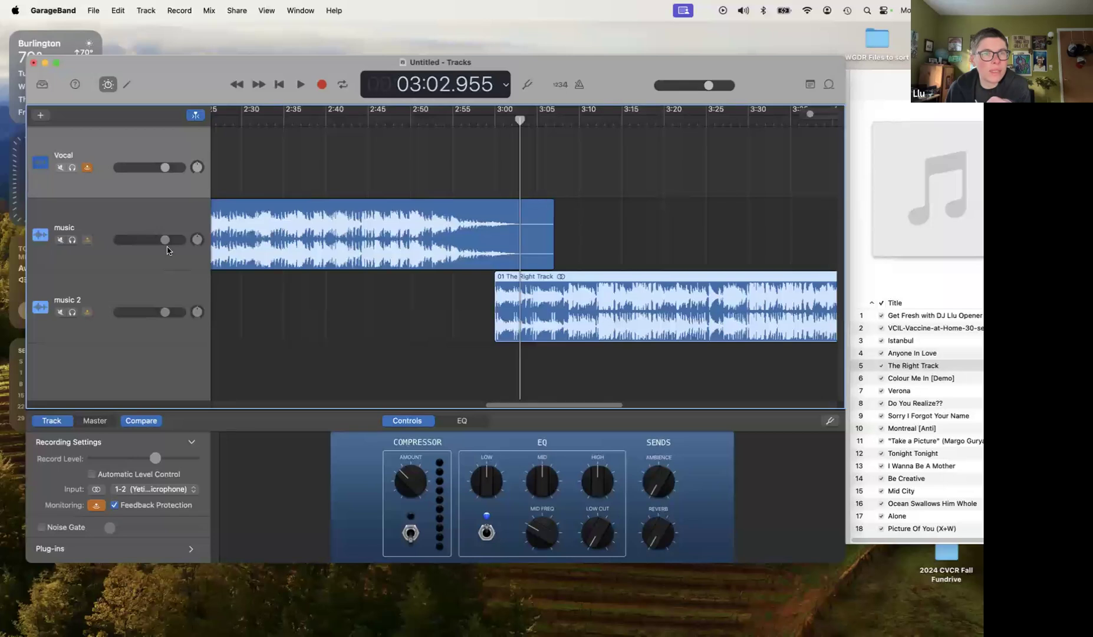
mouse_move(165, 239)
left_click_drag(811, 114, 792, 114)
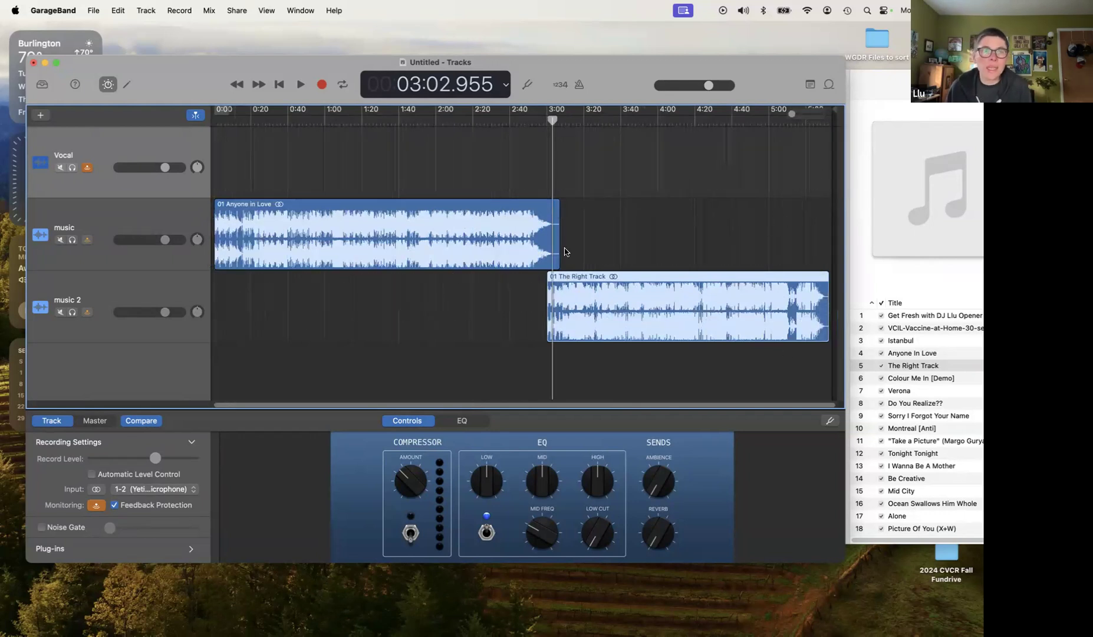
- Add the first Fall Fundrive 2024 promo from the Music library's songs to the Vocal track, and move it to start at about 5:29
left_click(876, 87)
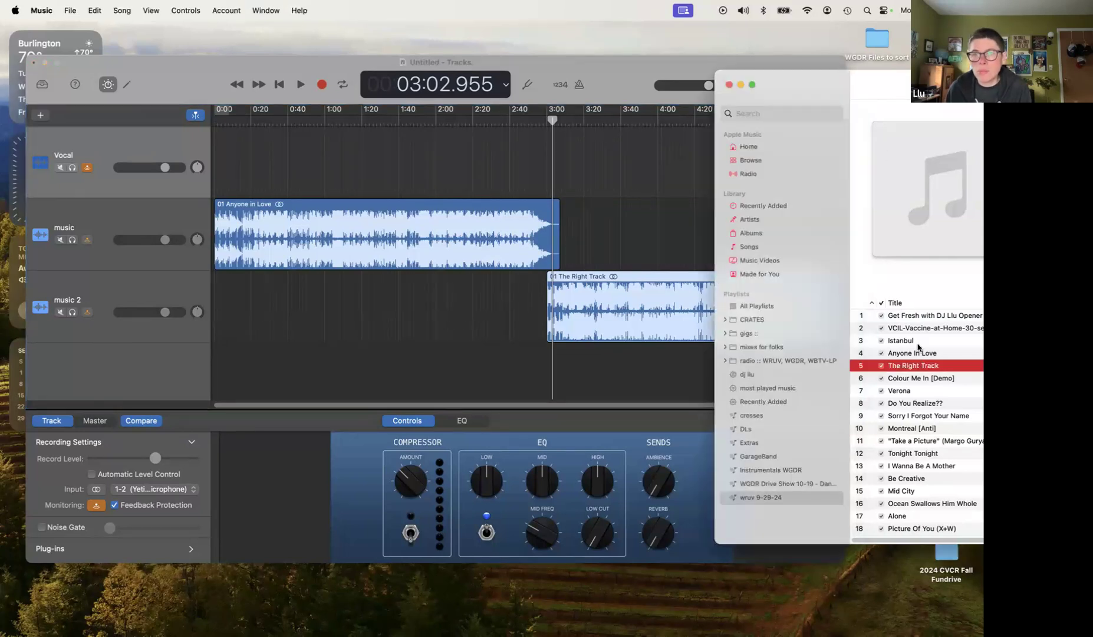
left_click(751, 248)
left_click_drag(758, 87, 410, 134)
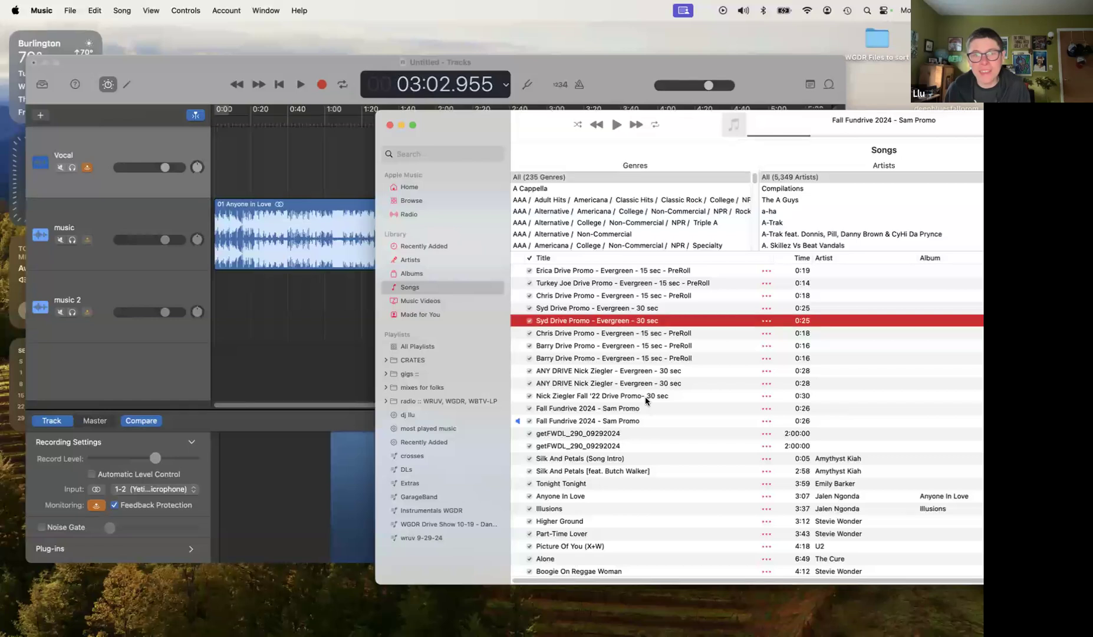
left_click(626, 410)
left_click_drag(447, 136, 769, 134)
left_click_drag(804, 406, 618, 165)
left_click(620, 73)
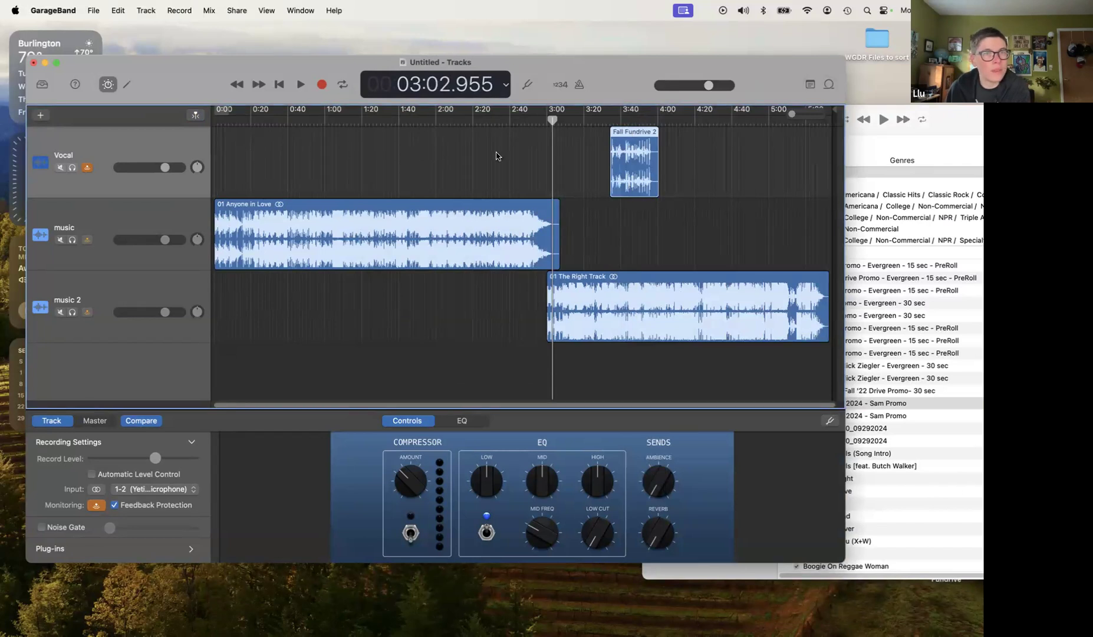
left_click_drag(845, 57, 984, 64)
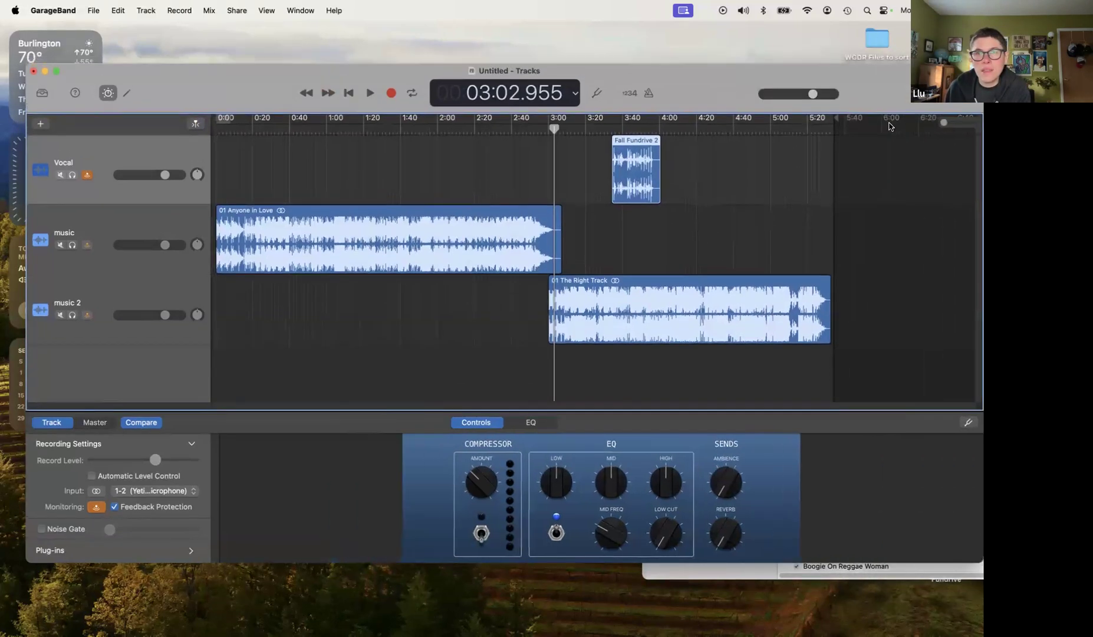
left_click_drag(624, 141, 838, 151)
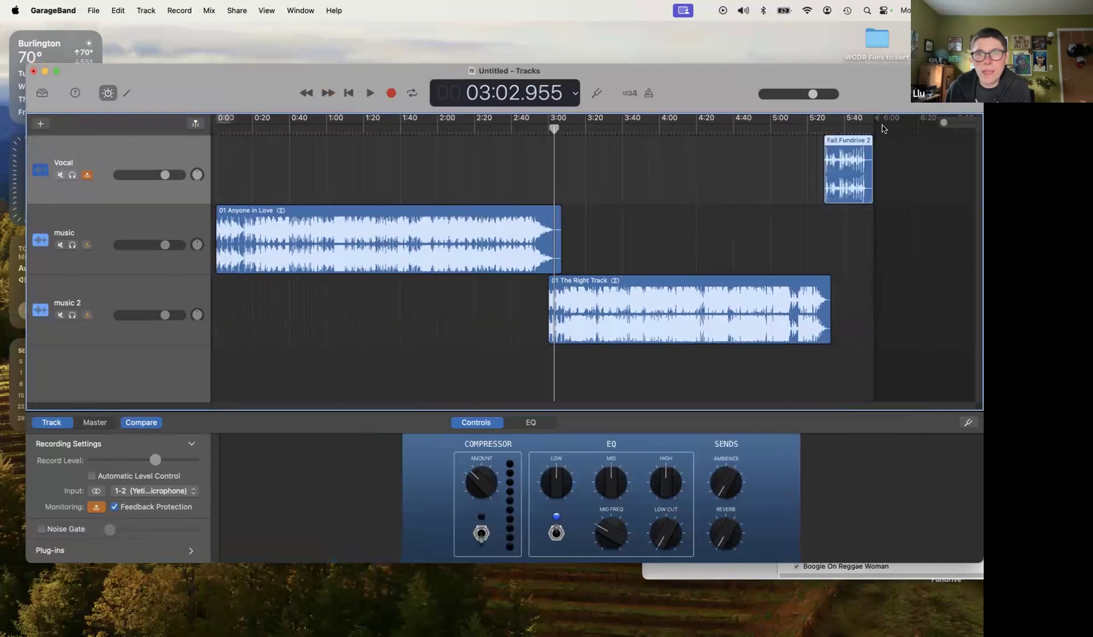
- Play the transition from the end of The Right Track into the Fall Fundrive 2024 promo, starting at about 5:28
left_click(822, 125)
left_click_drag(946, 122, 952, 123)
left_click_drag(843, 408, 891, 409)
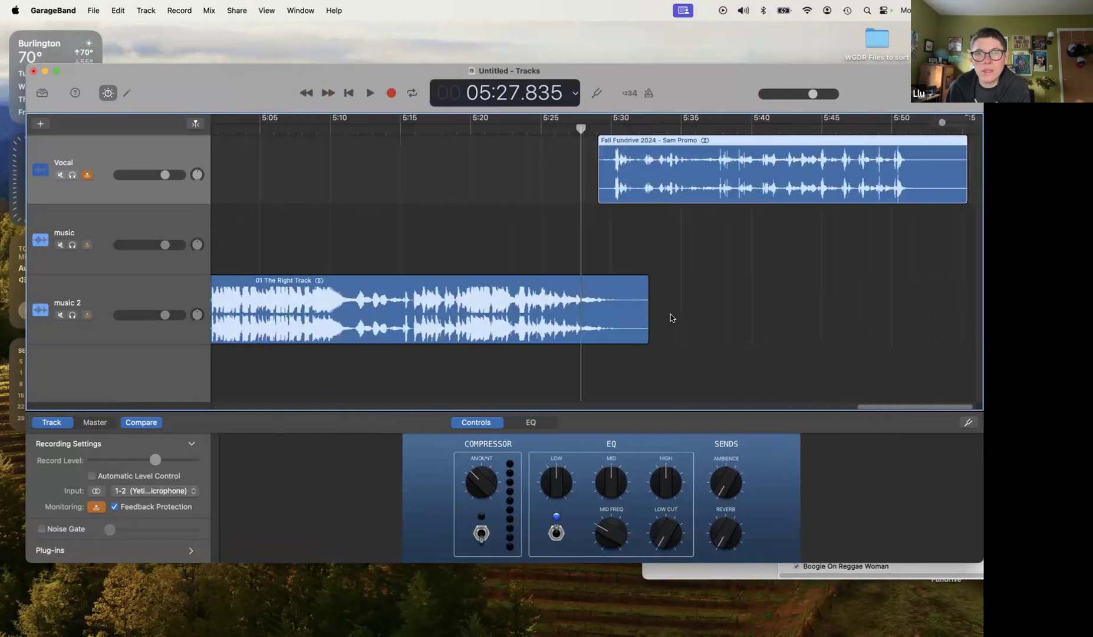
left_click(584, 125)
key("space")
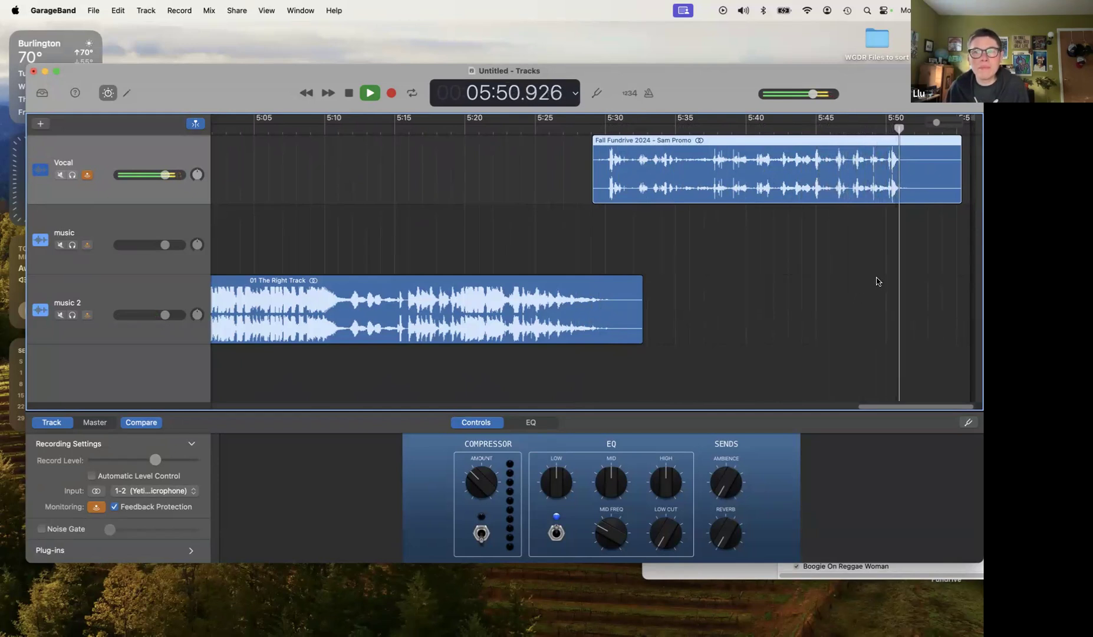
key("space")
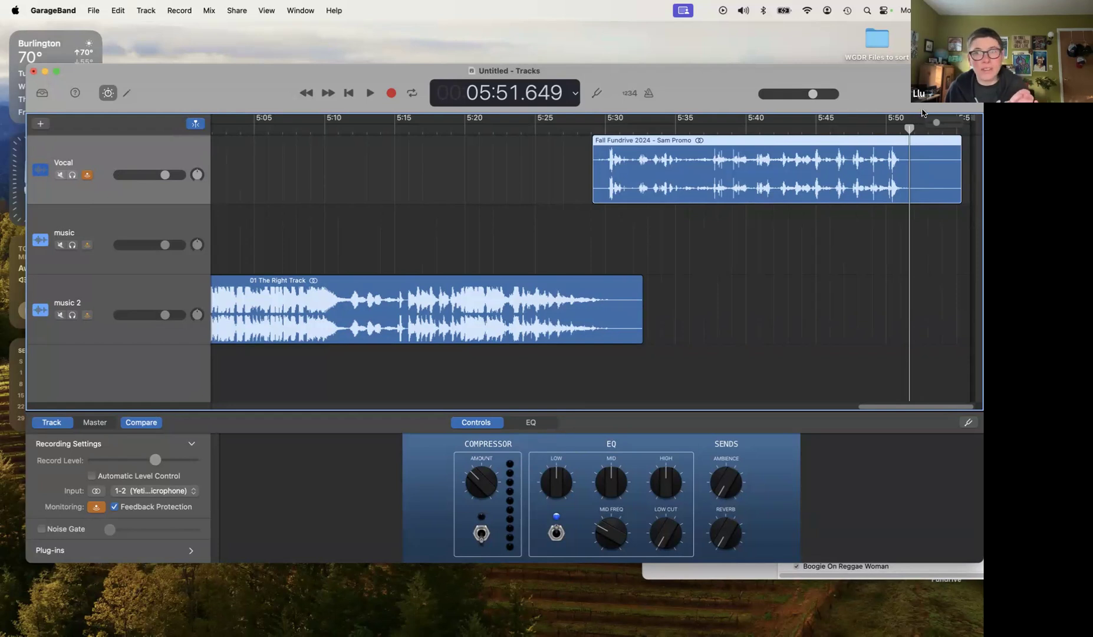
left_click_drag(937, 122, 930, 123)
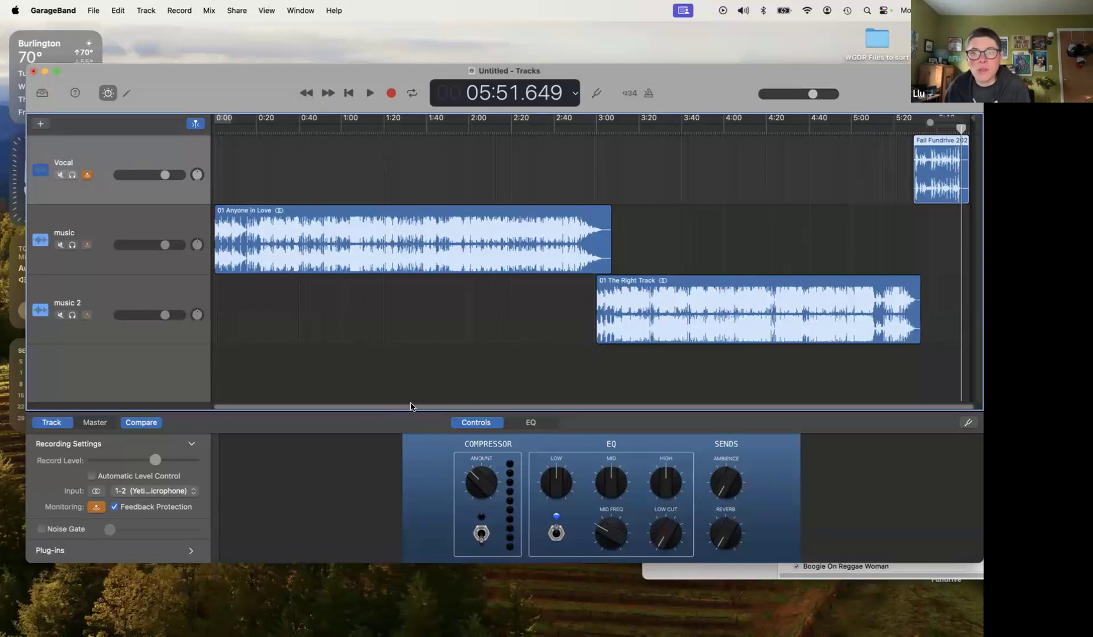
- Add the Get Fresh Opener 2022 from the wruv 9-29-24 playlist to the Vocal track at 0:00, and return to the project
left_click_drag(730, 73, 729, 61)
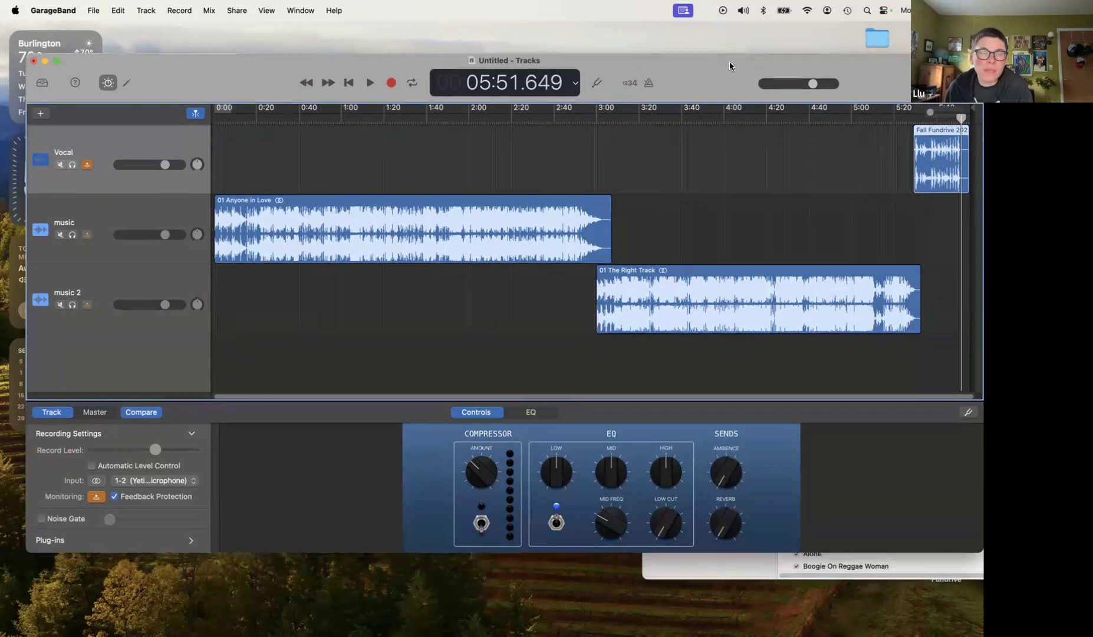
left_click(736, 574)
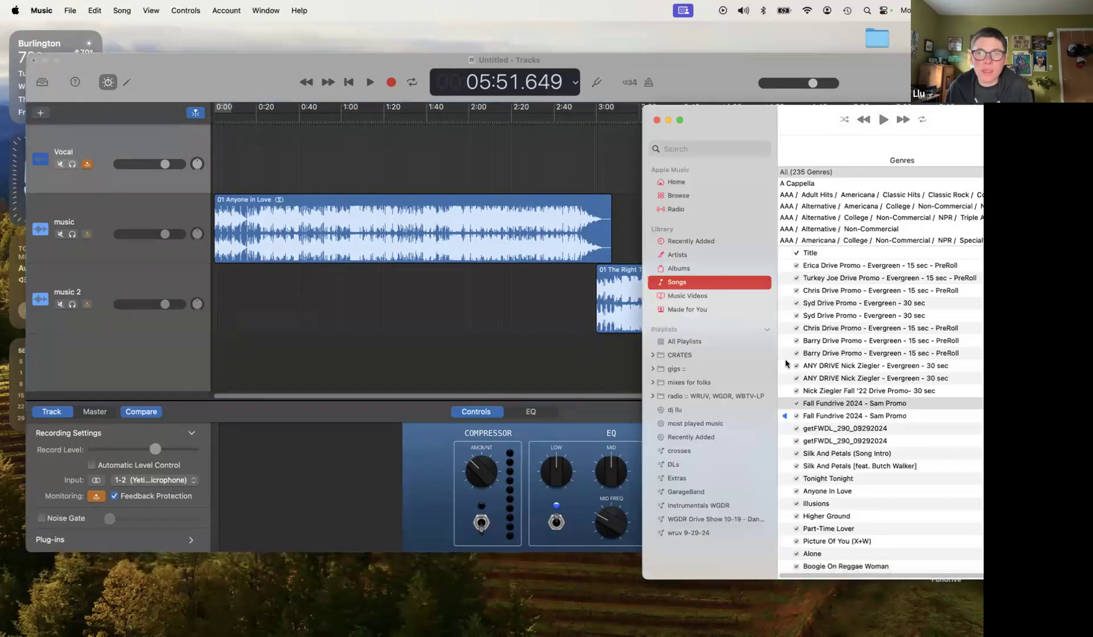
left_click(707, 533)
left_click(871, 354)
left_click_drag(728, 105, 373, 104)
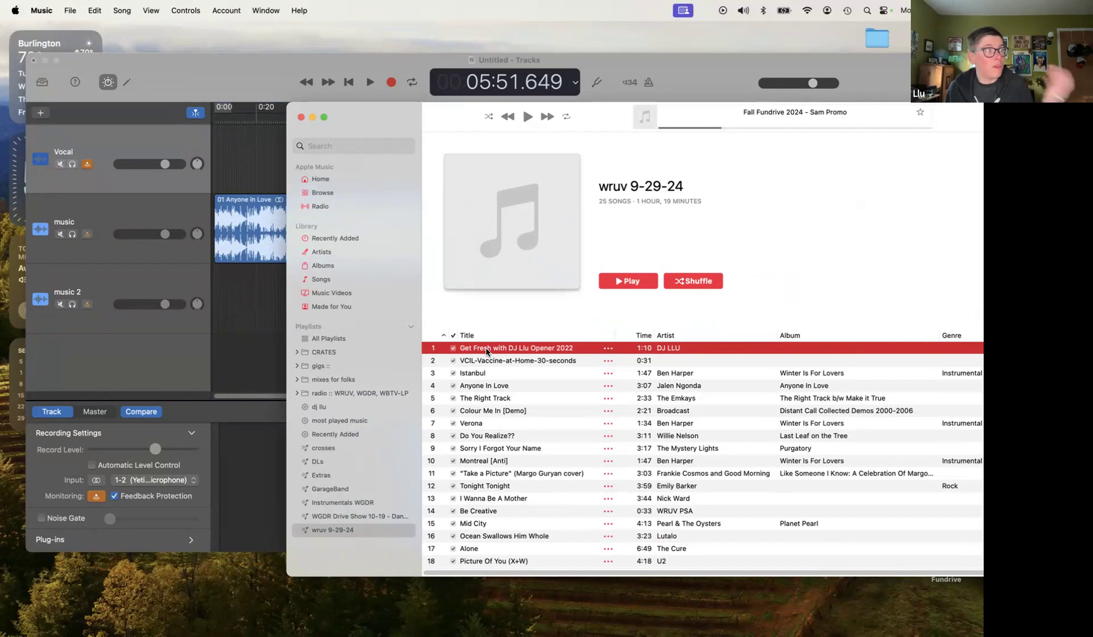
left_click_drag(413, 121, 522, 130)
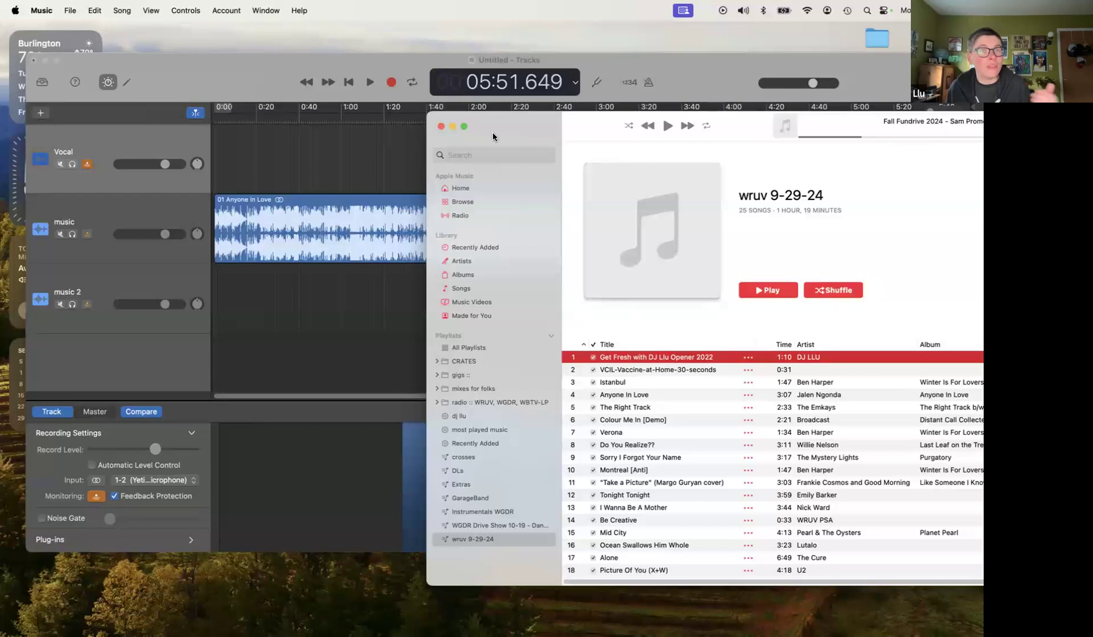
left_click(712, 70)
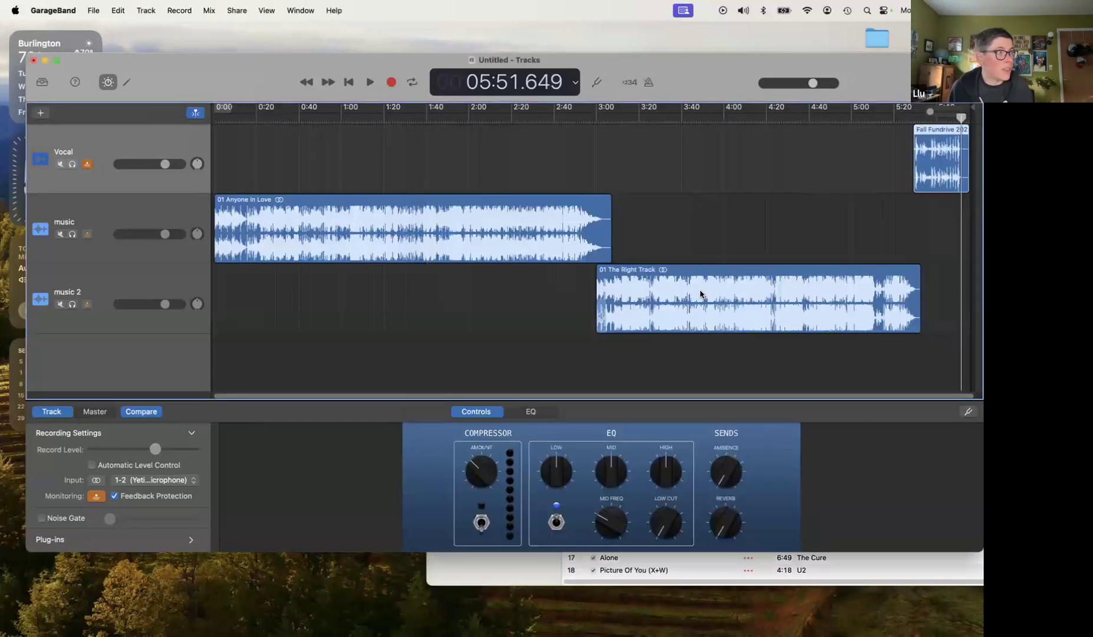
left_click(820, 573)
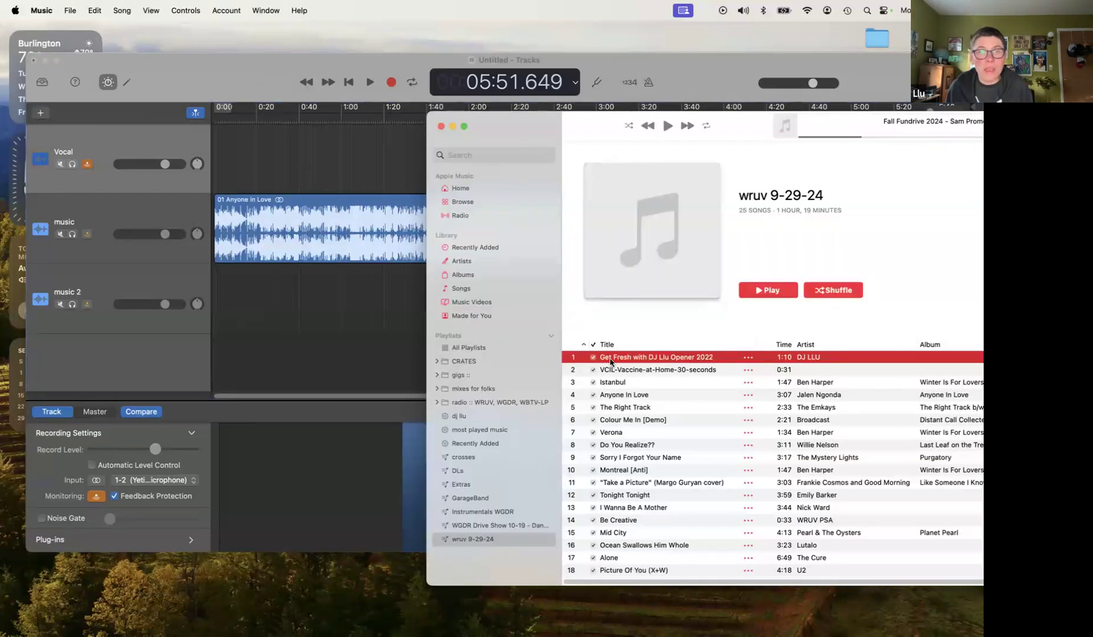
left_click_drag(609, 361, 215, 177)
left_click(239, 79)
- Mute the music track and play the opener on the Vocal track from 0:00 to about 0:17
left_click(60, 234)
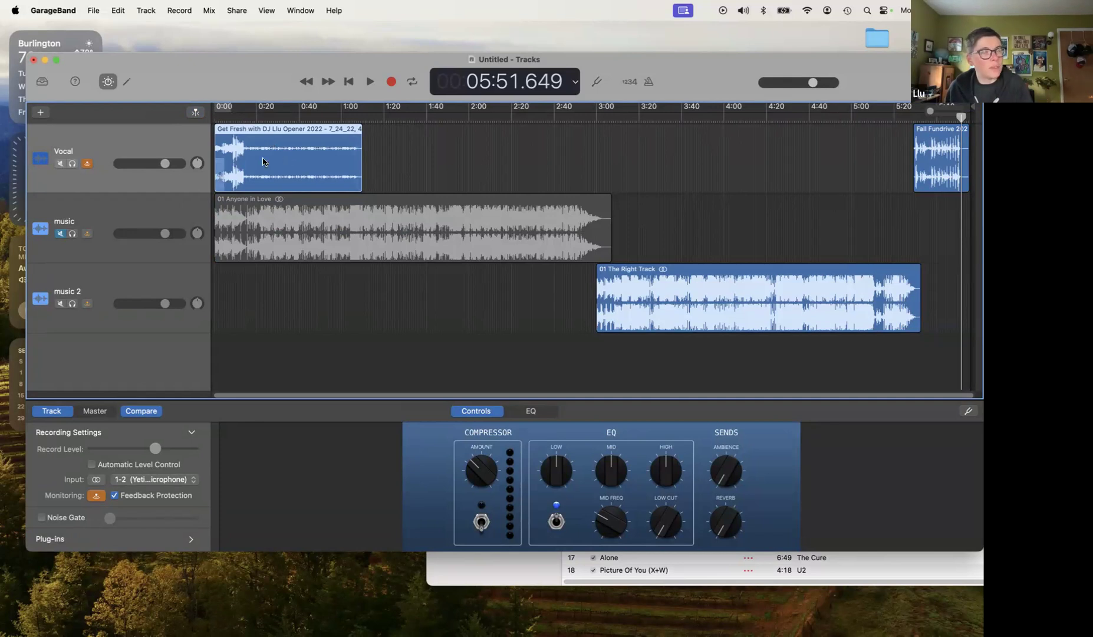
left_click(213, 121)
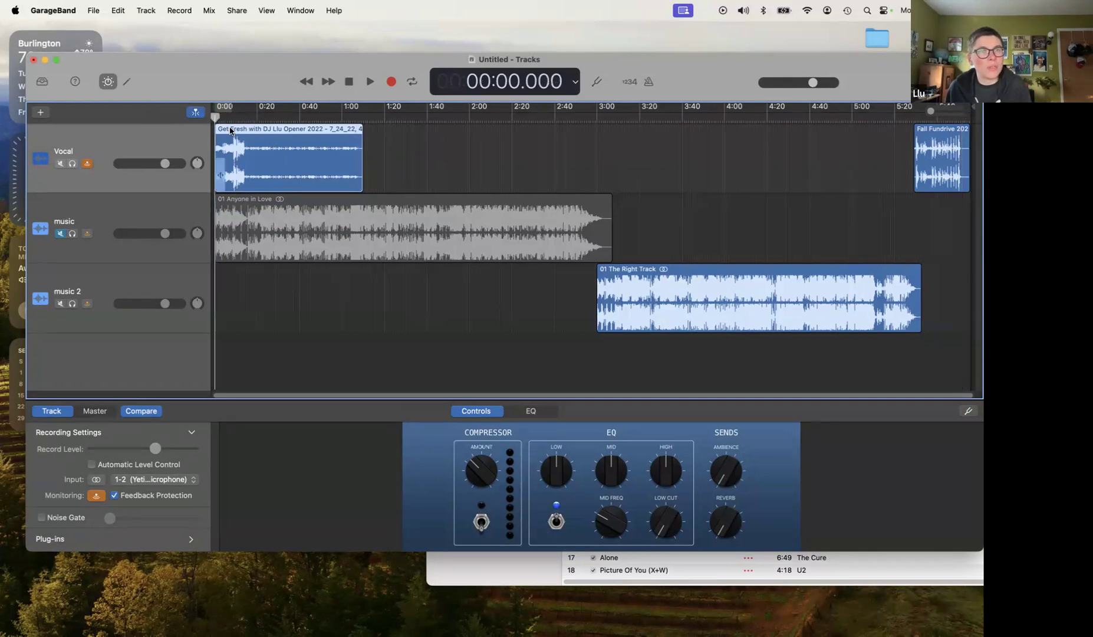
key("space")
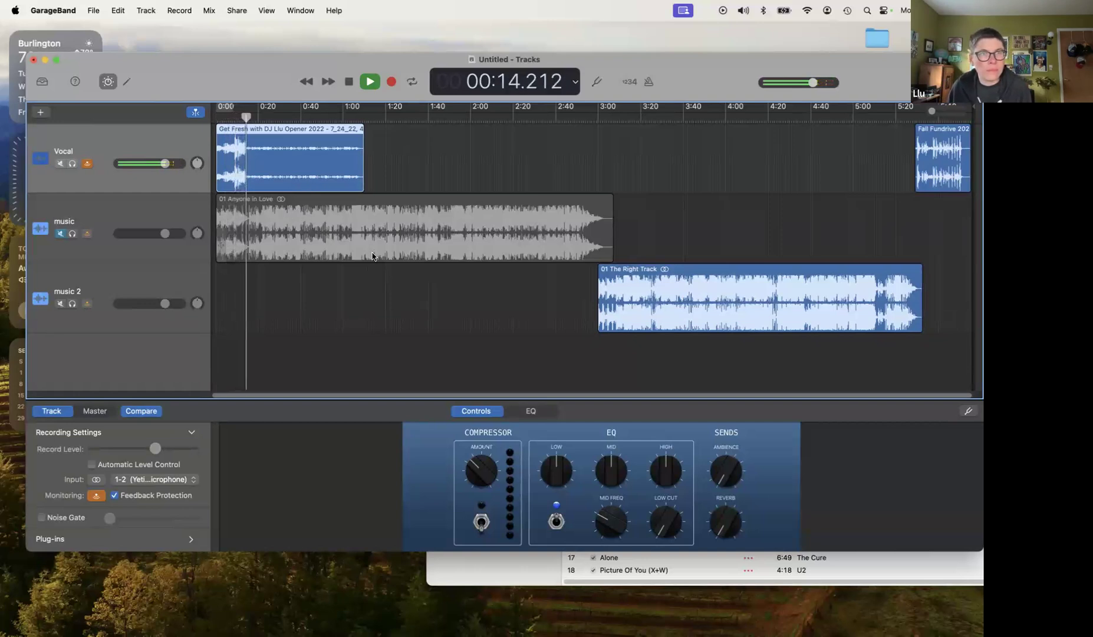
key("space")
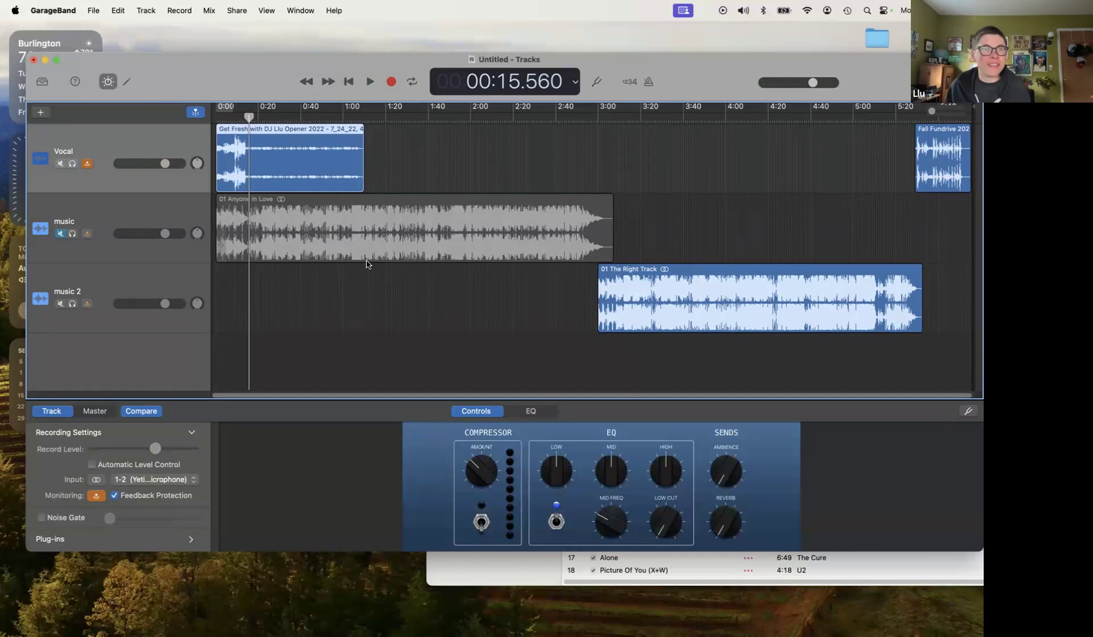
key("space")
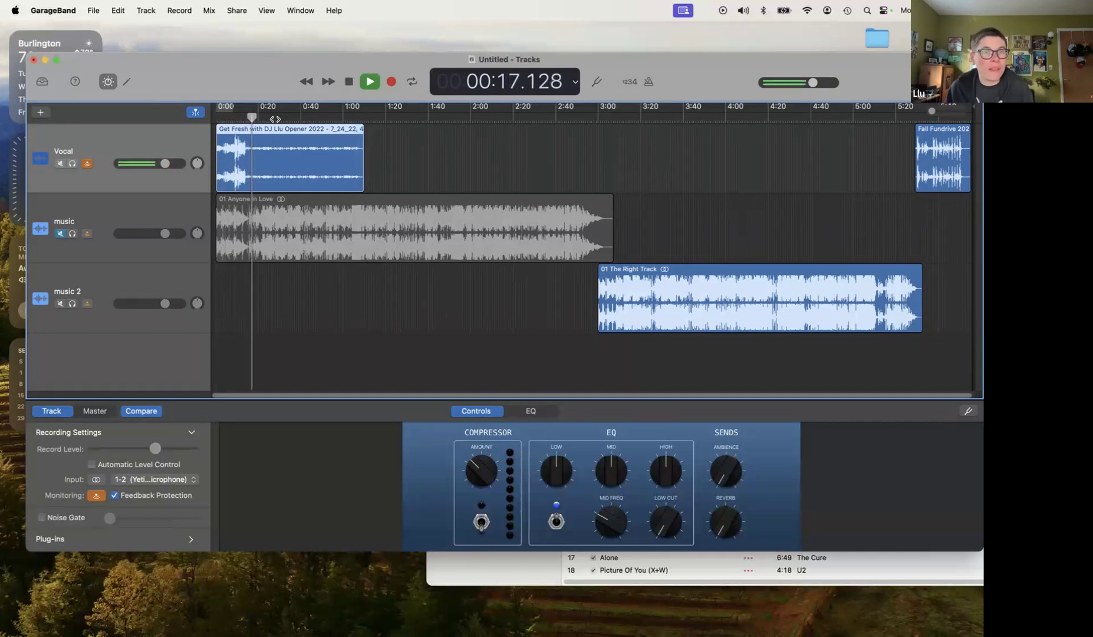
key("space")
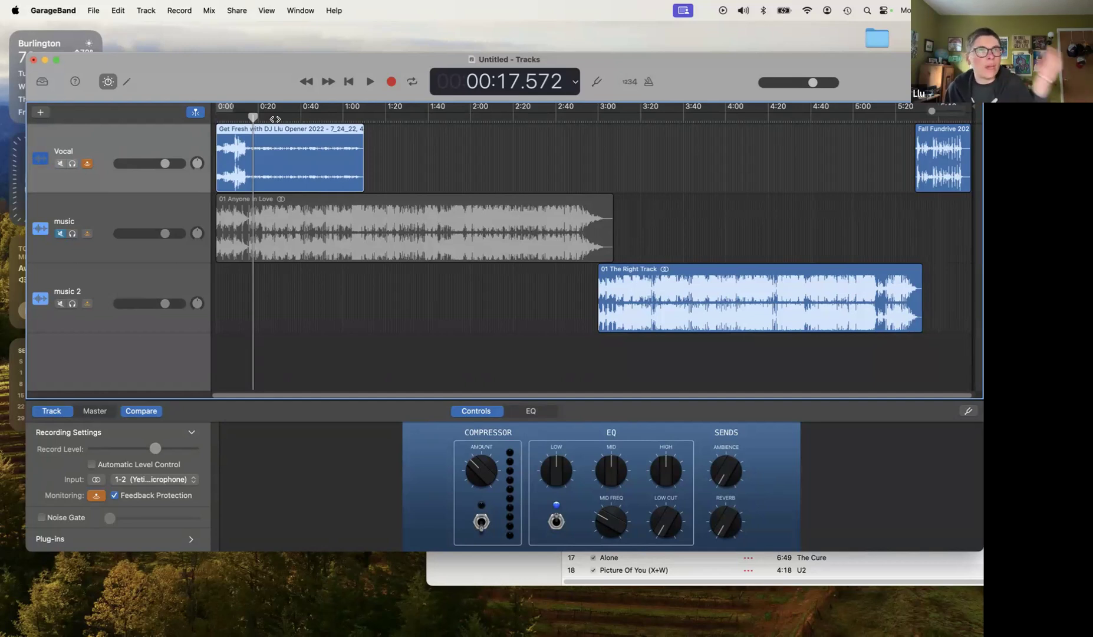
- Select the opener region on the Vocal track and park the playhead at about 0:13.7
left_click(369, 197)
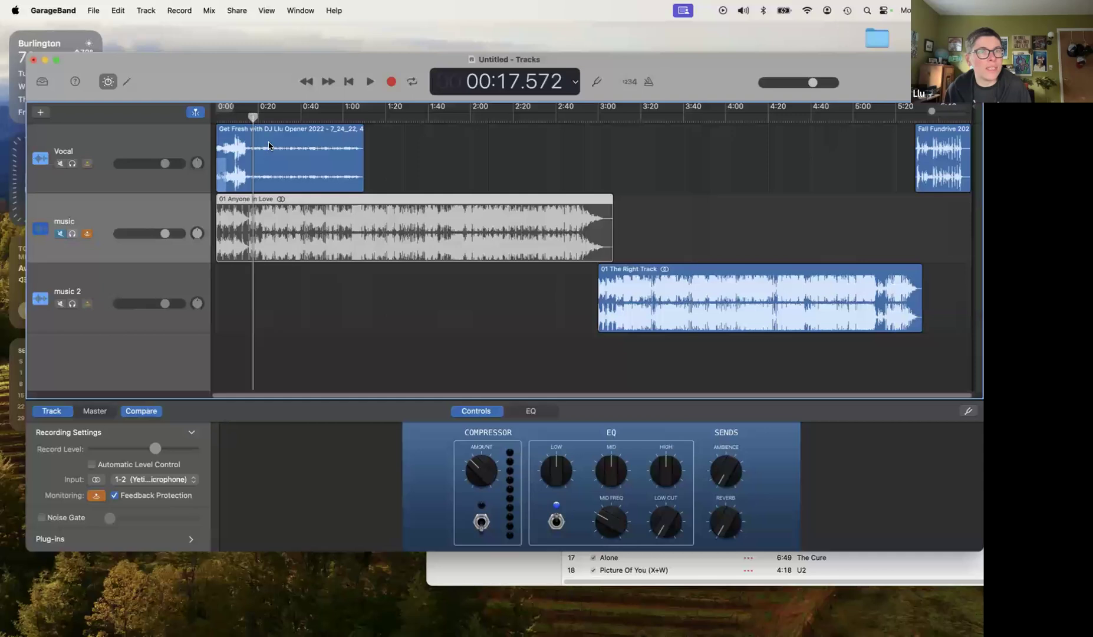
left_click(267, 162)
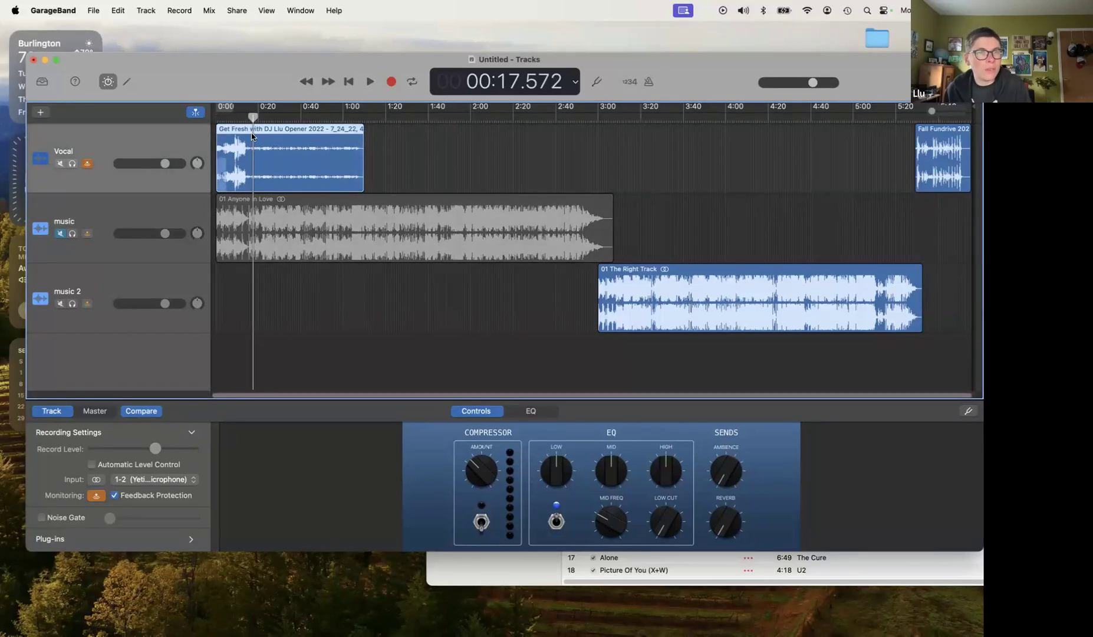
mouse_move(254, 117)
left_mouse_down()
mouse_move(225, 117)
mouse_move(244, 119)
left_mouse_up()
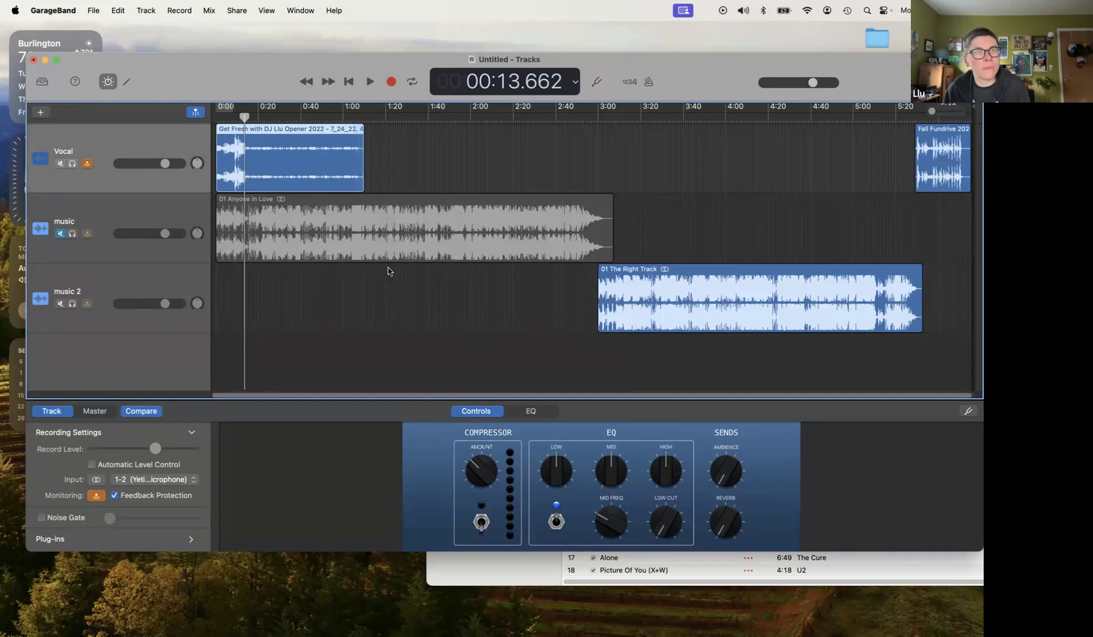
- Move the Anyone in Love, The Right Track and Fall Fundrive 2024 regions together so Anyone in Love starts at about 1:08, and select the Vocal track
left_click(374, 202)
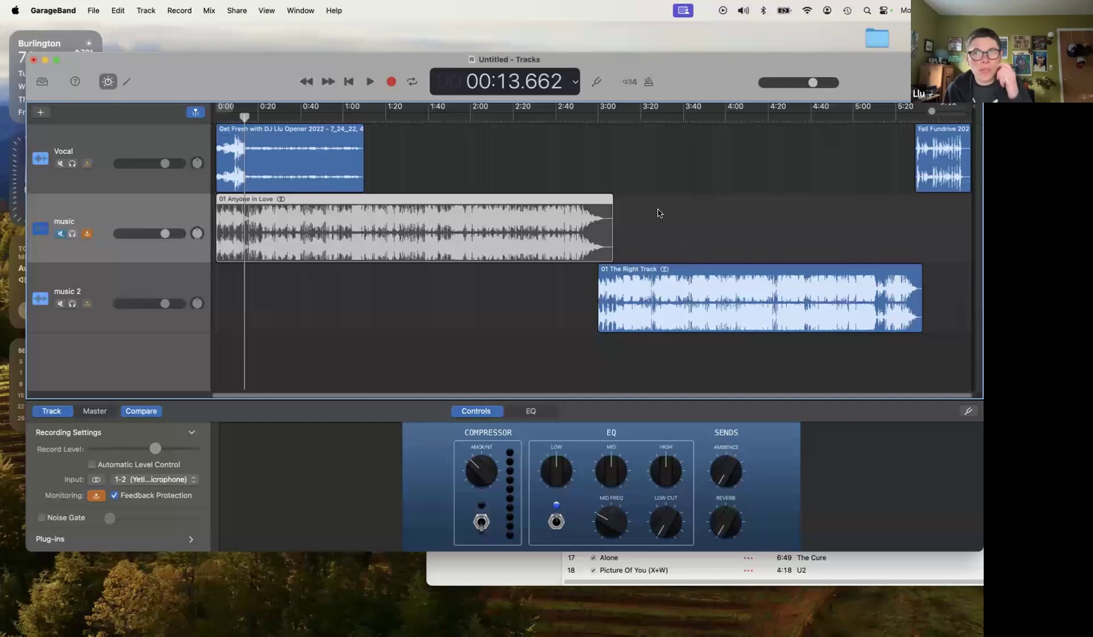
left_click(527, 163)
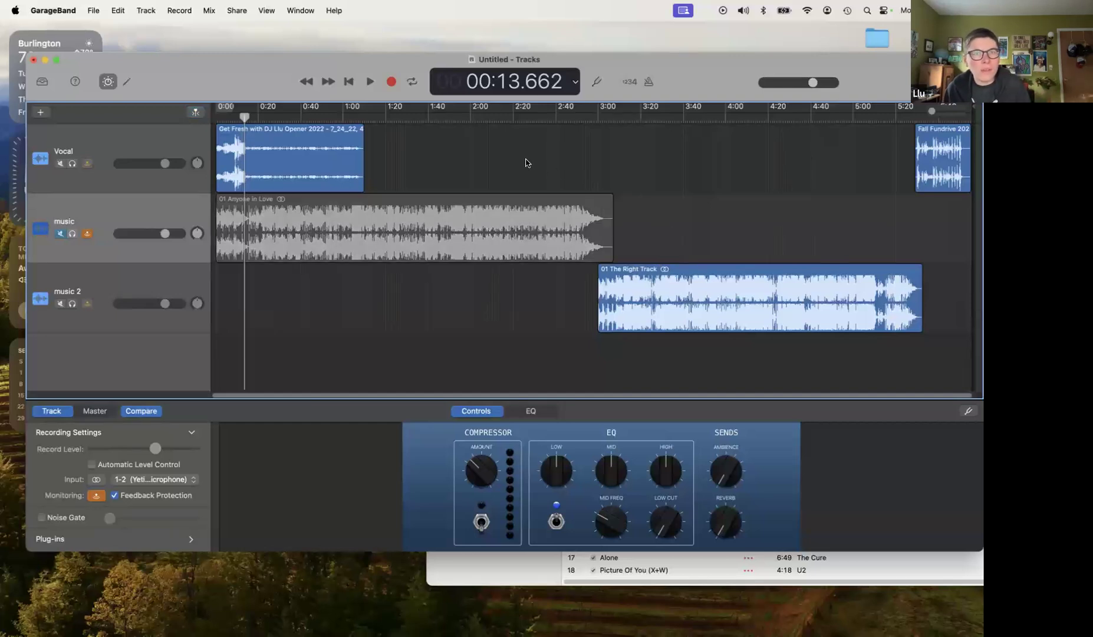
left_click_drag(489, 144, 942, 312)
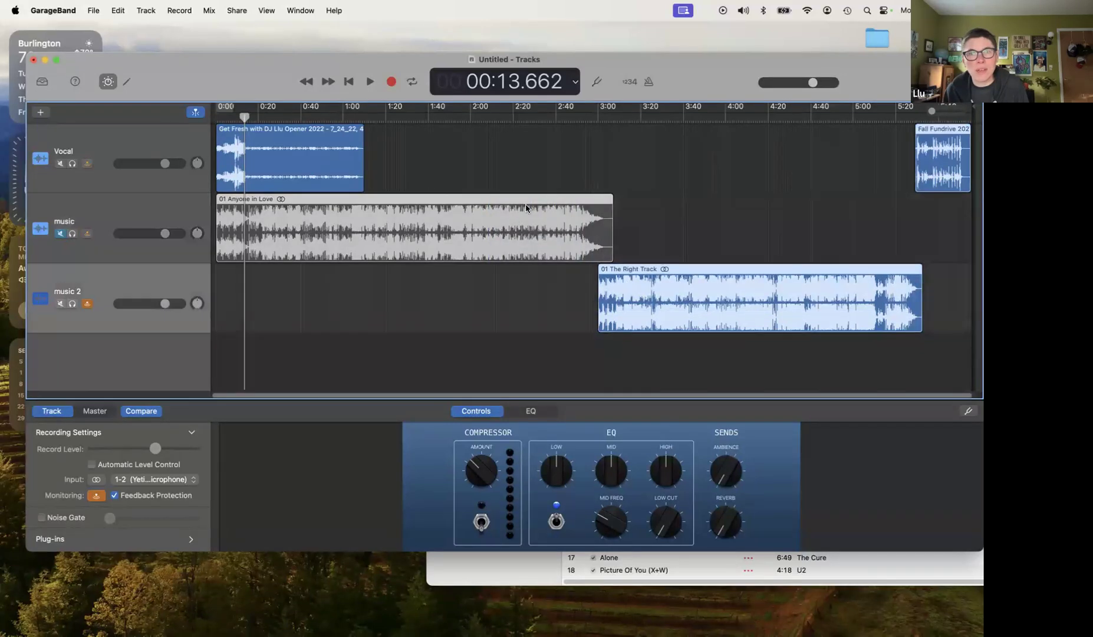
left_click_drag(415, 203, 557, 226)
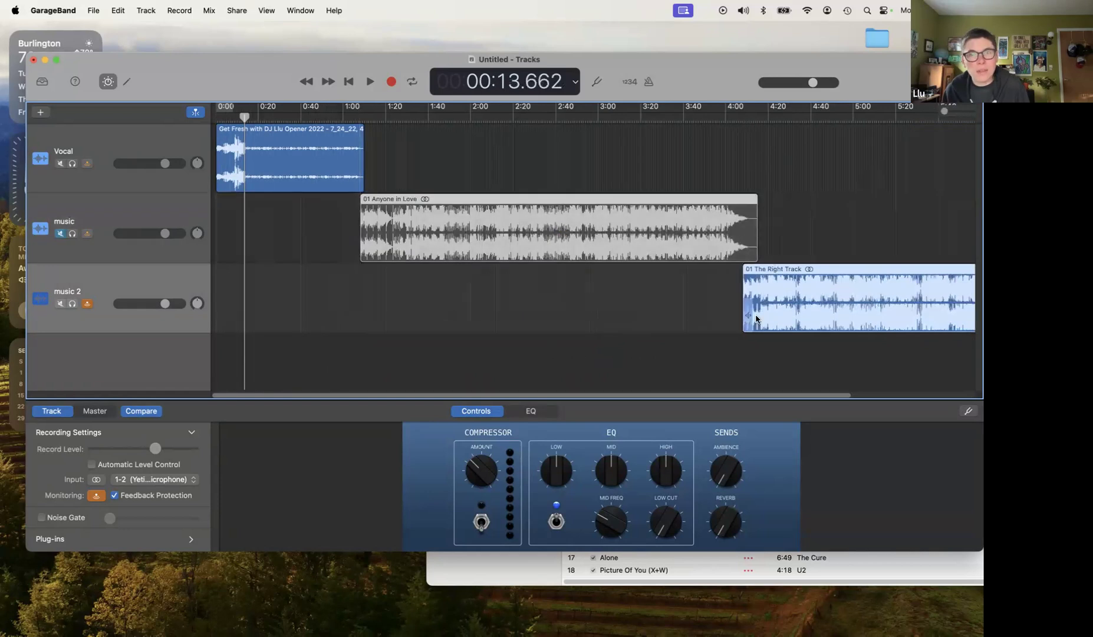
left_click_drag(944, 111, 928, 111)
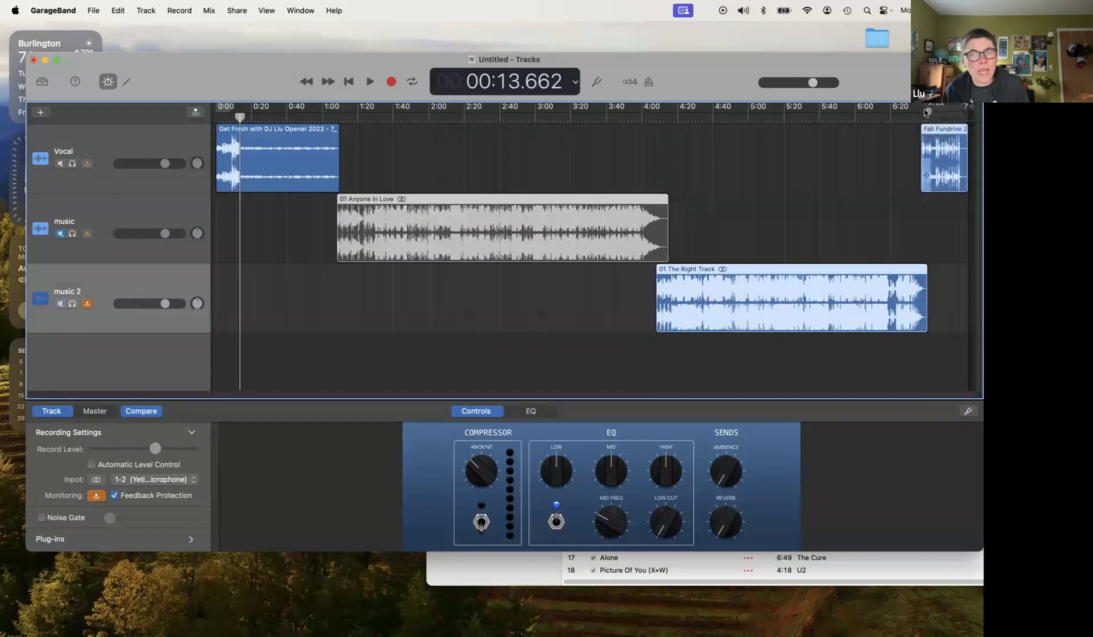
left_click(393, 188)
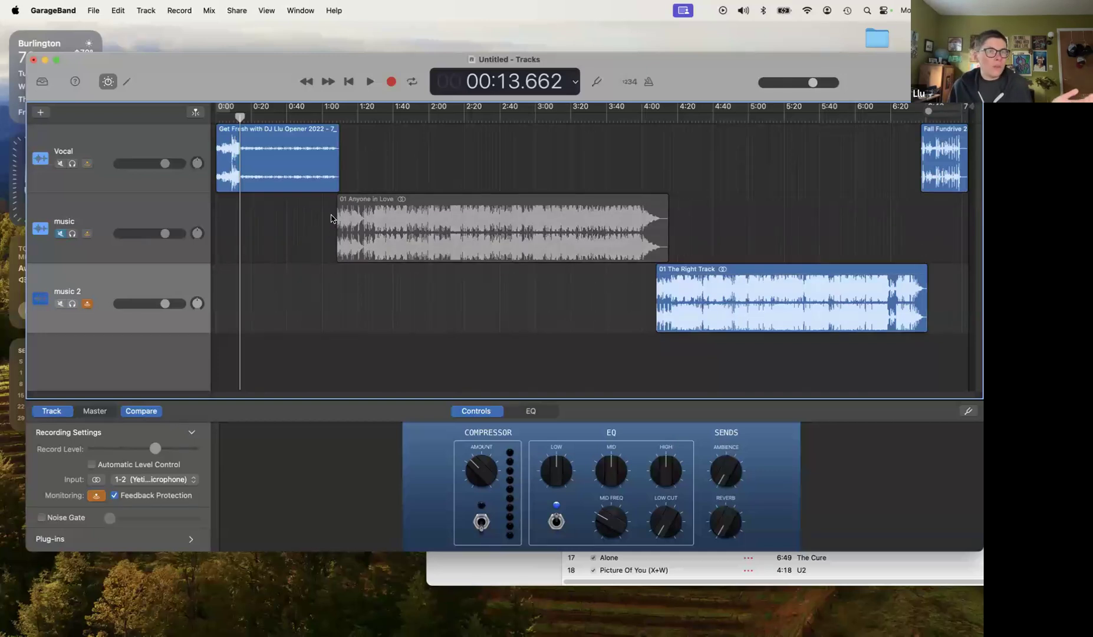
left_click(112, 140)
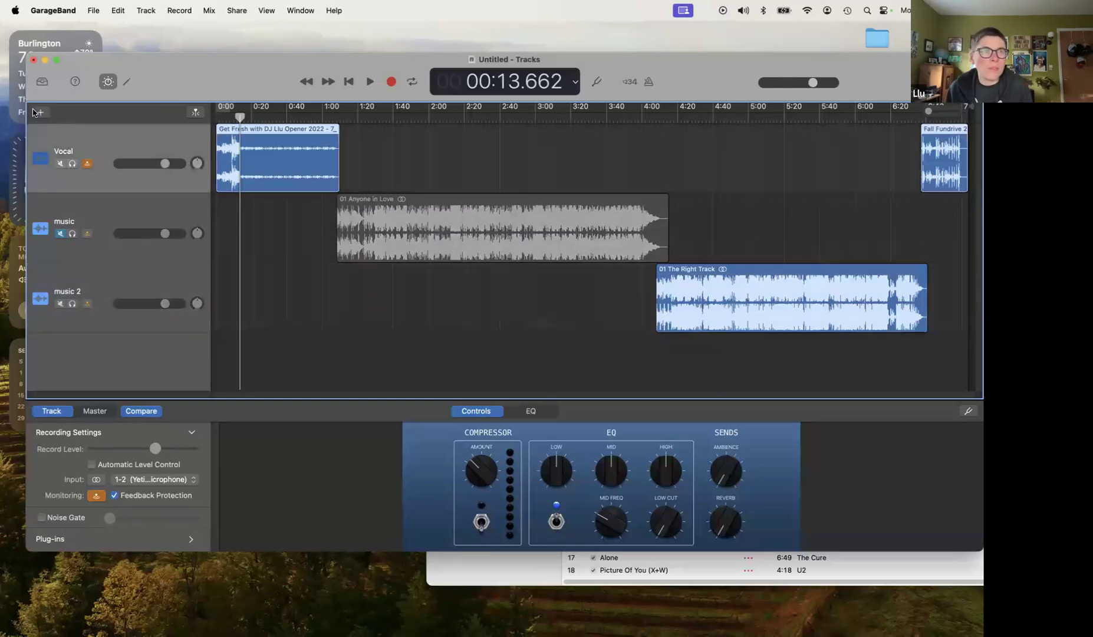
- Create a new Mic or Line audio track below the Vocal track, and rename the Vocal track as intro
left_click(39, 112)
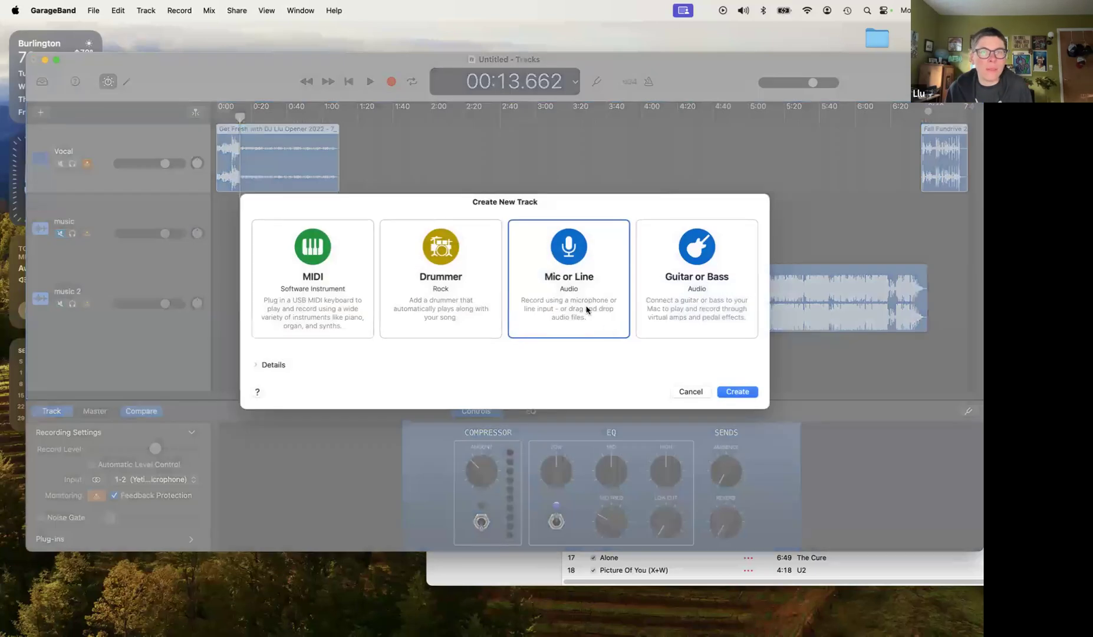
left_click(738, 391)
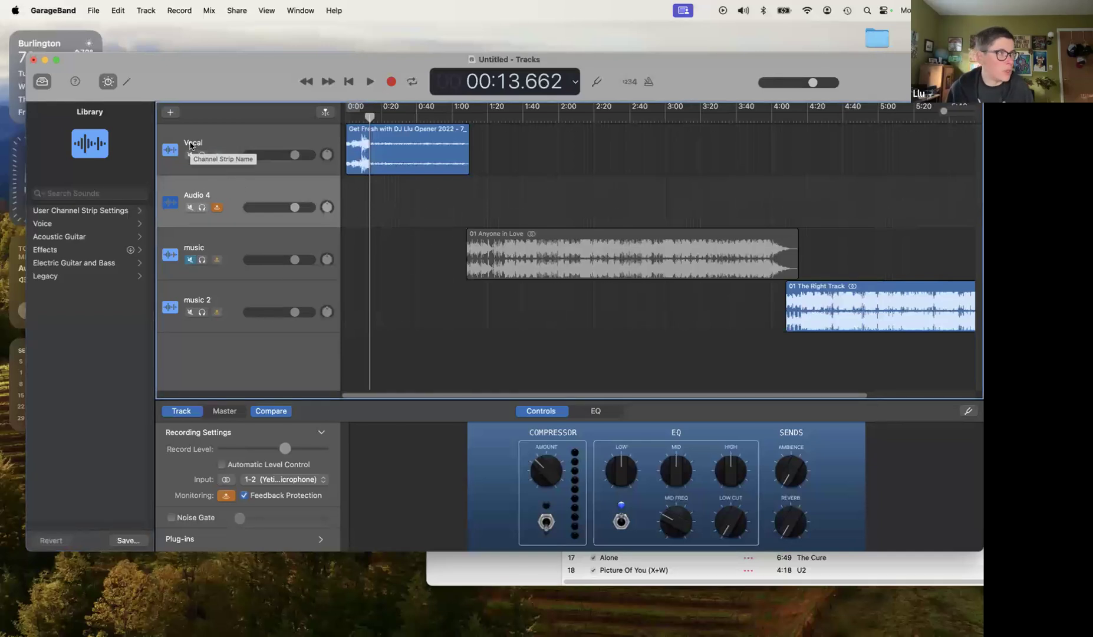
right_click(191, 145)
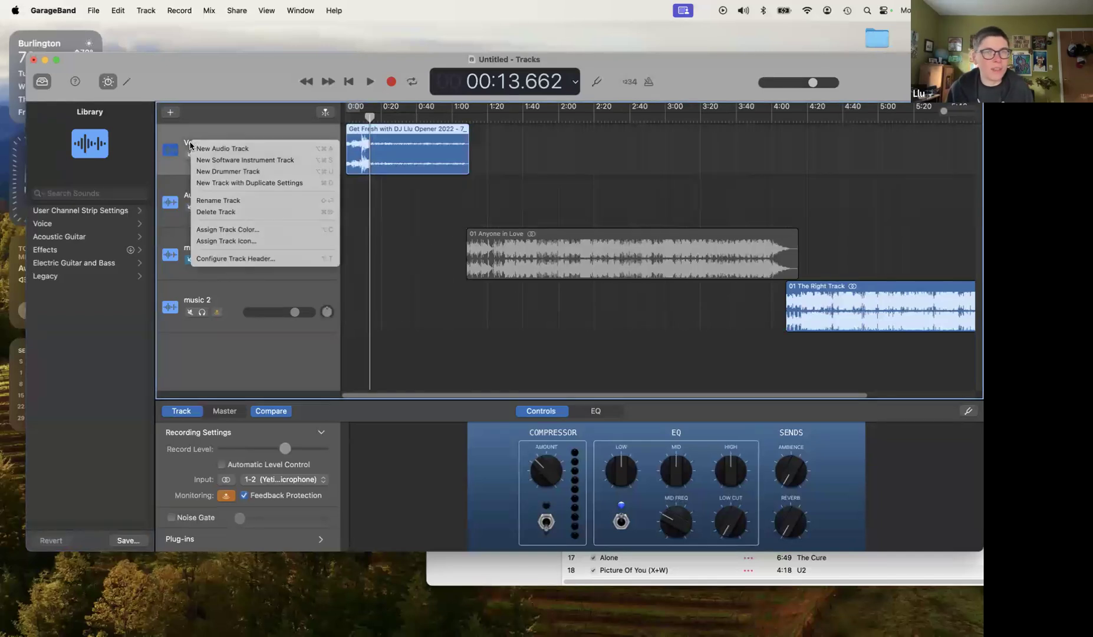
left_click(224, 203)
type("intro")
key("Return")
- Rename the new empty audio track, Audio 4, as vocal track
right_click(207, 201)
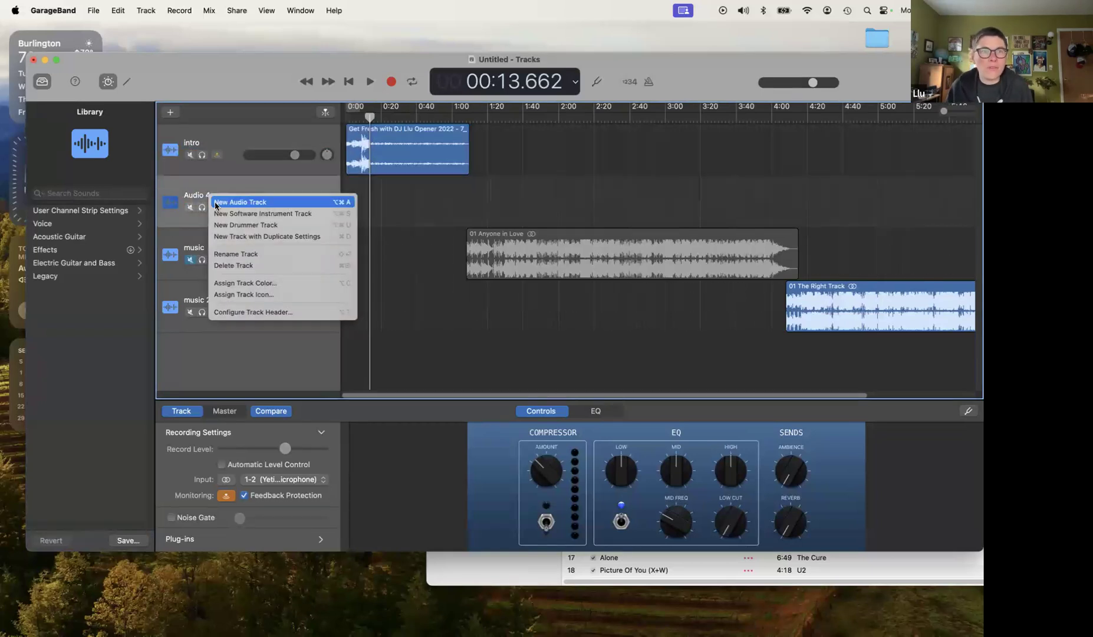
left_click(233, 259)
type("vocal track")
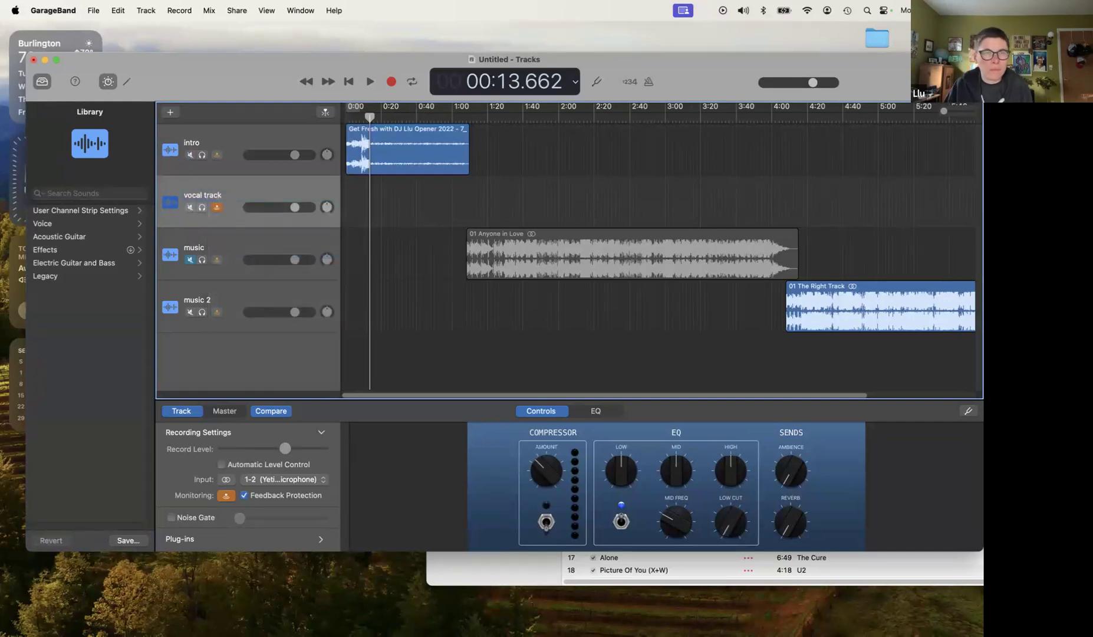
- Mute the intro and music 2 tracks, select the vocal track and return the playhead to 0:00
left_click(258, 140)
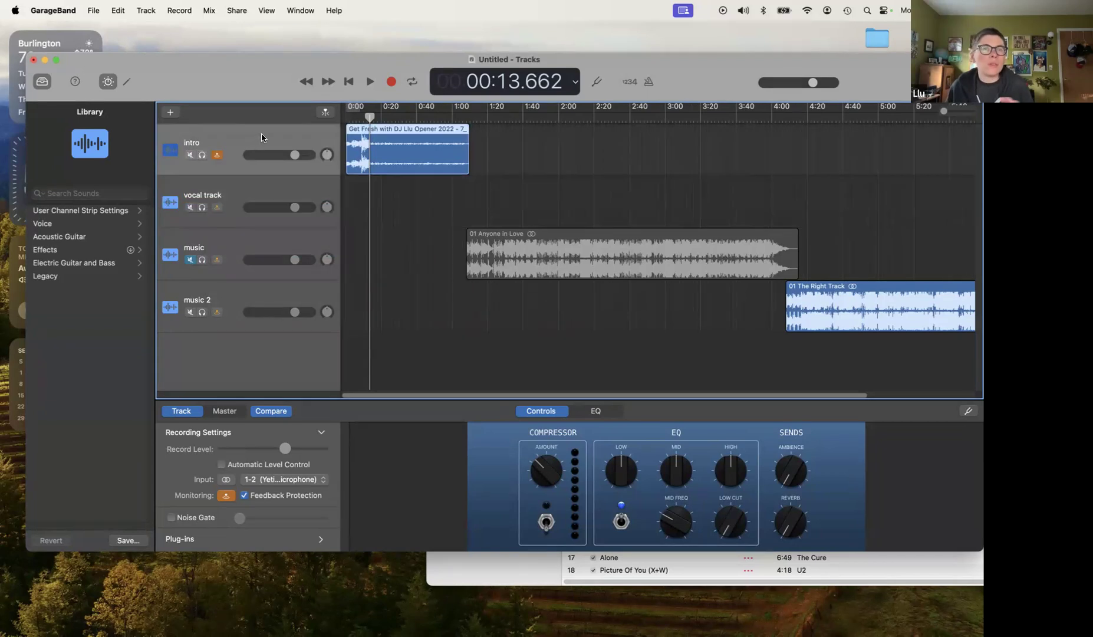
left_click(190, 155)
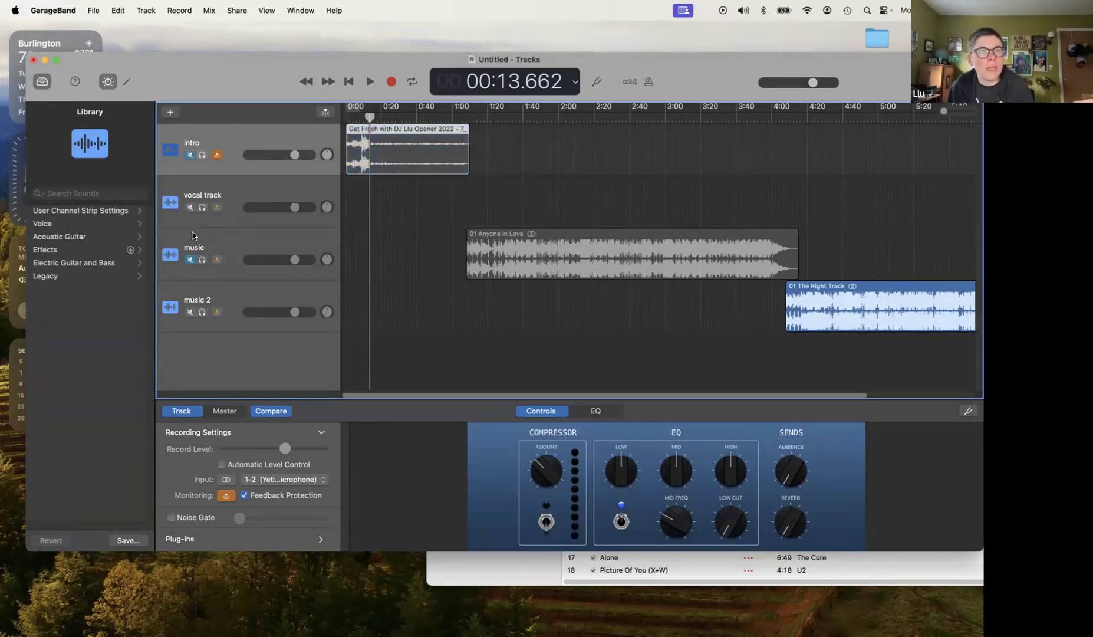
left_click(190, 312)
left_click(236, 194)
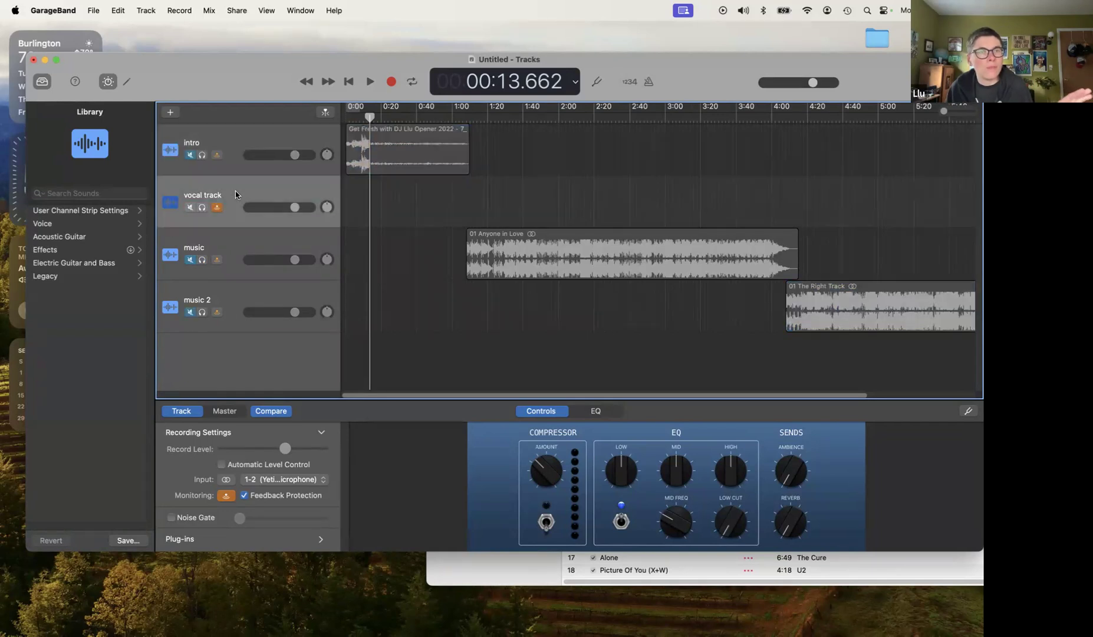
left_click(228, 139)
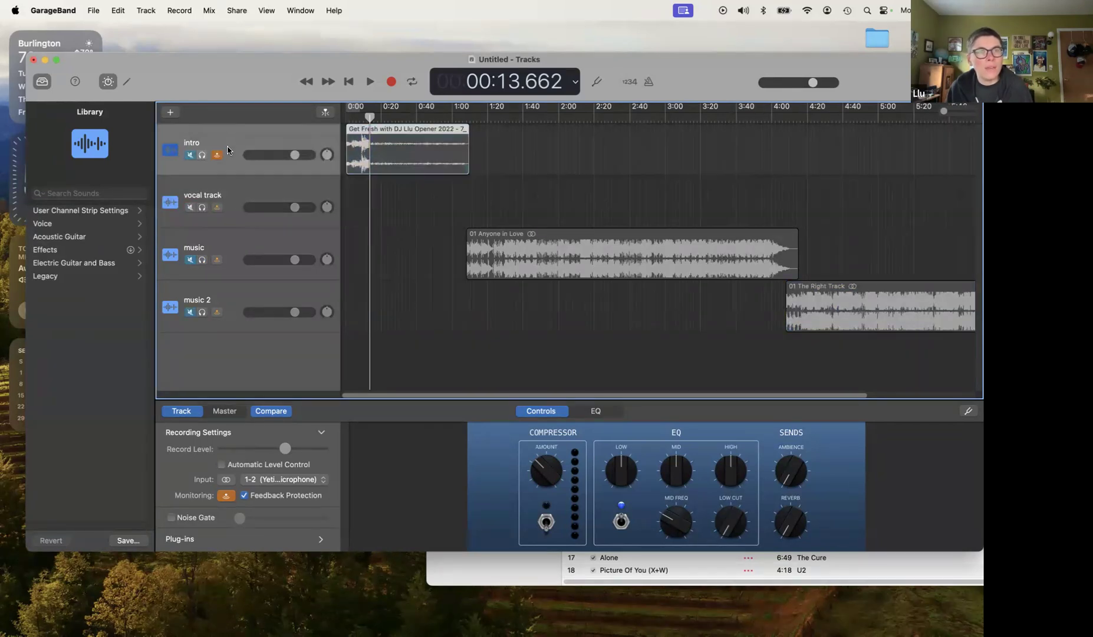
left_click(232, 194)
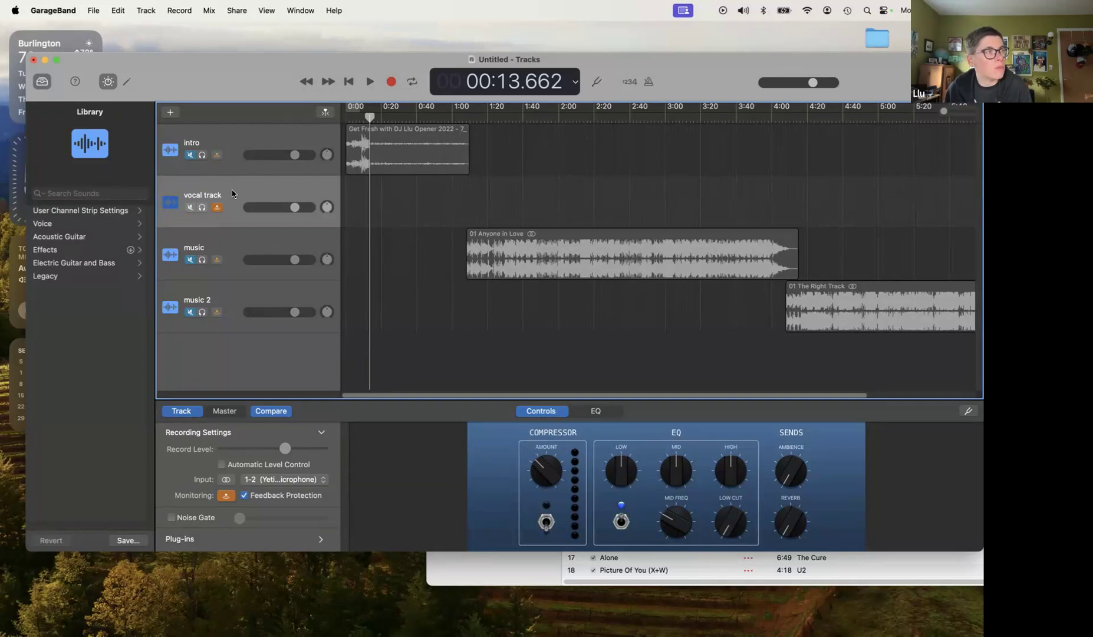
key("Return")
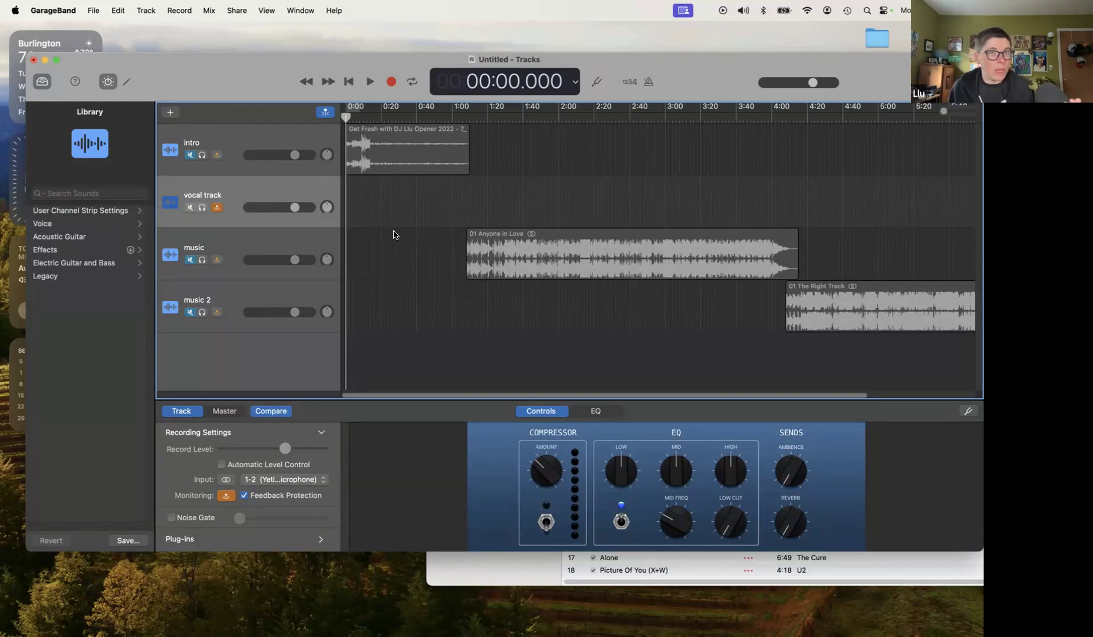
- Check the output and input devices in the Audio/MIDI settings, and turn monitoring off in response to the feedback alert
right_click(275, 187)
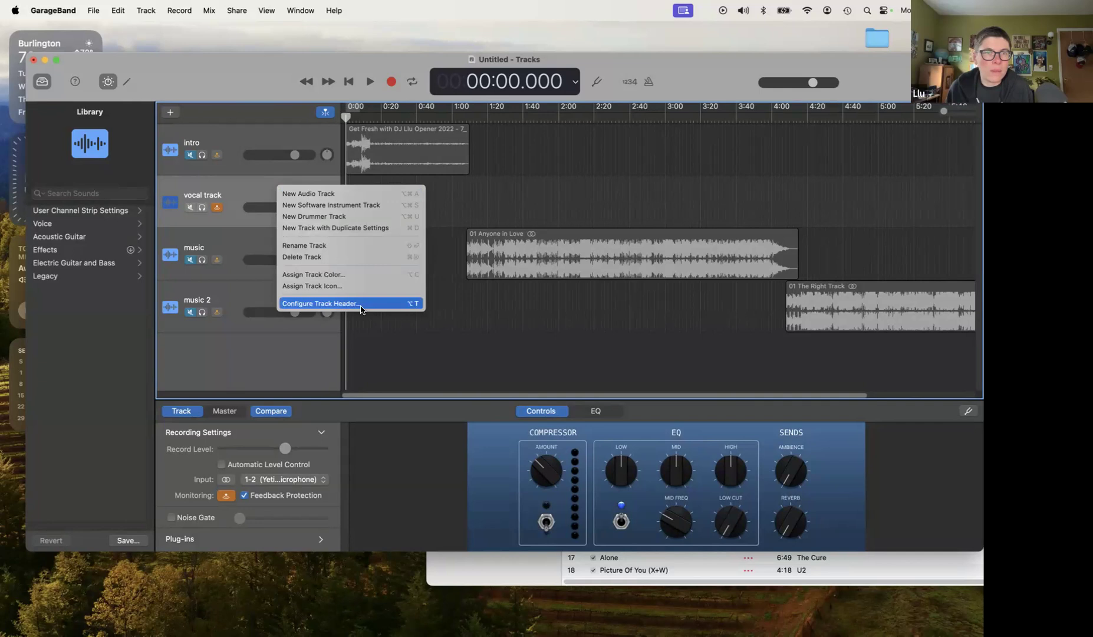
left_click(242, 190)
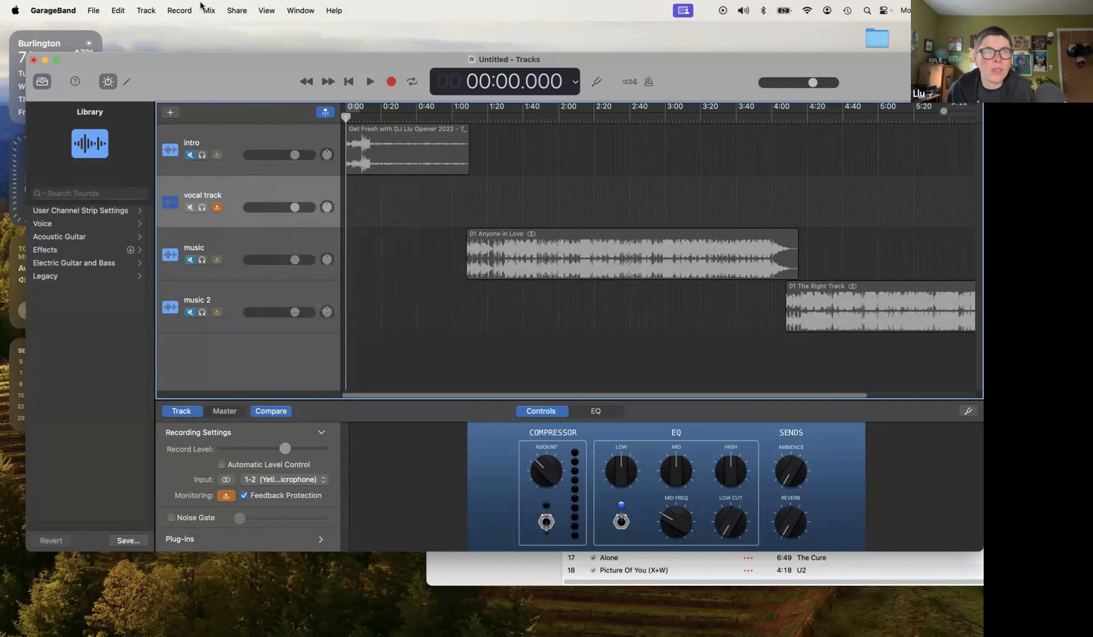
left_click(59, 7)
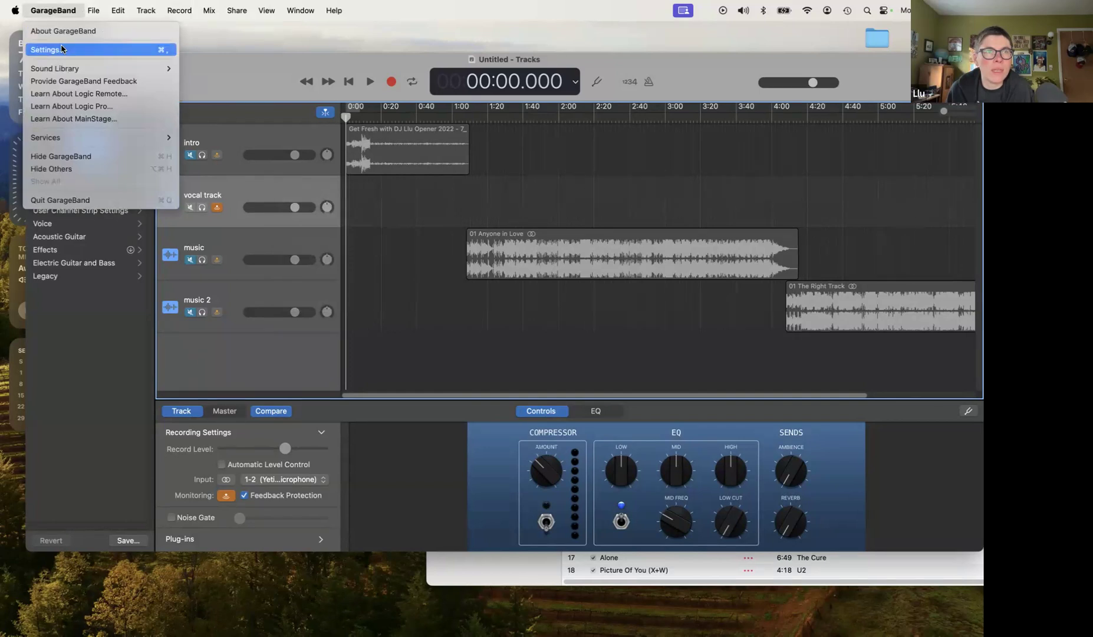
left_click(115, 50)
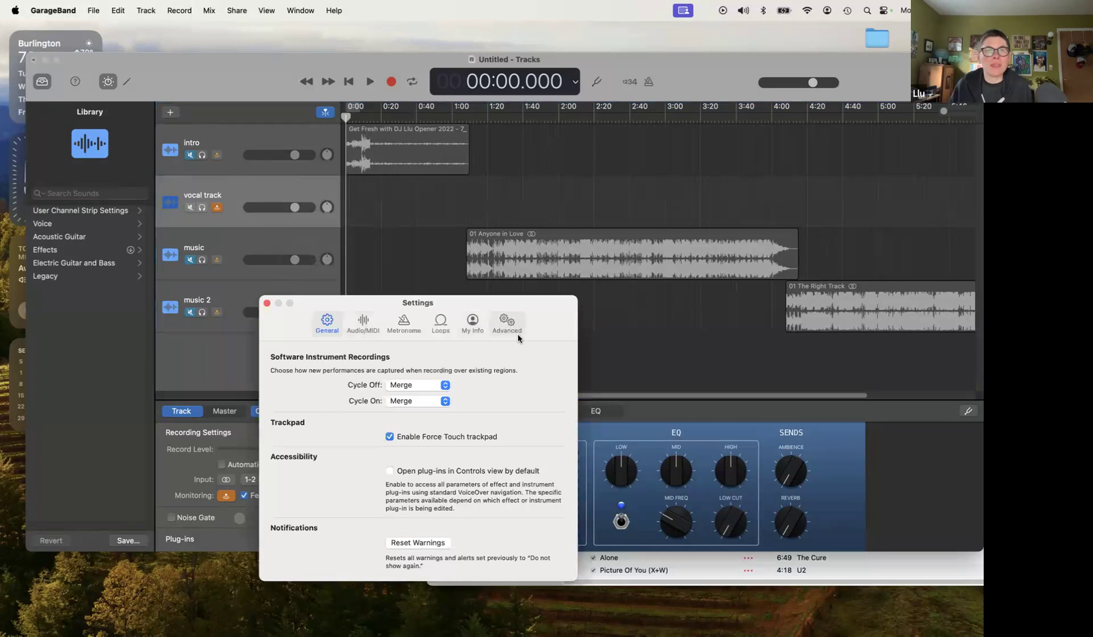
left_click_drag(355, 316, 354, 266)
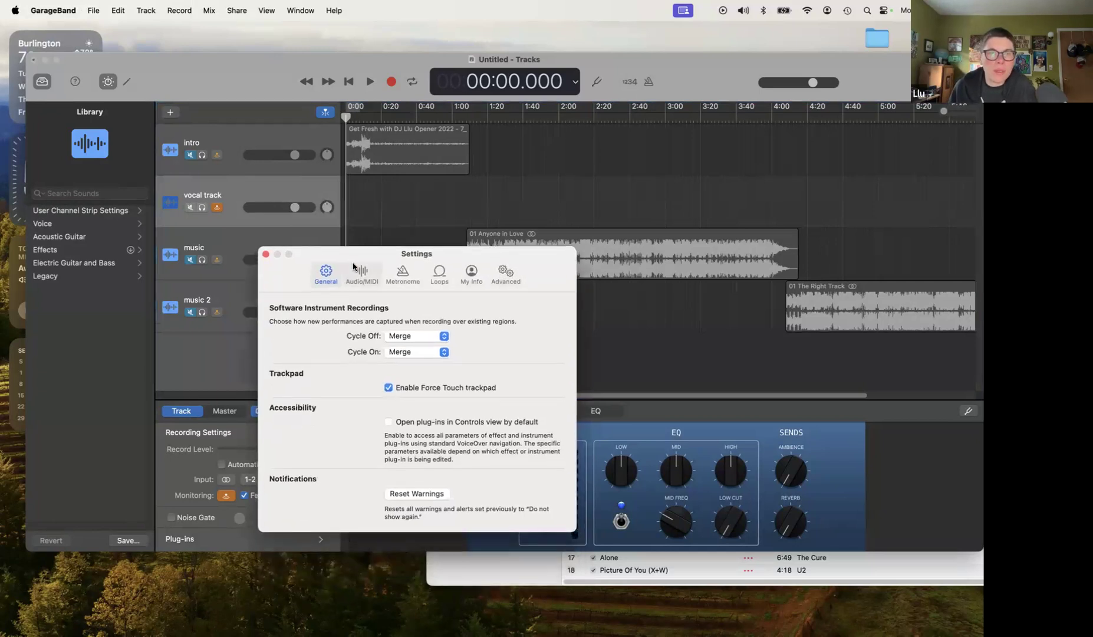
left_click(356, 270)
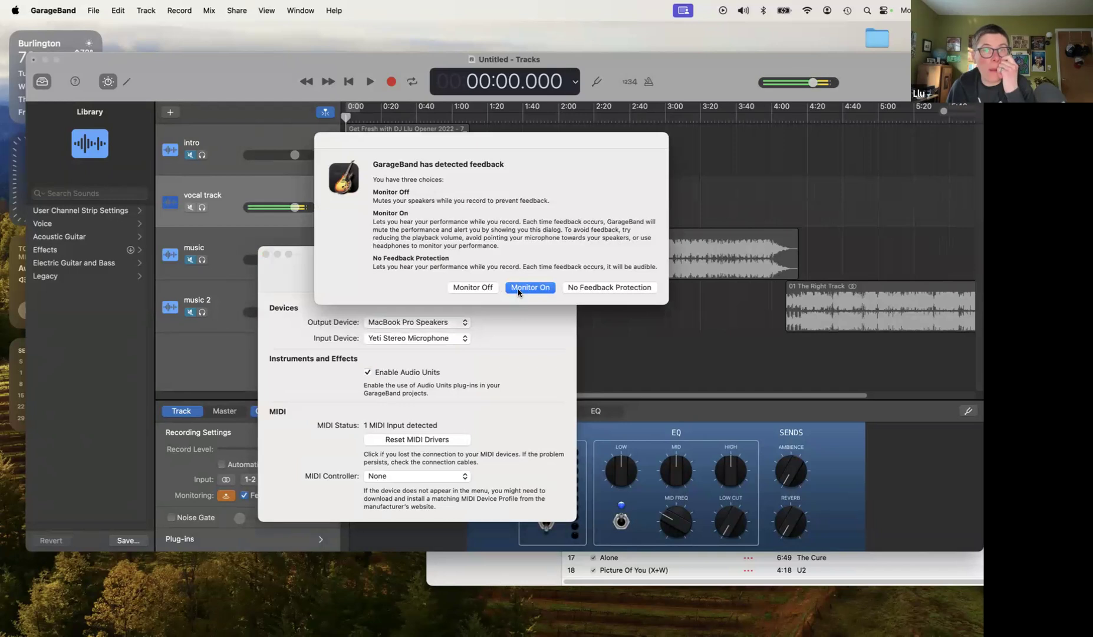
left_click(475, 288)
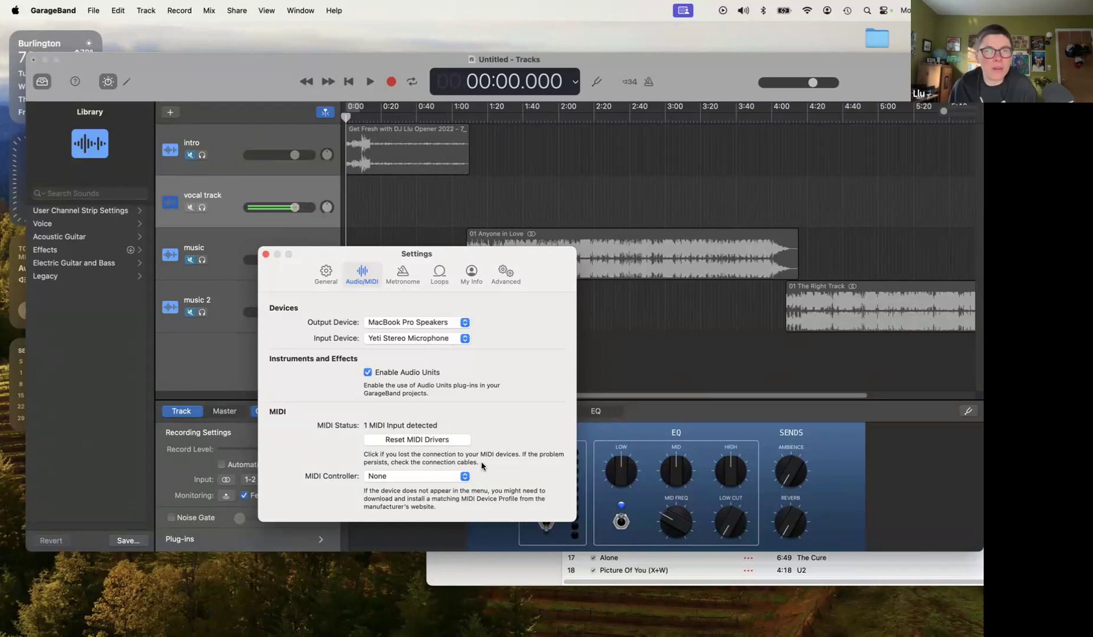
left_click(265, 253)
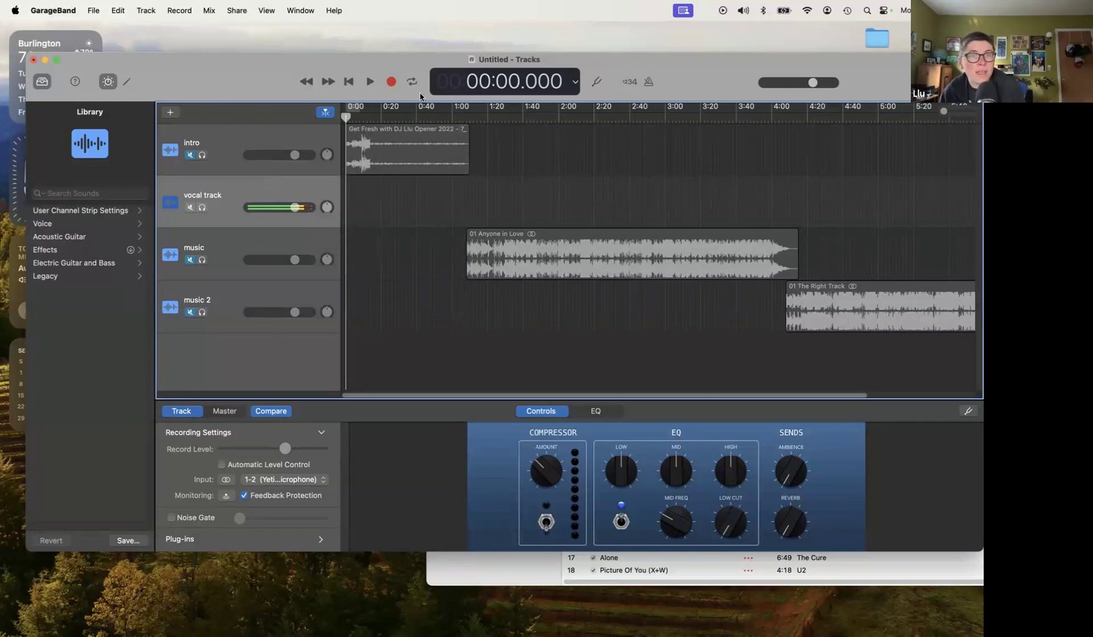
- Record a voice take on the vocal track from 0:00 to about 0:24, and stop playback
left_click(391, 83)
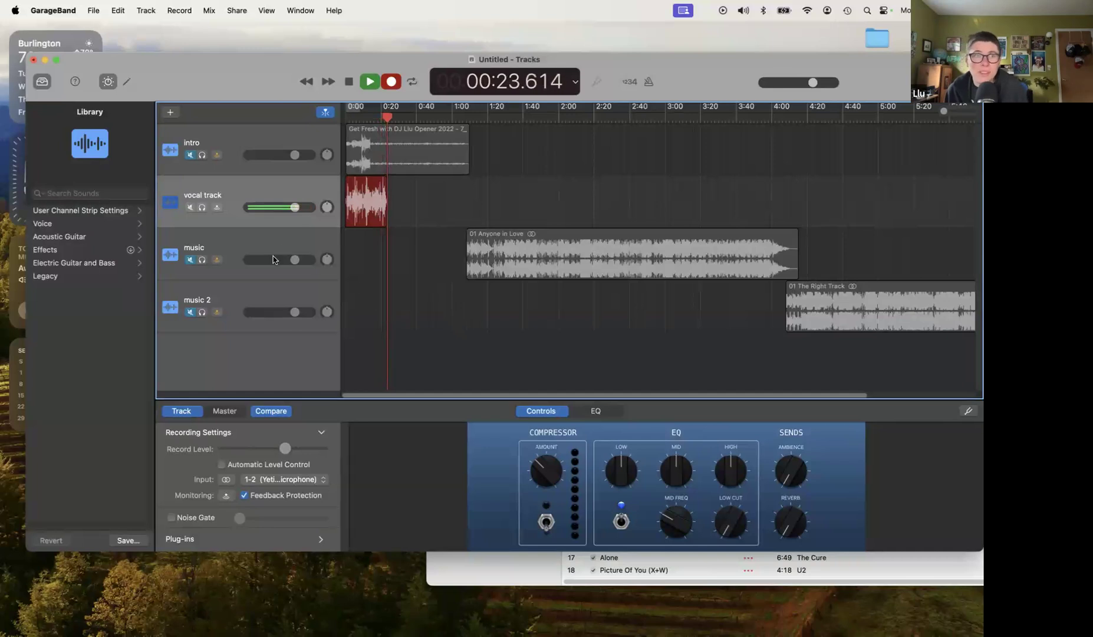
left_click(392, 82)
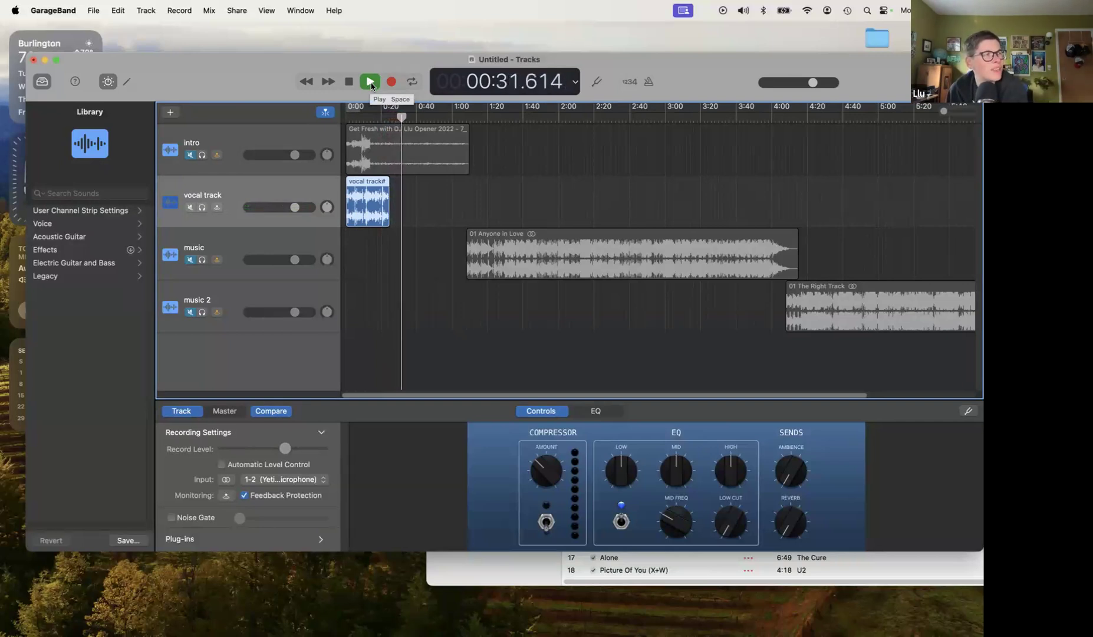
left_click(370, 82)
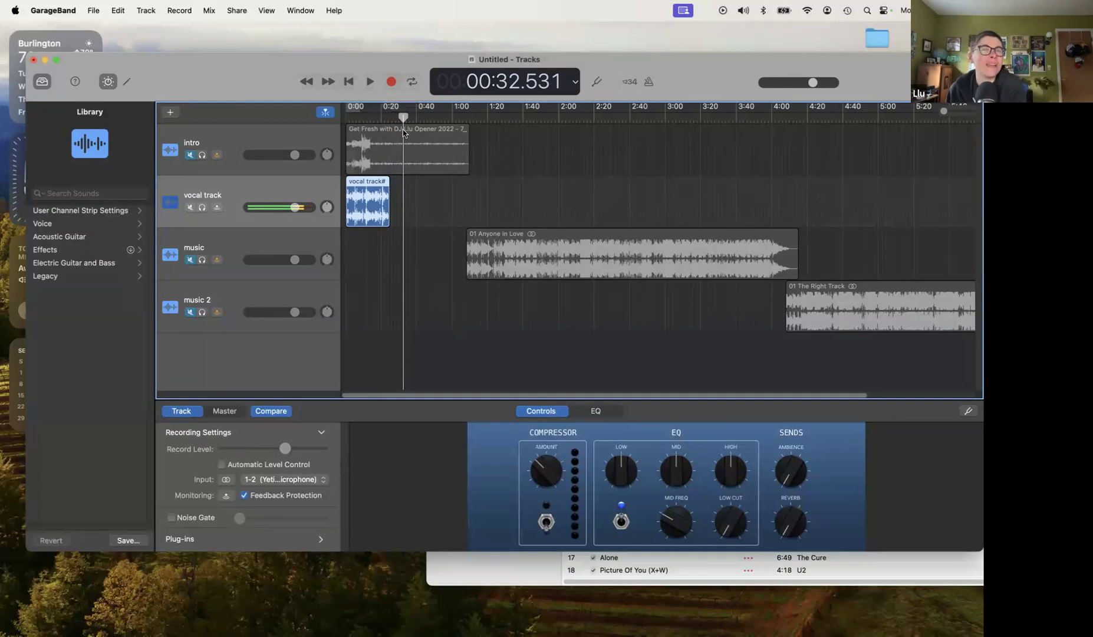
- Play the voice recording from about 0:05 to 0:08, and return the playhead to 0:00
left_click(355, 117)
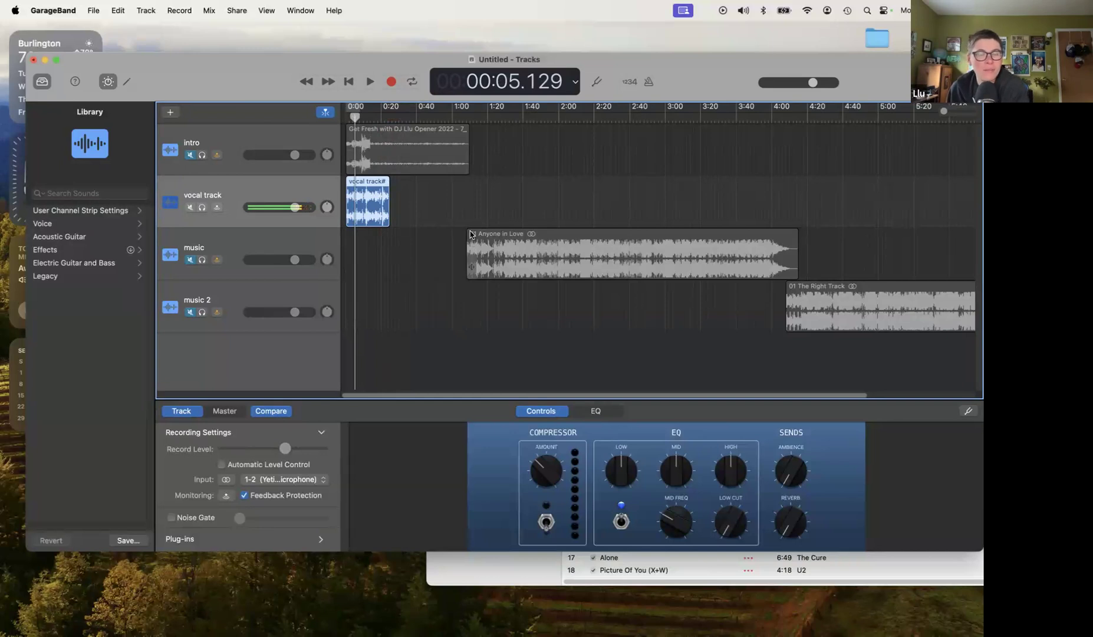
key("space")
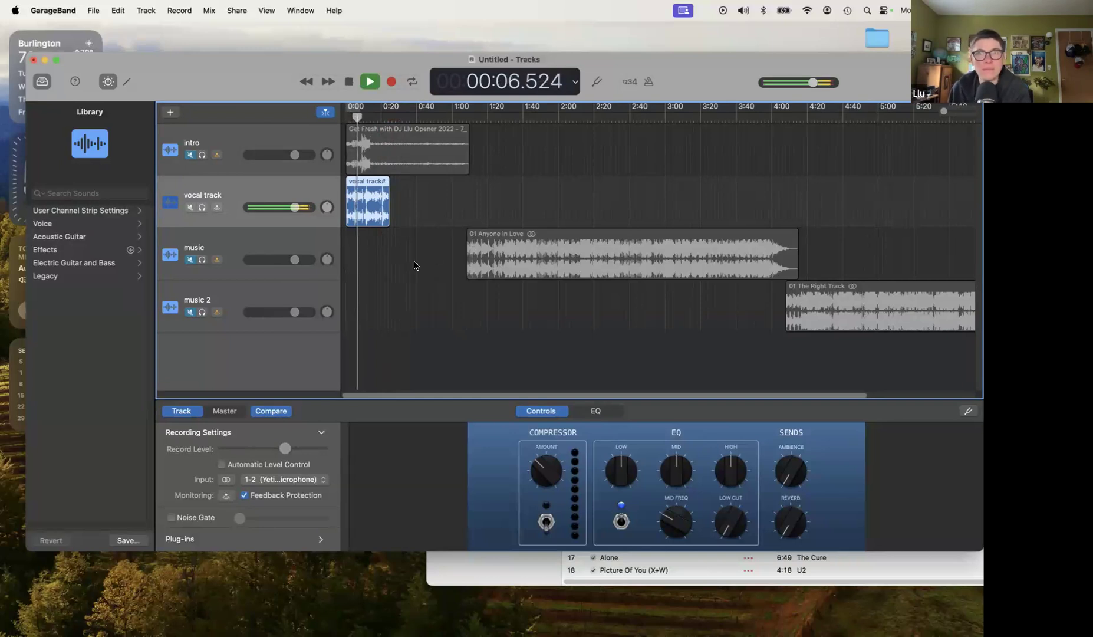
key("space")
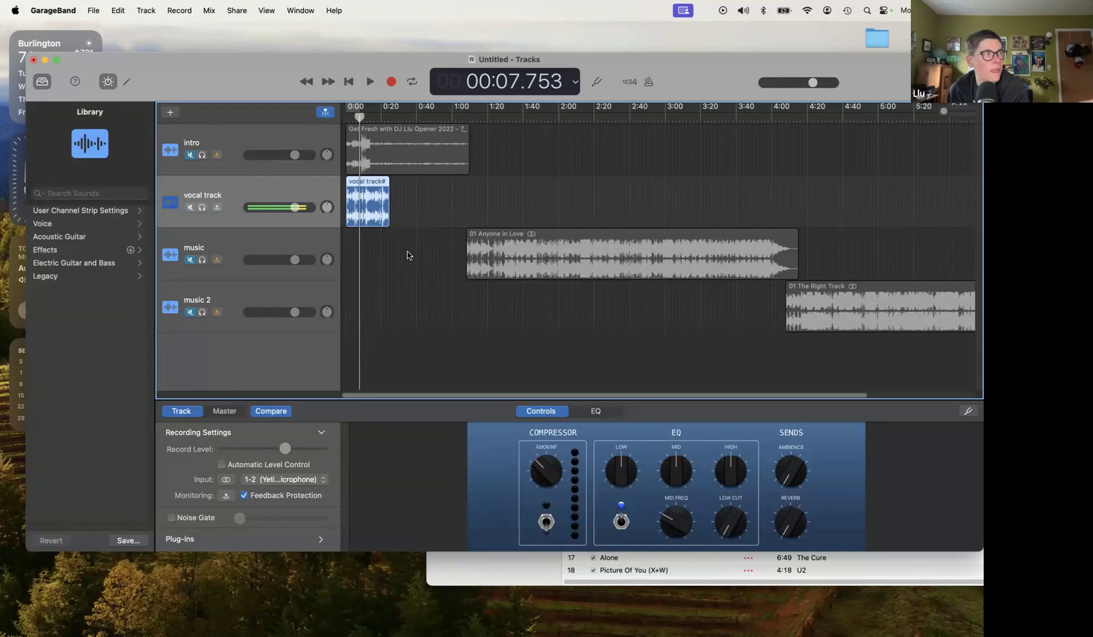
left_click_drag(356, 116, 346, 115)
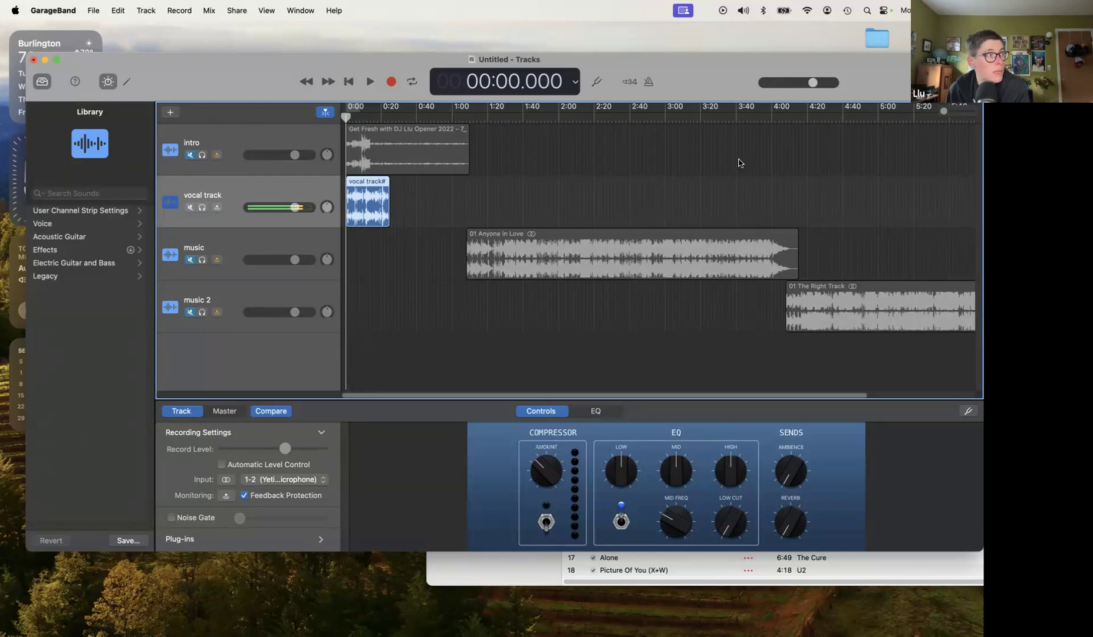
- Play the voice recording from about 0:00.9 and stop the playhead at about 0:03.6
left_click_drag(945, 112, 955, 116)
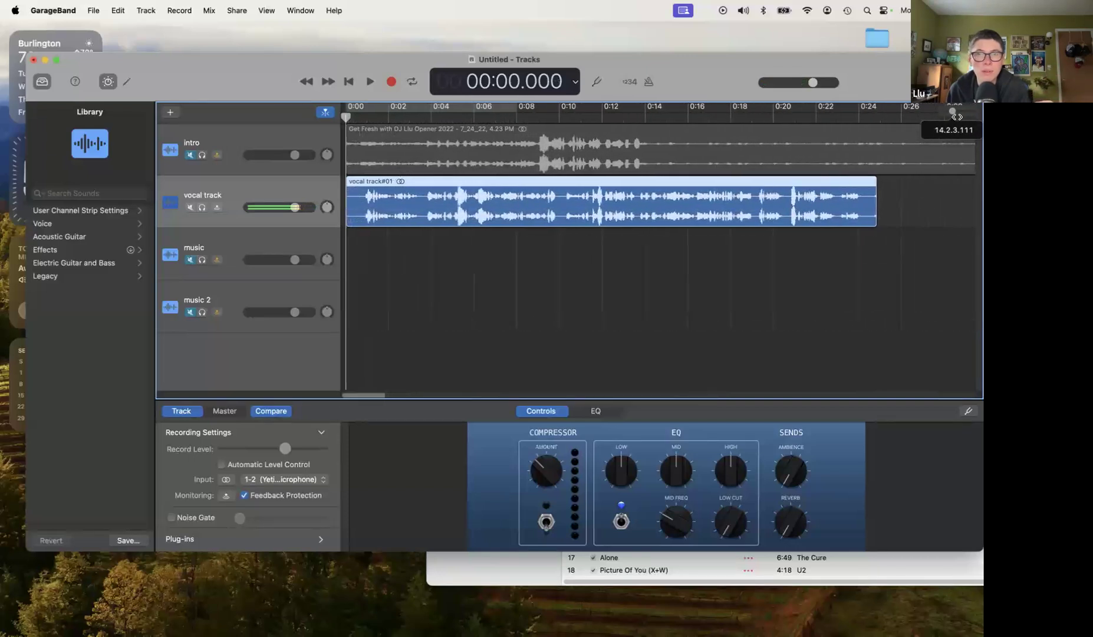
left_click(364, 118)
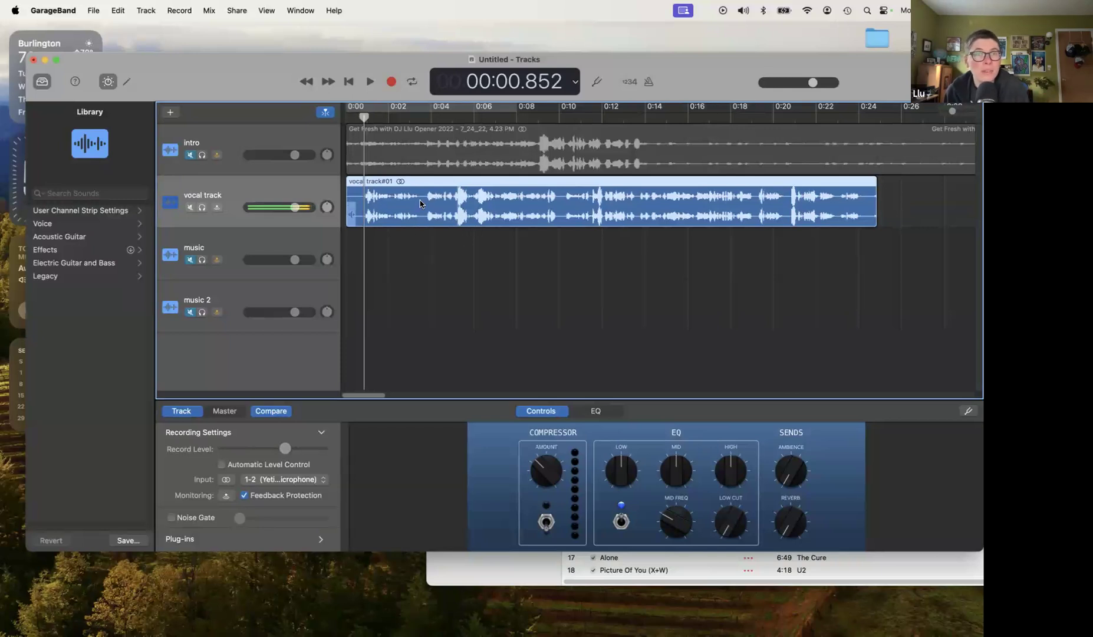
key("space")
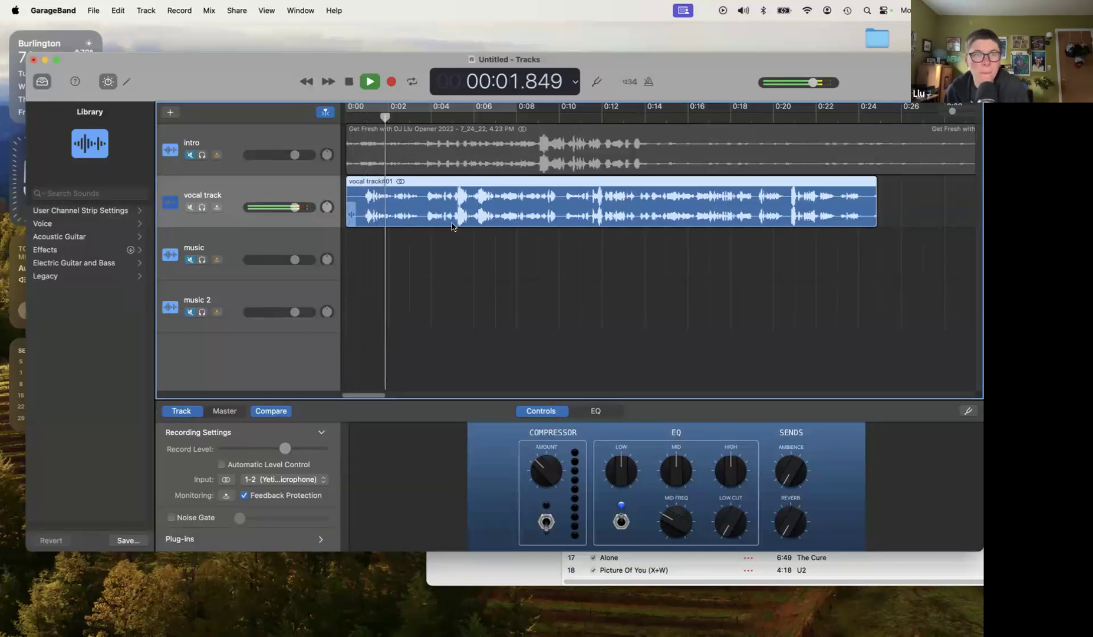
key("space")
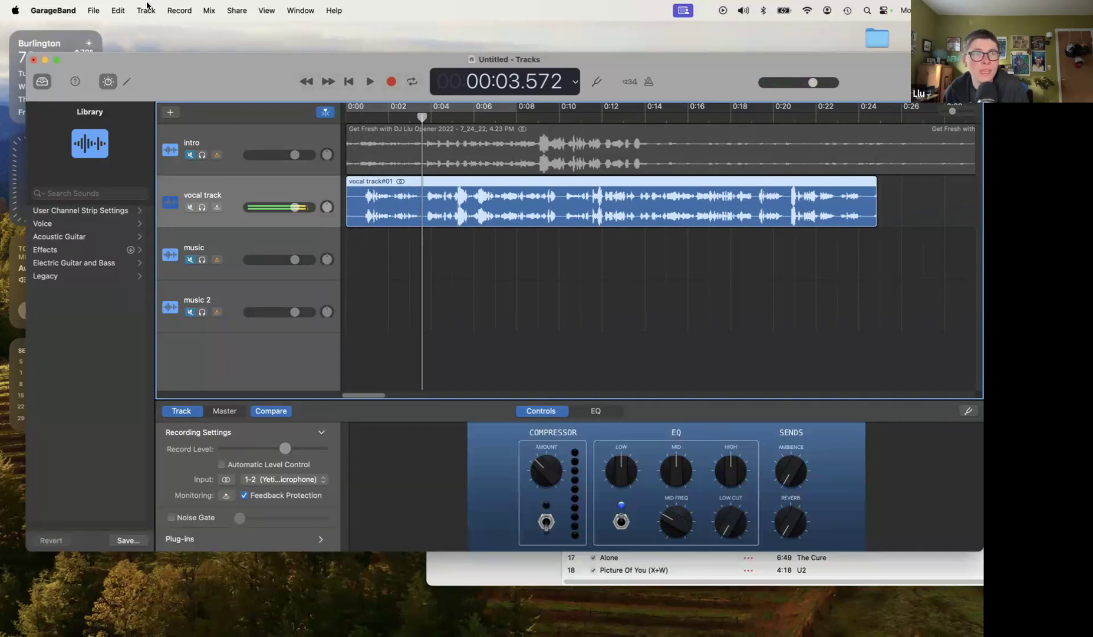
- Split the voice recording on the vocal track at the playhead, at about 0:03.6
left_click(119, 9)
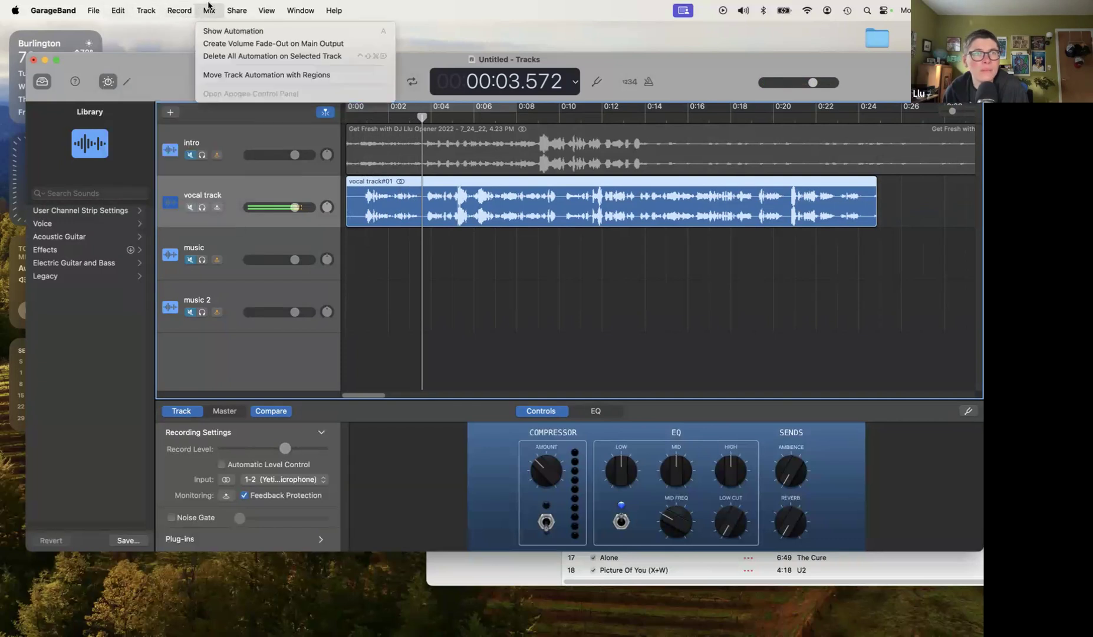
mouse_move(233, 8)
mouse_move(150, 7)
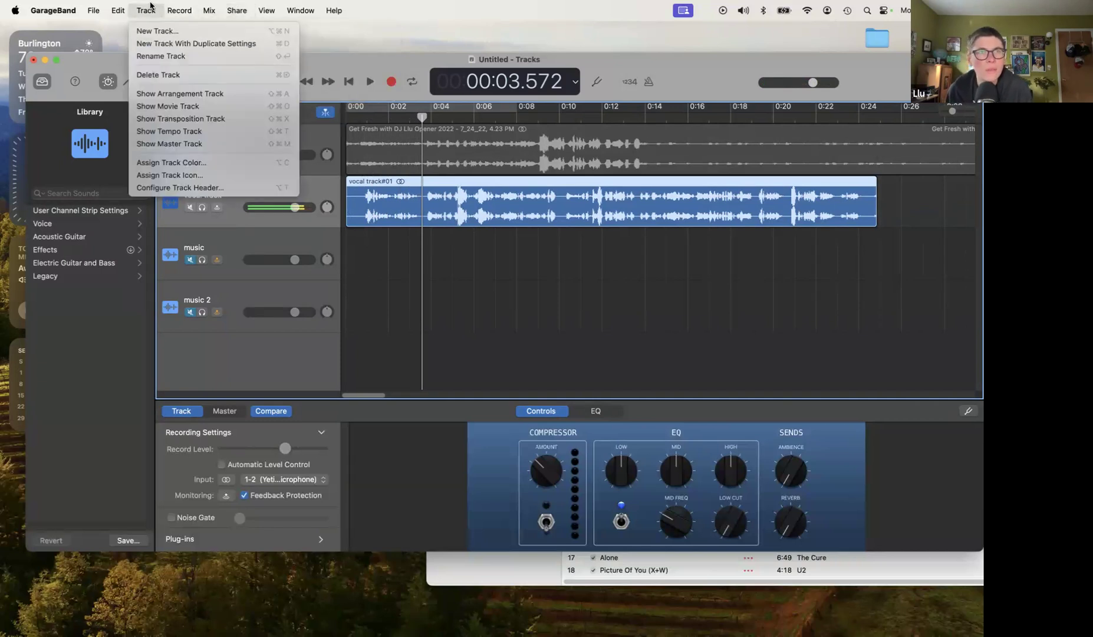
left_click(148, 8)
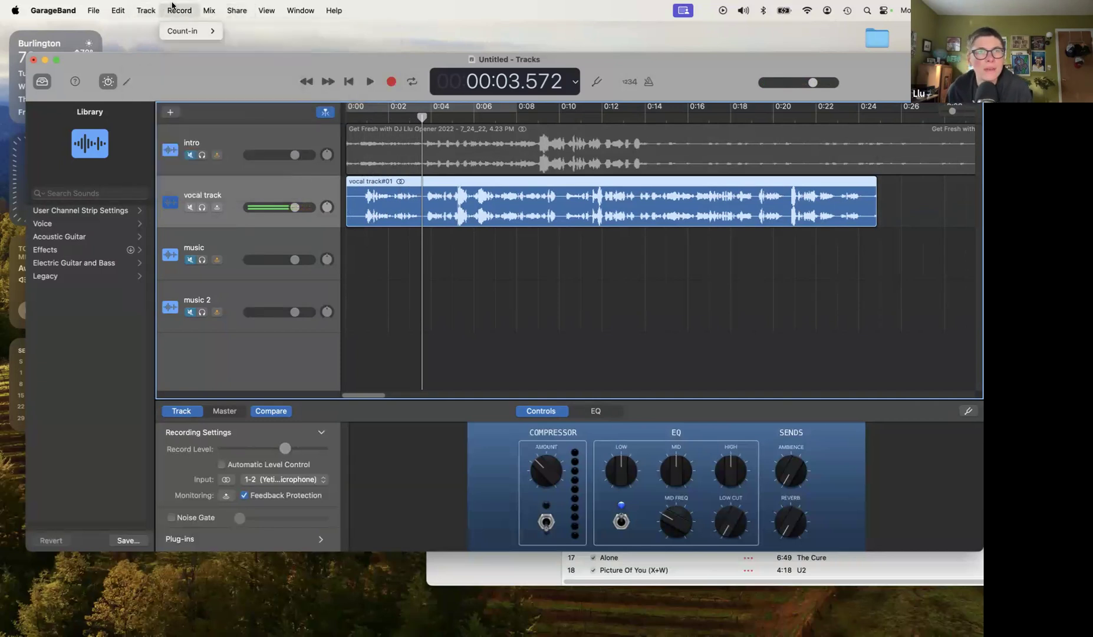
left_click(209, 9)
mouse_move(235, 7)
mouse_move(117, 7)
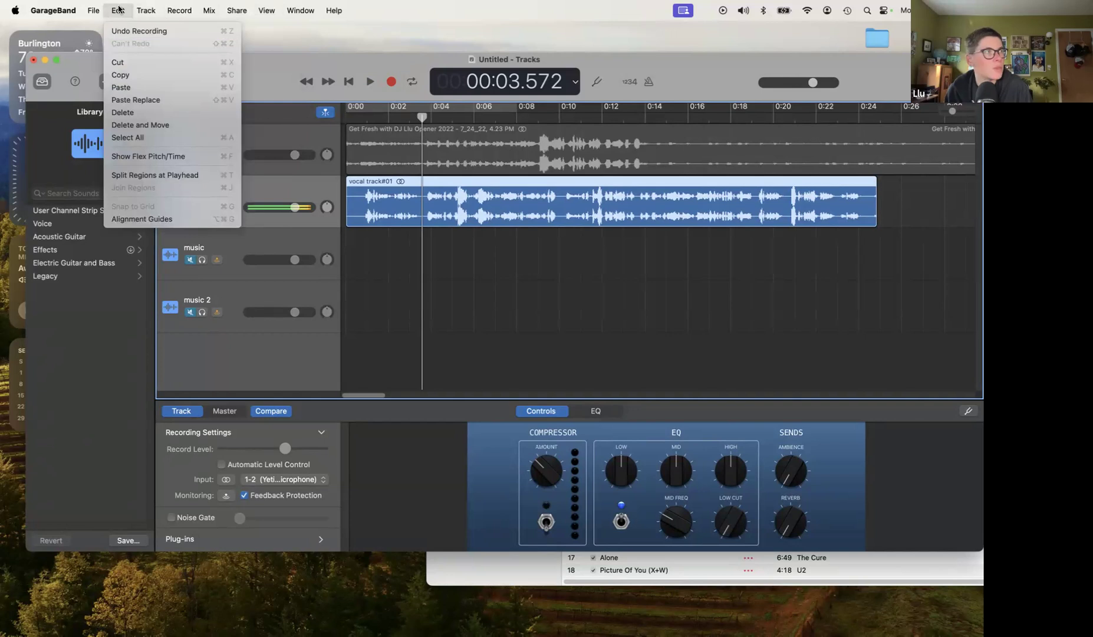
left_click(163, 175)
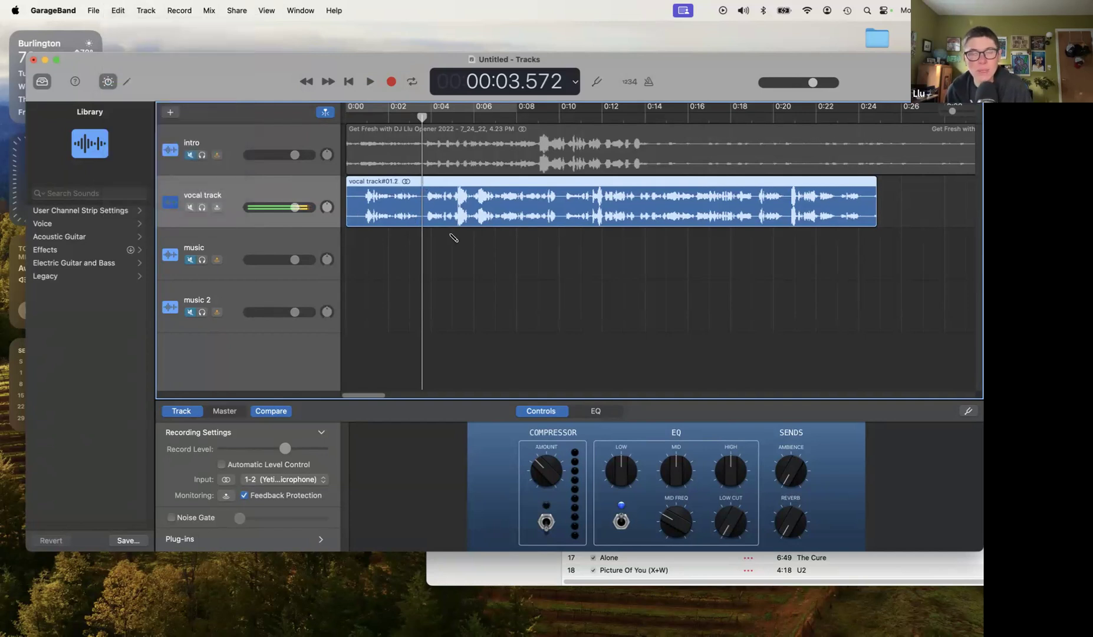
- Split the voice recording at about 0:03.6 and again at about 0:10.0, and delete the piece before the first cut
key("super+t")
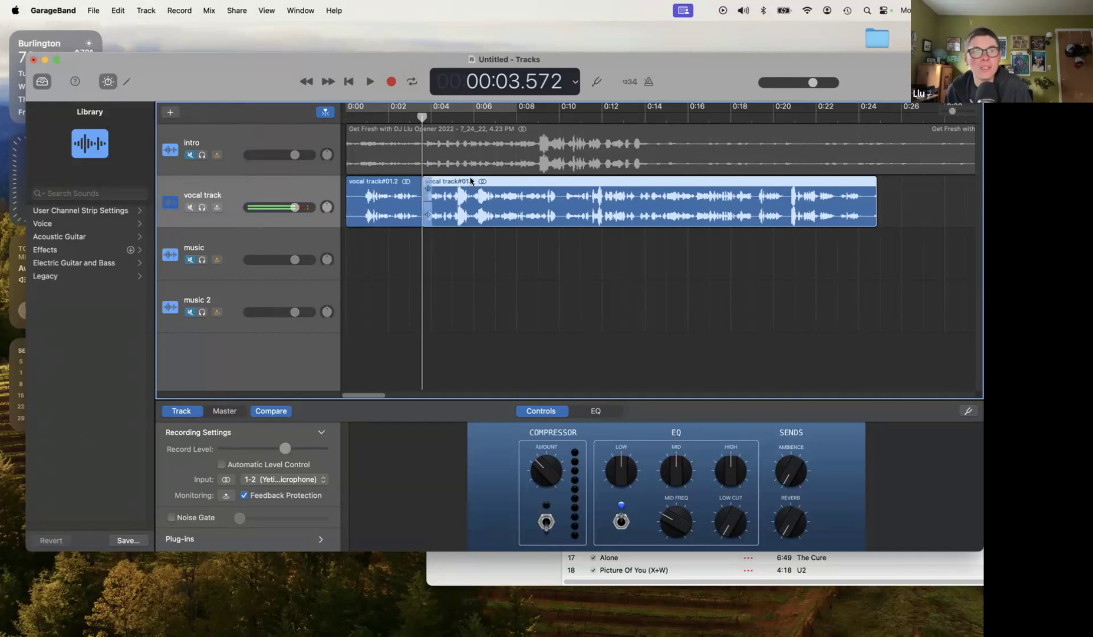
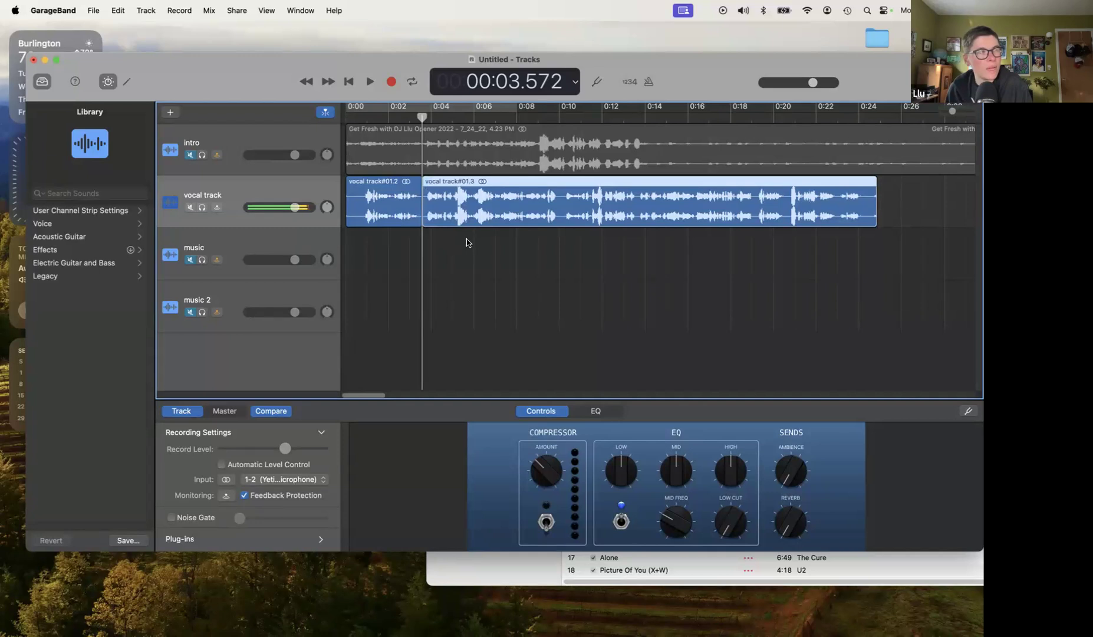
left_click_drag(422, 141, 559, 137)
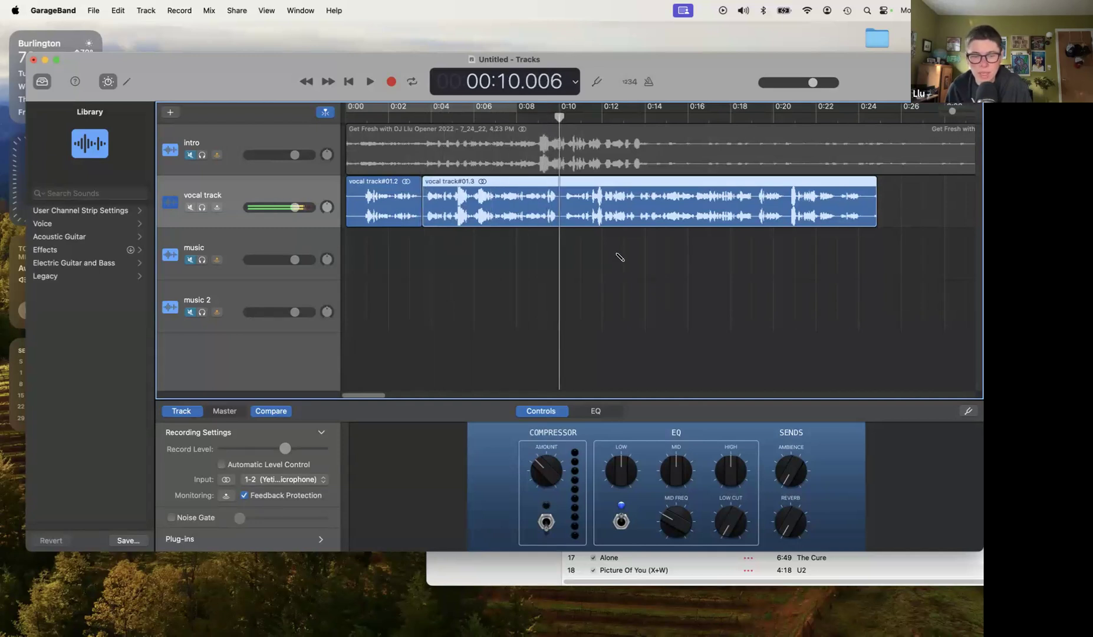
key("super+t")
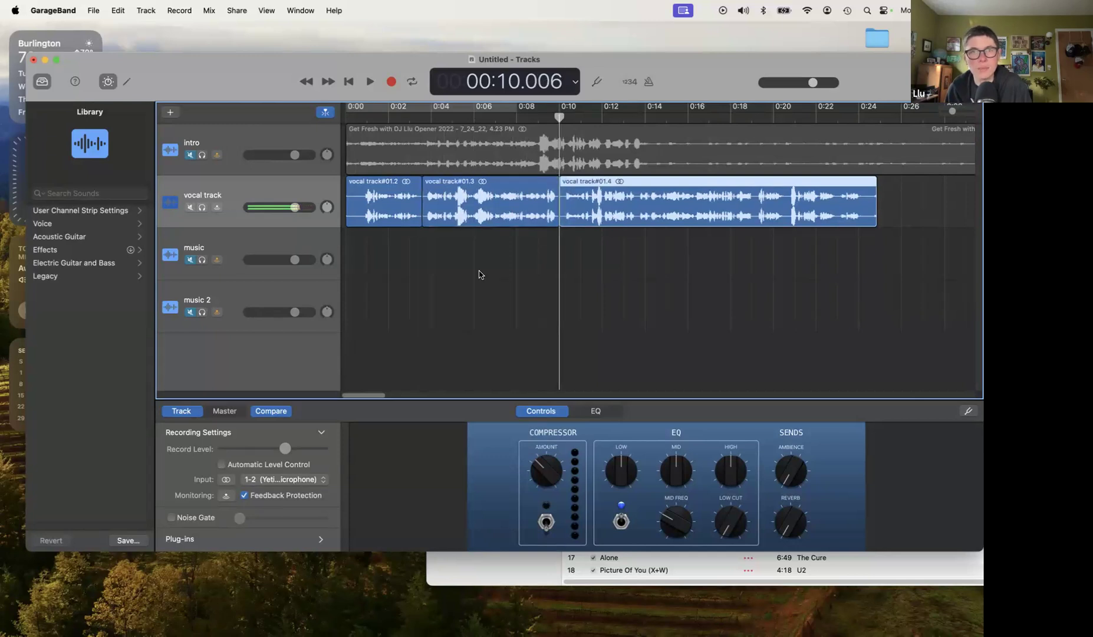
left_click(368, 196)
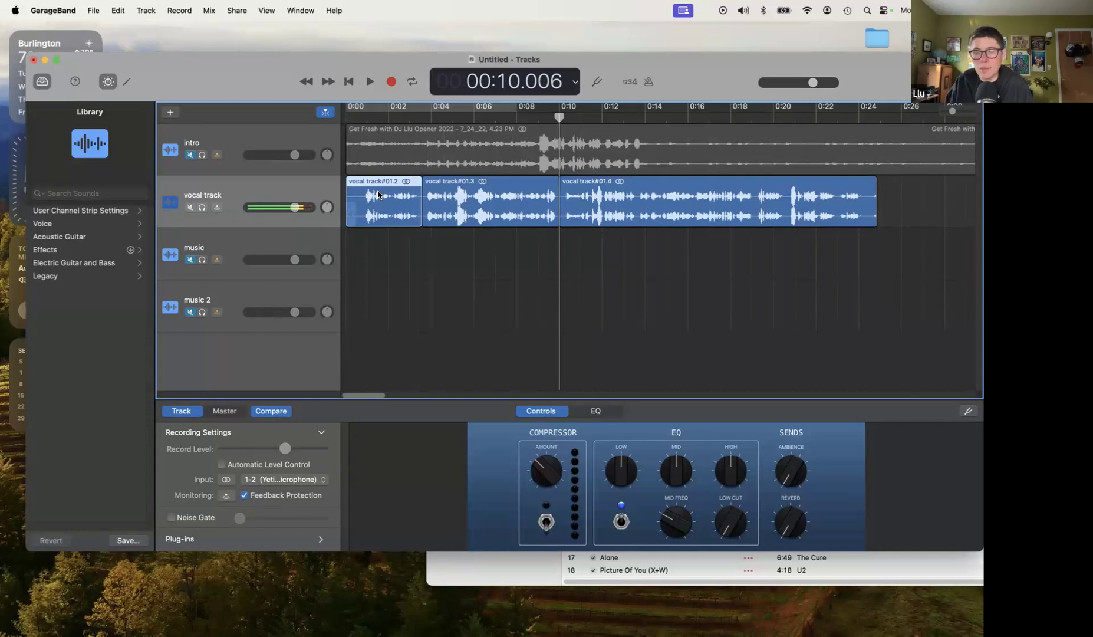
key("Delete")
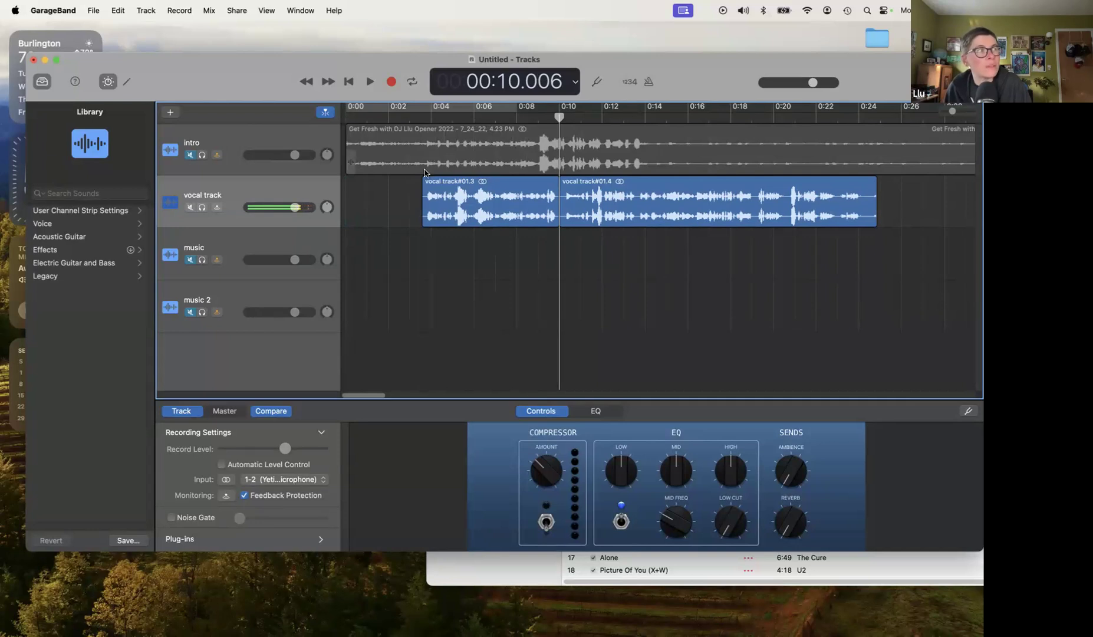
- Play the middle voice piece to about 0:10.0, and delete the voice piece that follows it
left_click(428, 116)
key("space")
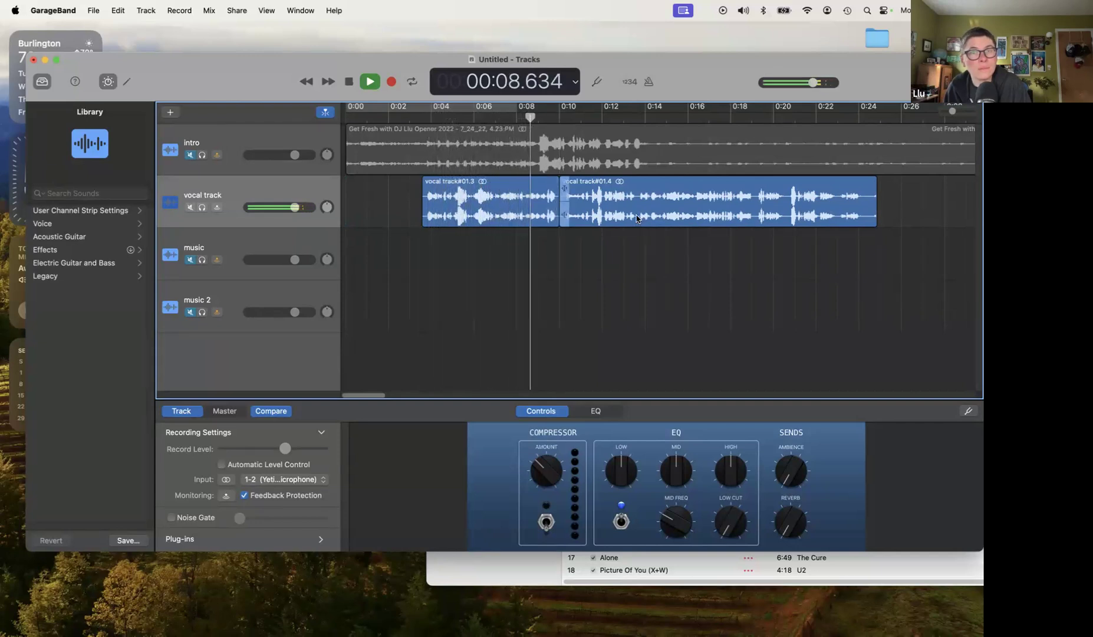
key("space")
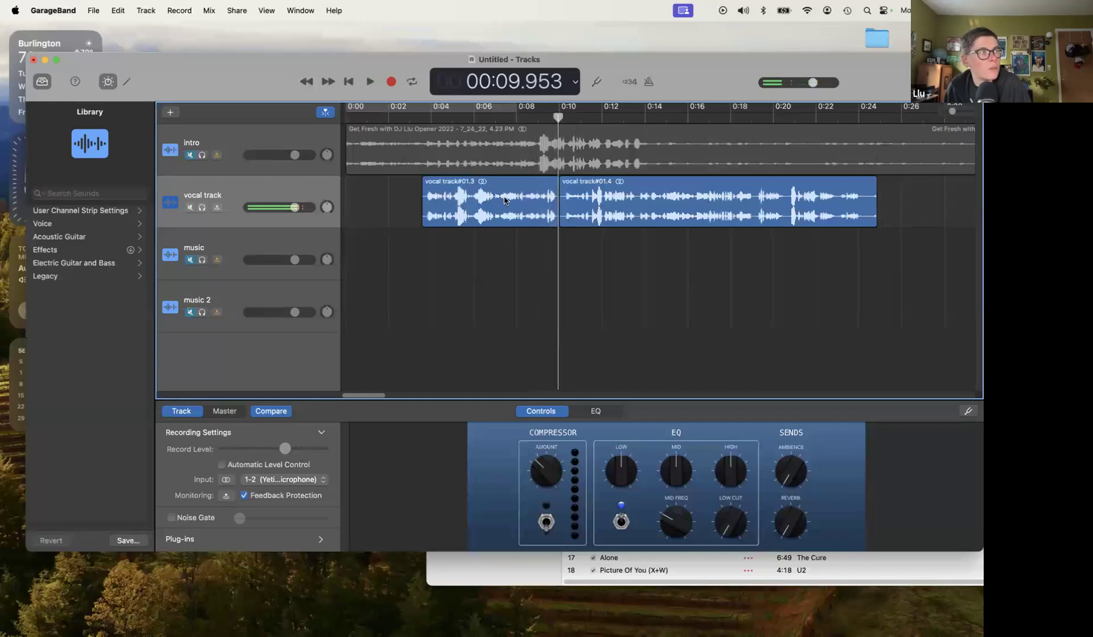
left_click(617, 186)
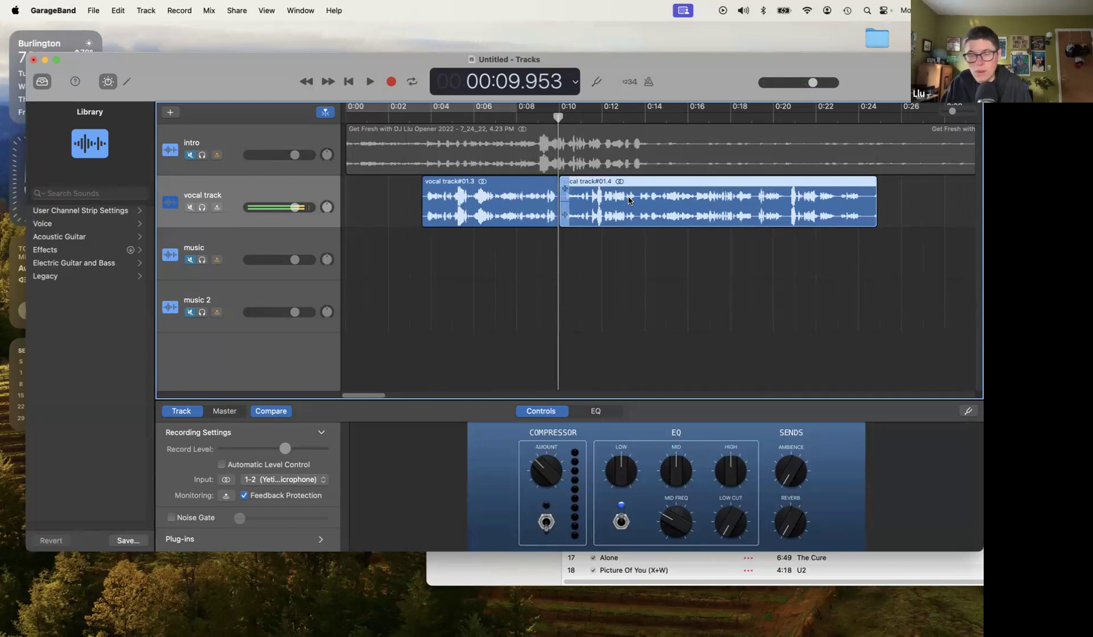
key("Delete")
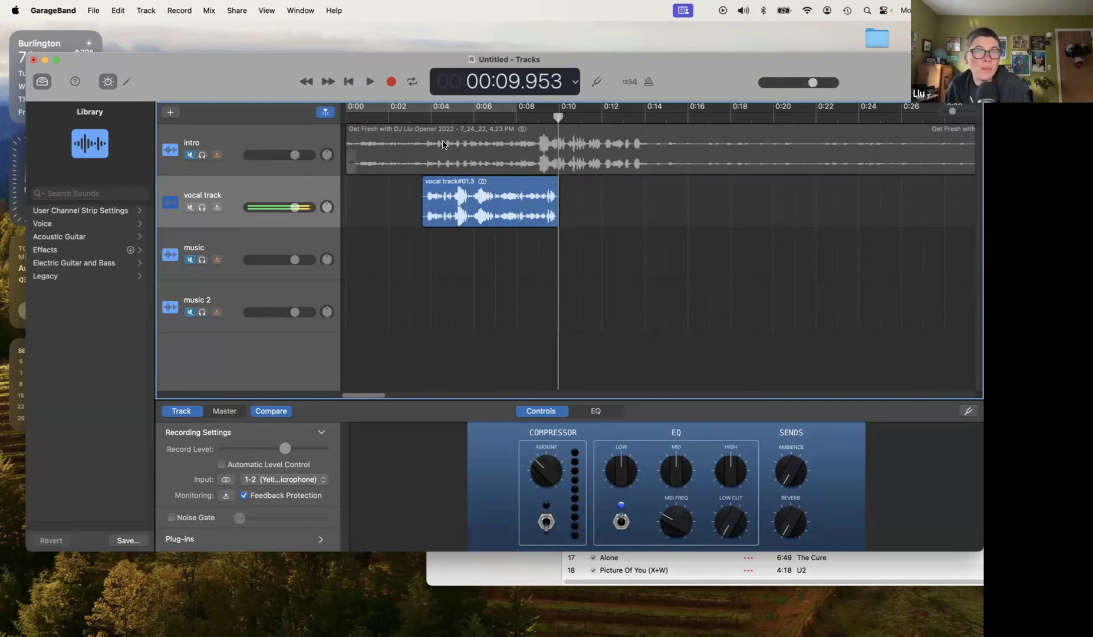
- Unmute the intro track and move the remaining voice clip to start at about 0:14 on the vocal track
left_click(417, 147)
left_click_drag(951, 114, 949, 111)
left_click(190, 156)
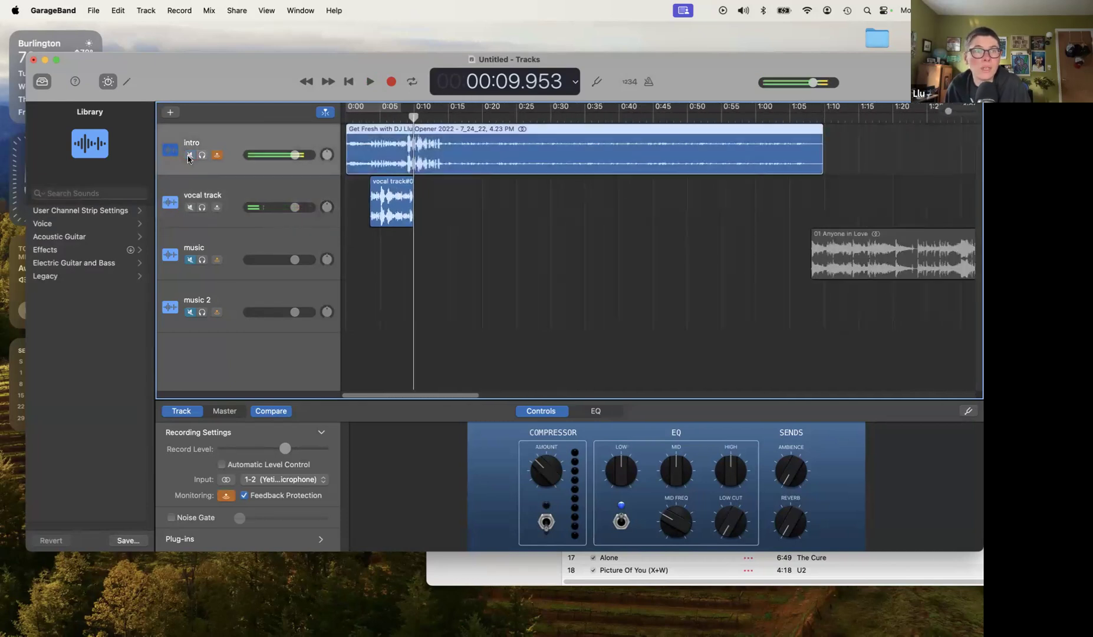
left_click(471, 288)
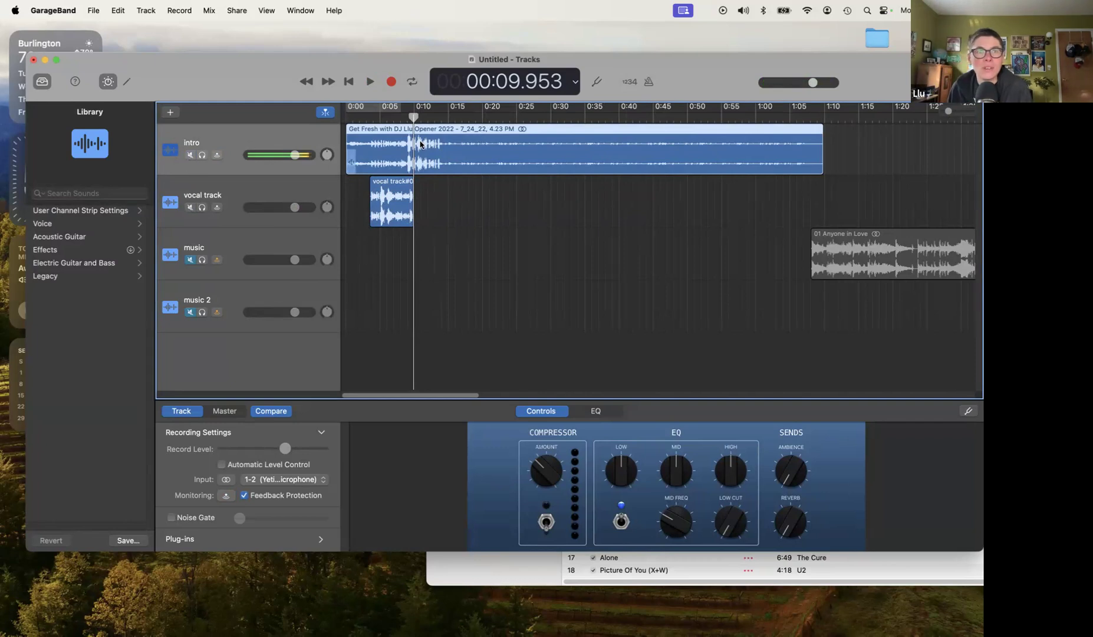
left_click_drag(385, 183, 457, 191)
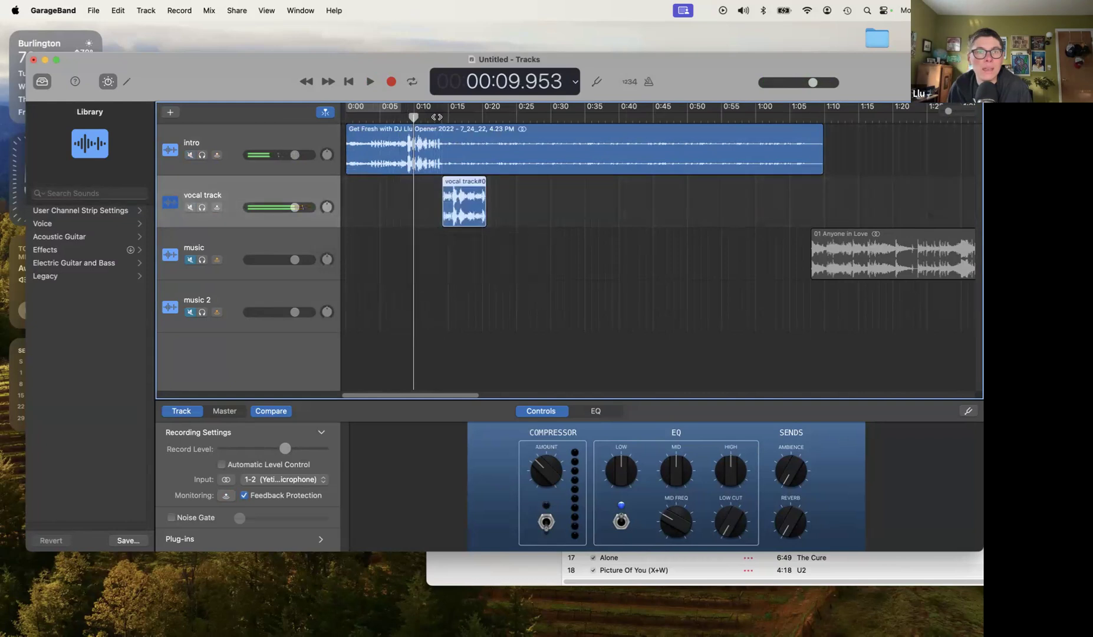
- Play the opener together with the voice clip from about 0:12 until after the voice break, and stop playback
left_click(429, 118)
left_click(436, 117)
left_click(429, 116)
key("space")
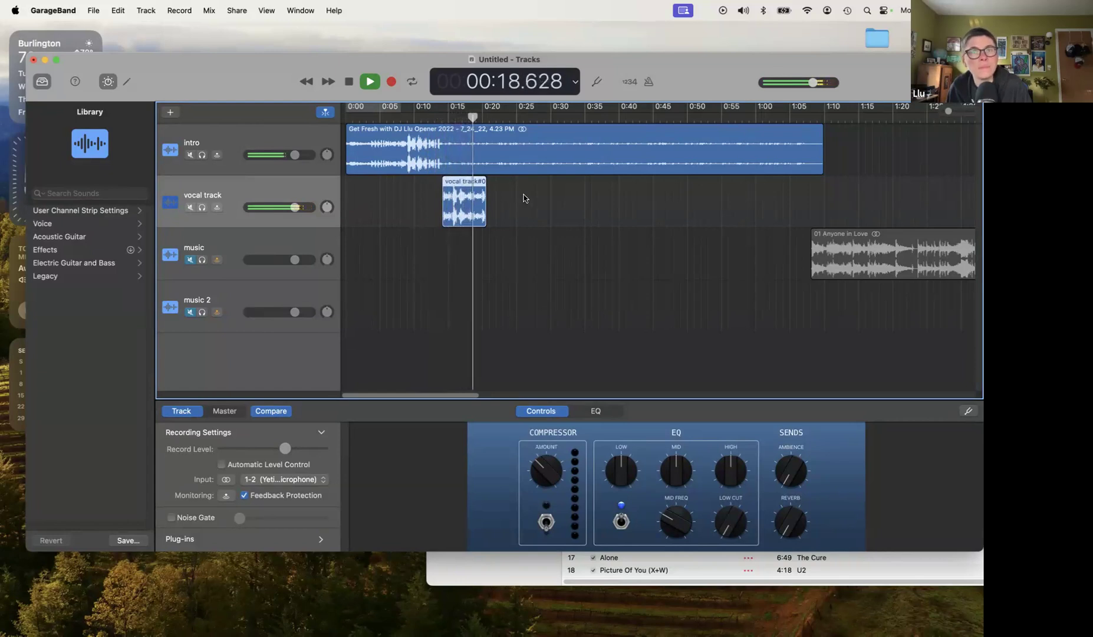
key("space")
- Split the opener on the intro track at about 0:21.4, just past the voice clip, and delete the rest of it
left_click(492, 117)
left_click(502, 149)
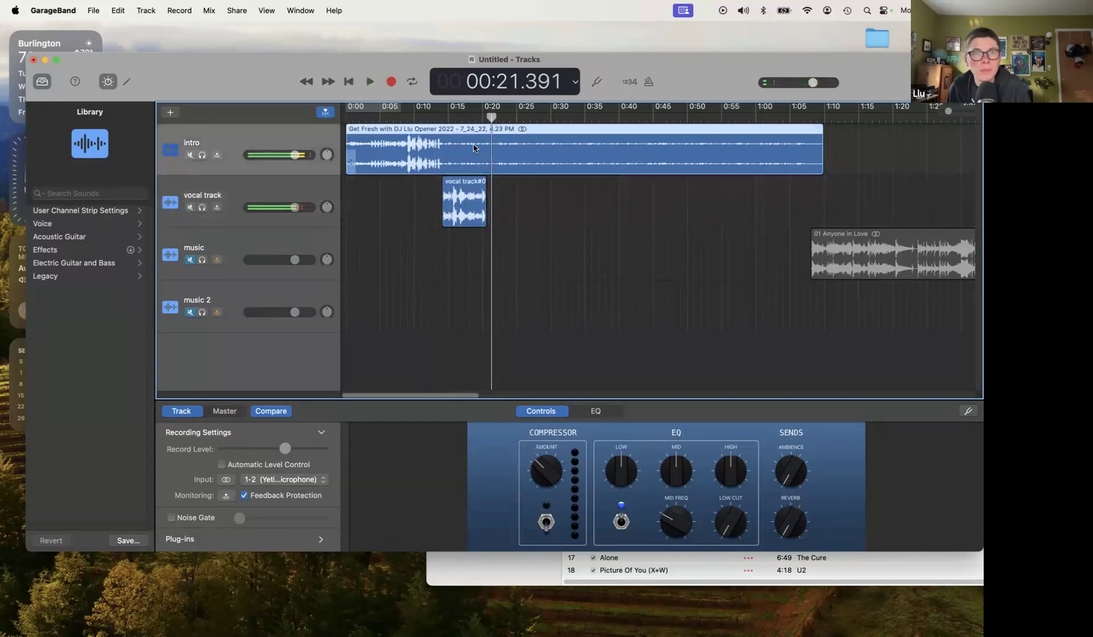
key("super+t")
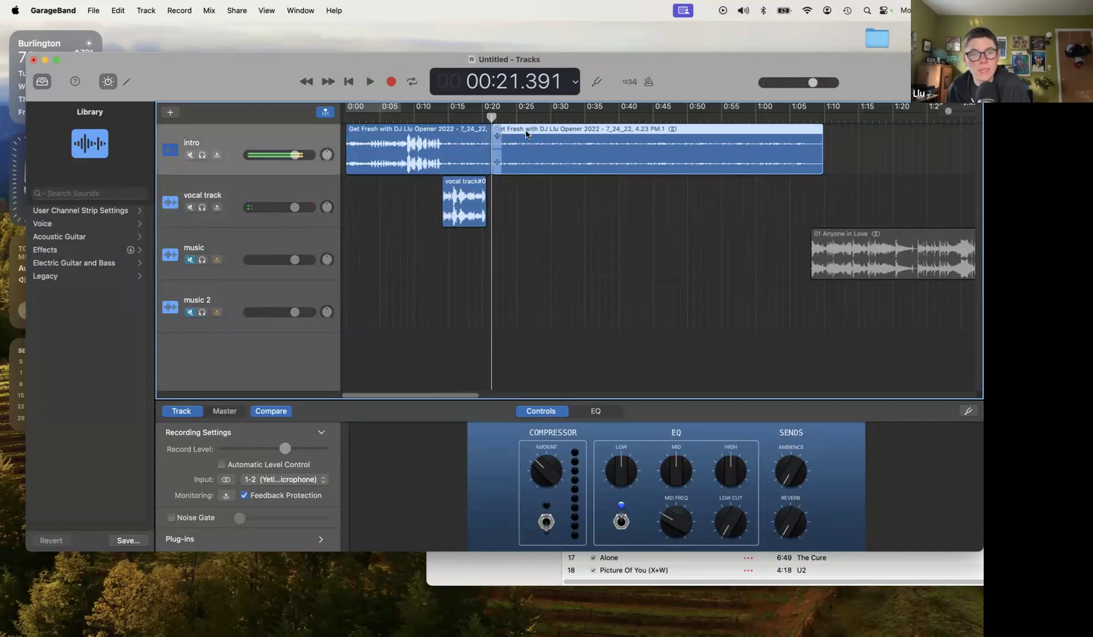
key("Delete")
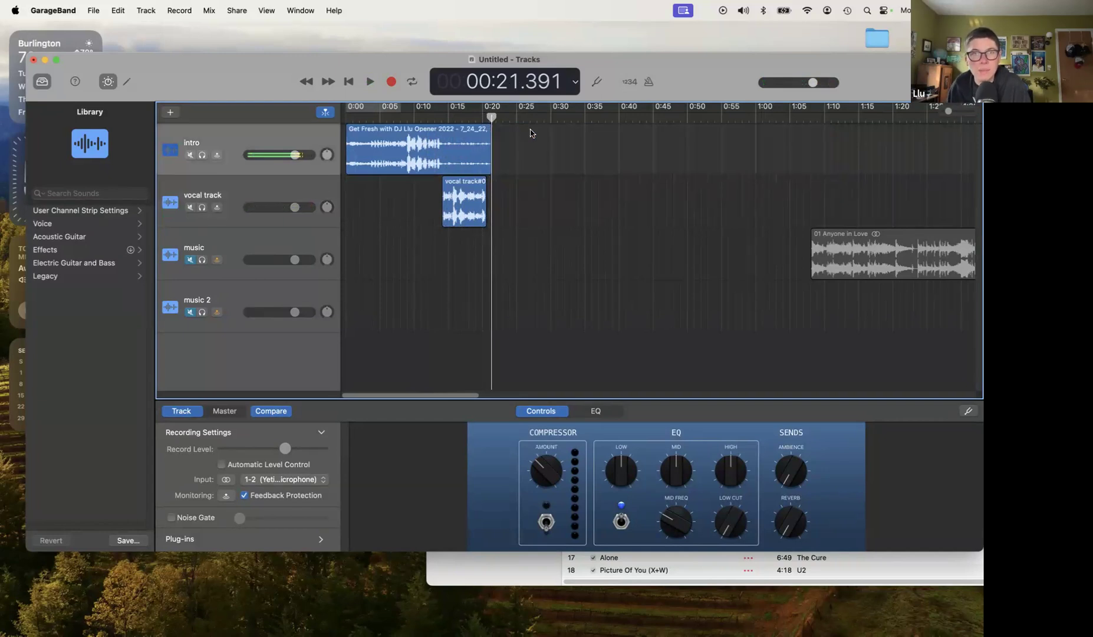
- Move the songs and promo together earlier so that "Anyone in Love" starts at about 0:21, right after the voice clip
left_click_drag(945, 113, 930, 112)
left_click_drag(566, 139, 968, 330)
left_click_drag(580, 234, 511, 235)
left_click_drag(929, 113, 951, 111)
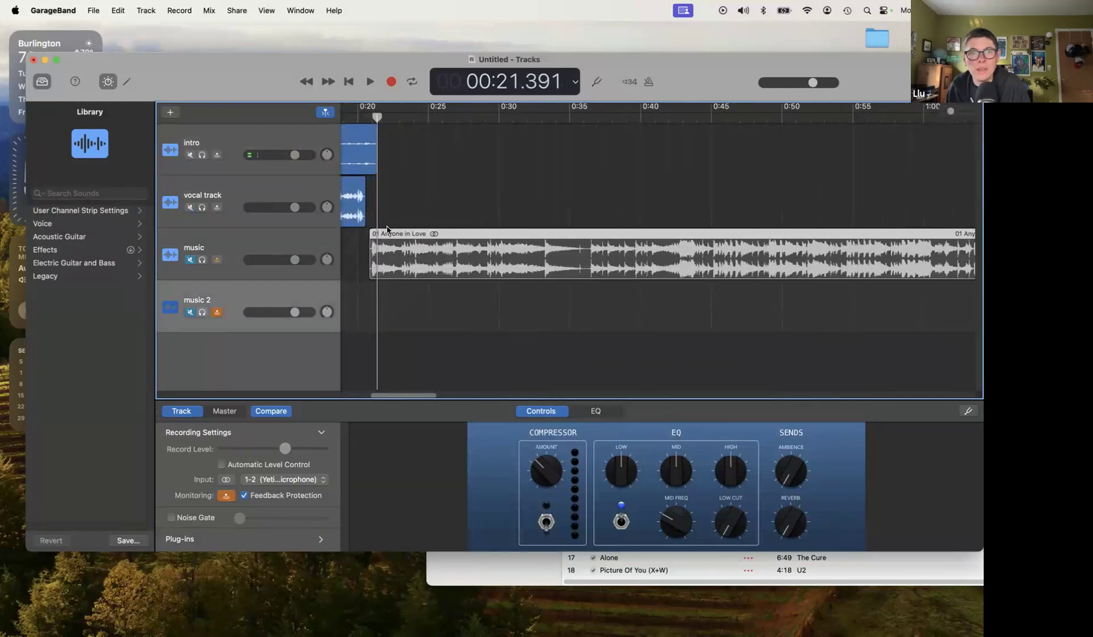
left_click(365, 119)
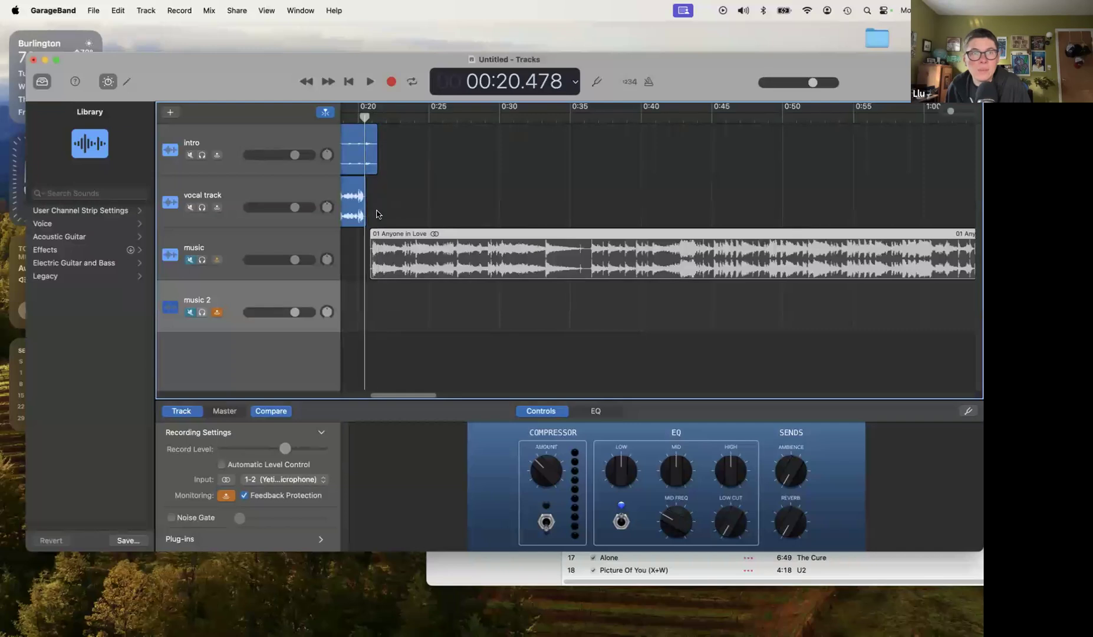
left_click_drag(447, 236, 431, 255)
left_click(392, 211)
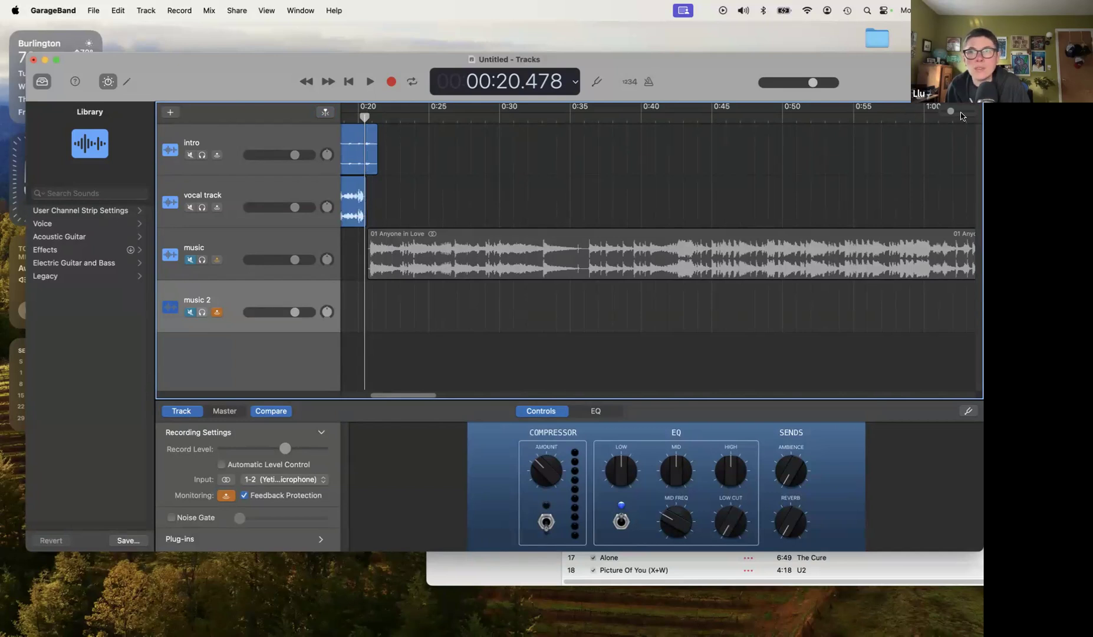
- Place the playhead at about 0:18.6 and create a volume fade-out on the main output
left_click_drag(952, 113, 948, 112)
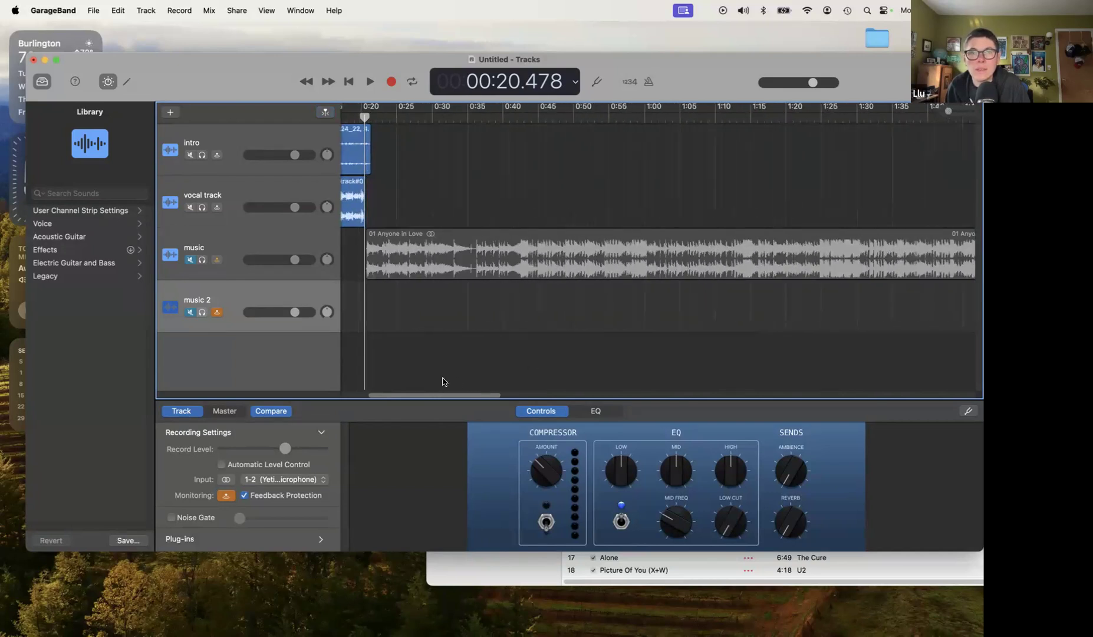
left_click_drag(438, 396, 412, 395)
left_click(476, 116)
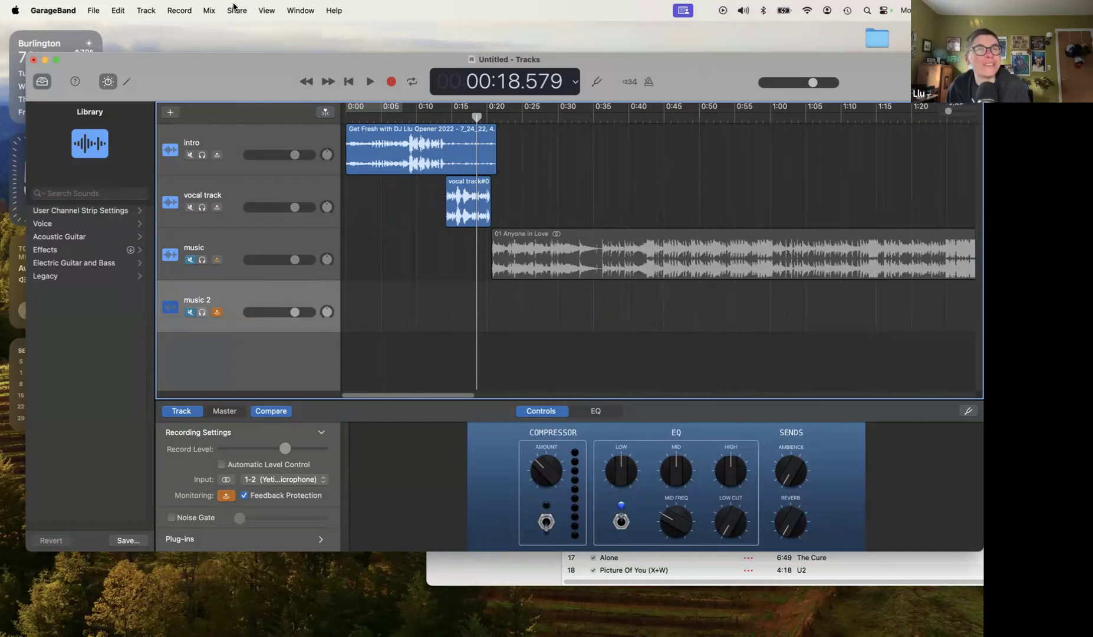
left_click(203, 7)
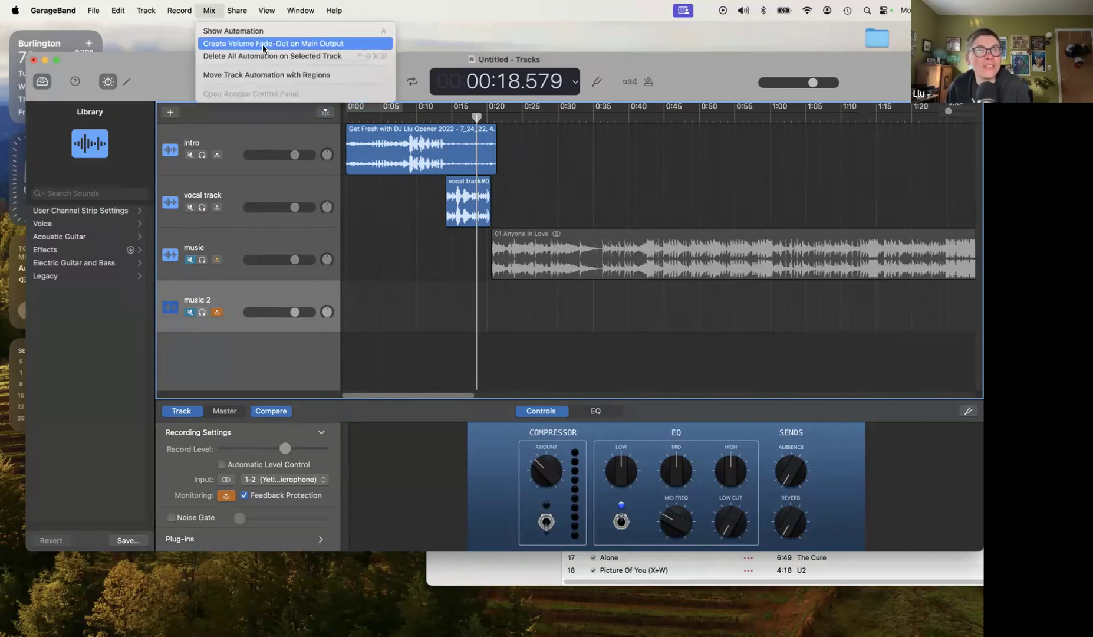
left_click(325, 47)
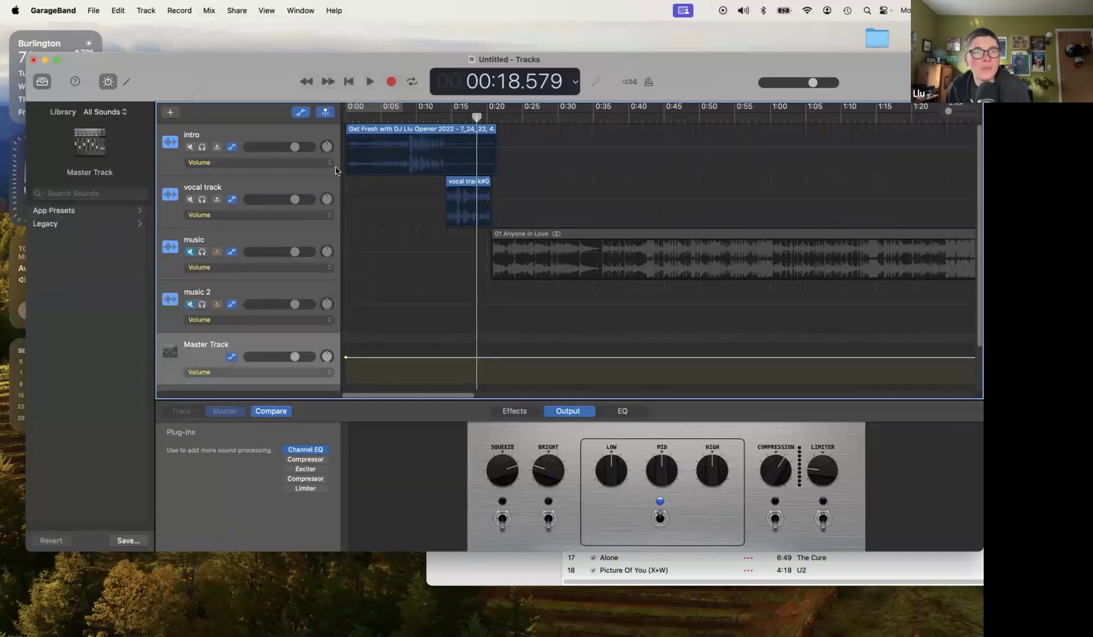
- Activate the volume automation lines on the intro, vocal and music tracks
left_click(364, 150)
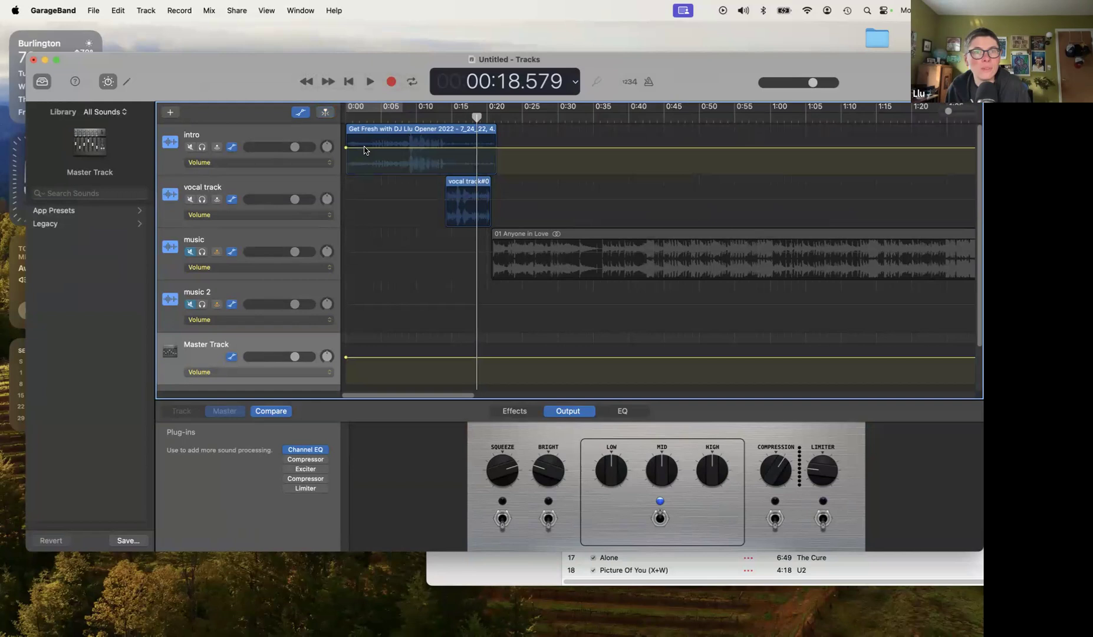
left_click(387, 205)
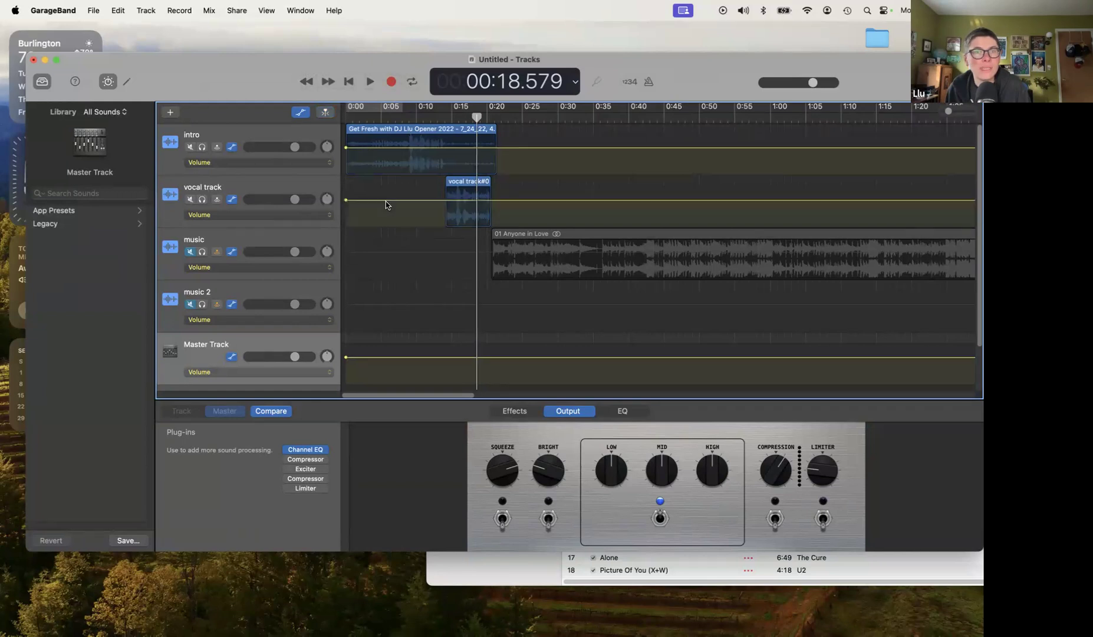
left_click(366, 256)
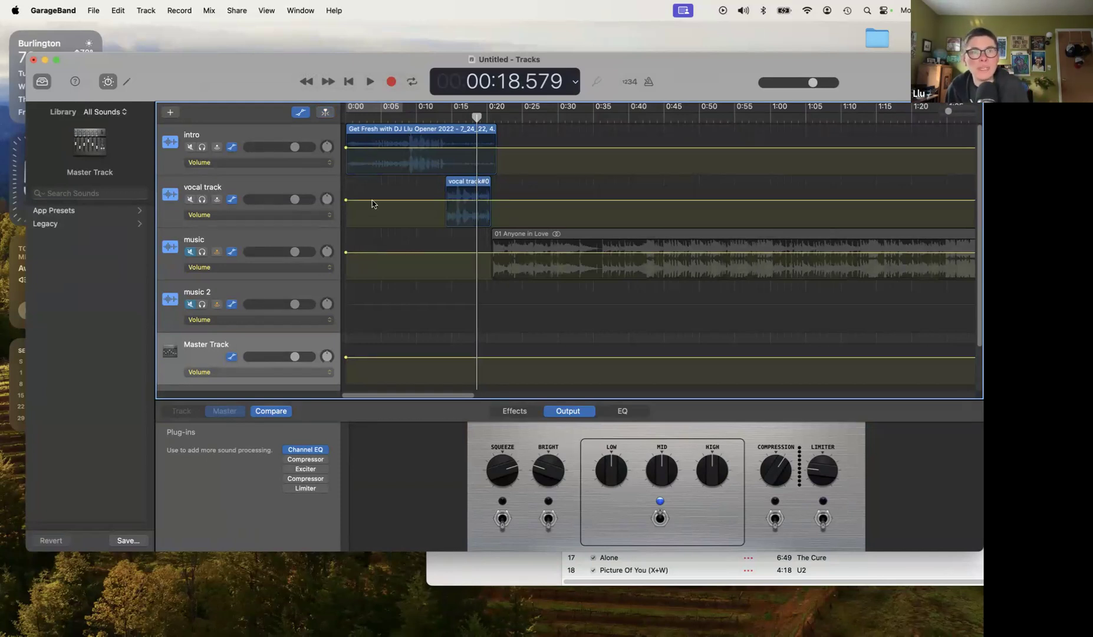
mouse_move(371, 201)
left_mouse_down()
mouse_move(369, 220)
mouse_move(370, 180)
mouse_move(370, 203)
left_mouse_up()
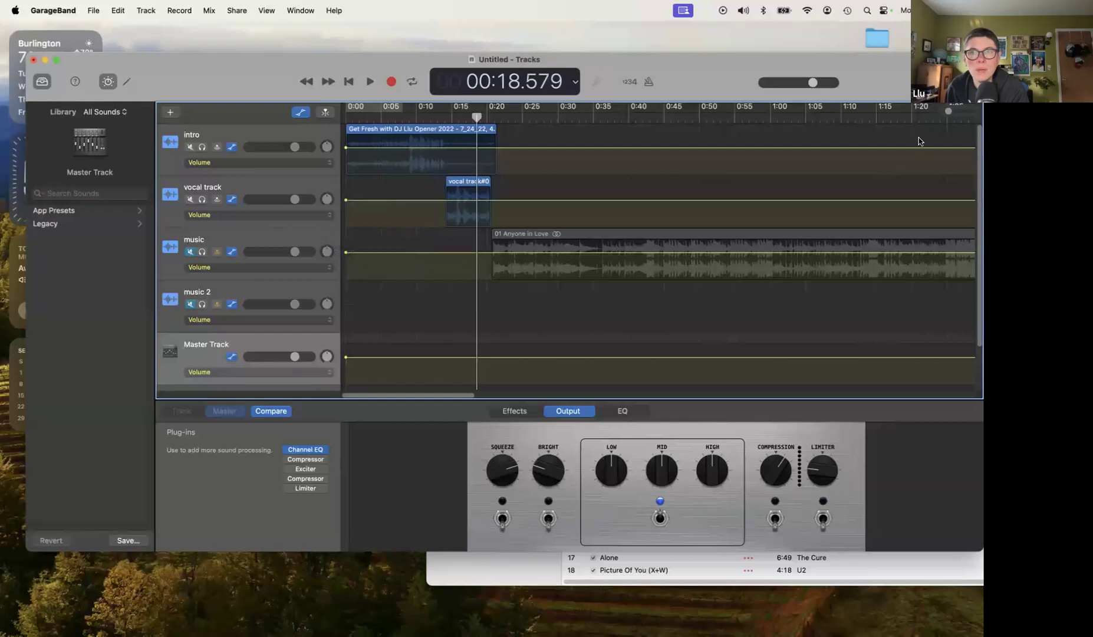
- Shorten the Master Track's volume fade-out by moving its starting point close to the end of the Fall Fundrive promo
left_click_drag(946, 112, 943, 111)
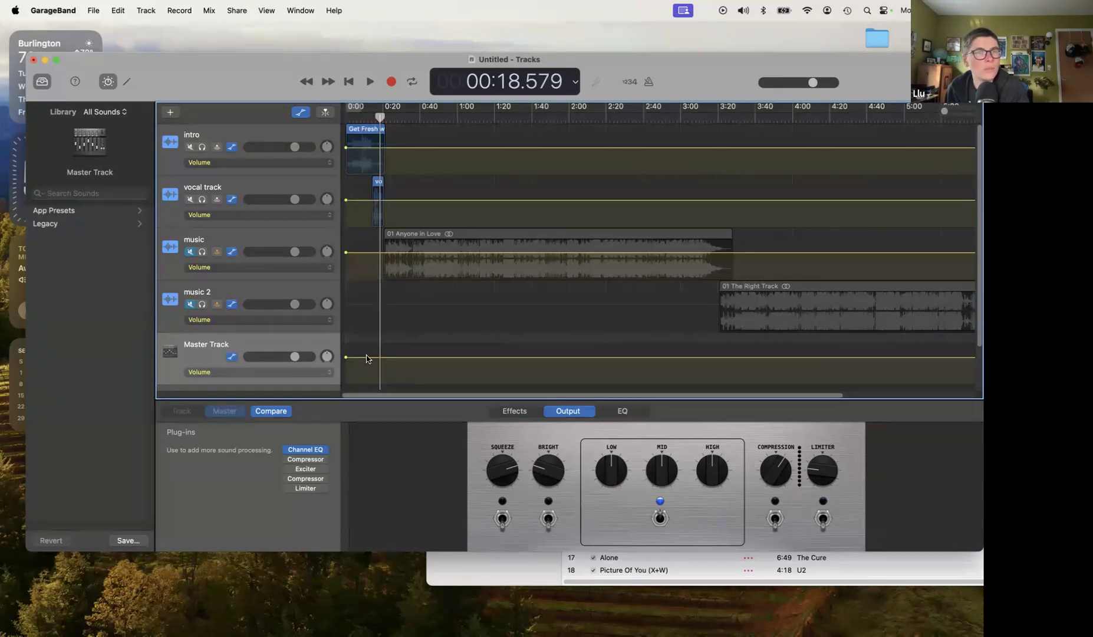
left_click_drag(781, 401, 894, 401)
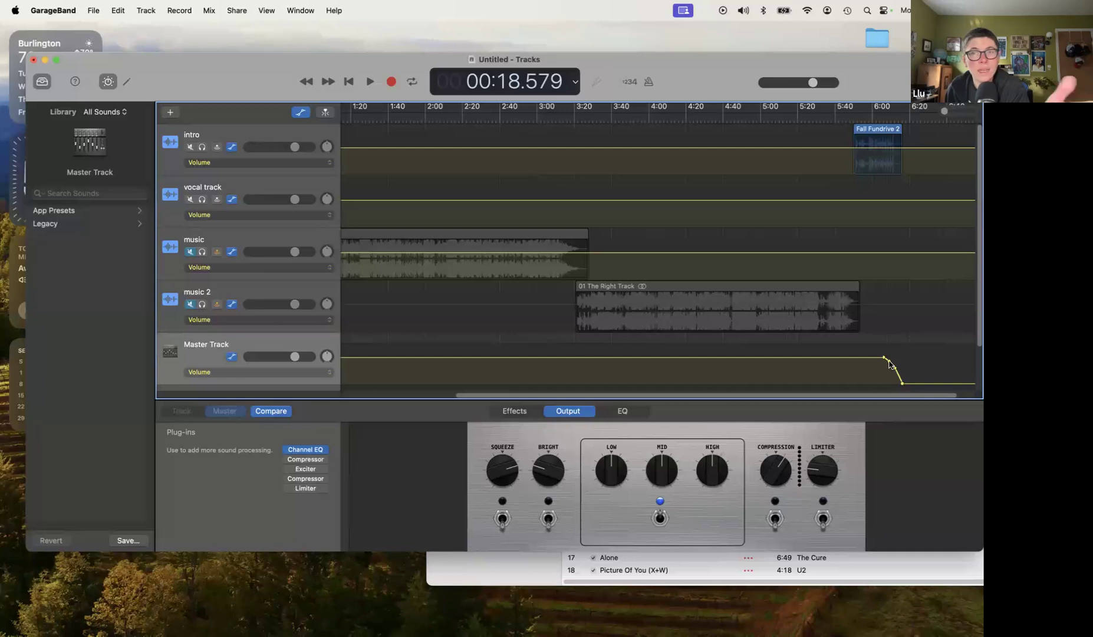
left_click_drag(884, 358, 897, 358)
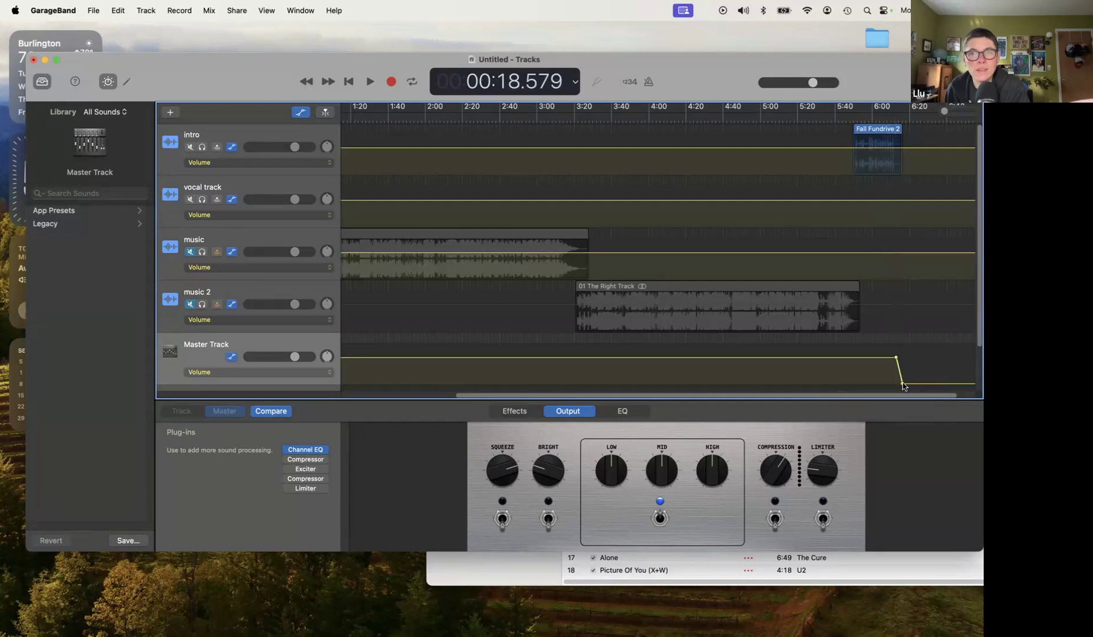
left_click(902, 383)
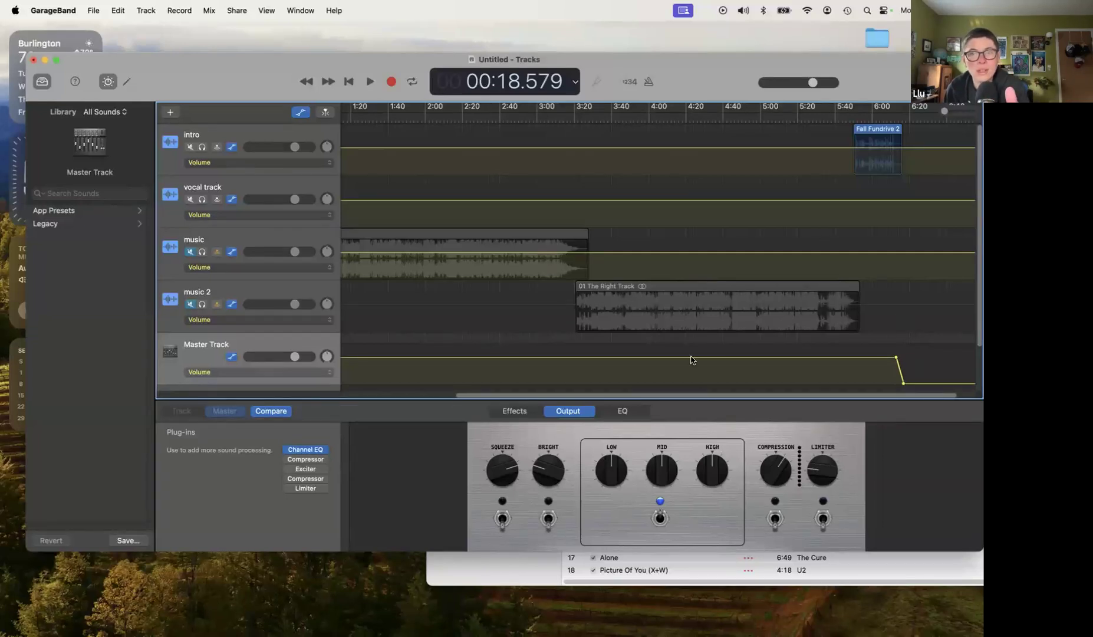
- Add a volume fade-out at the end of the intro track's opener, falling to silence from about 0:19.9 to 0:21
left_click_drag(565, 395, 384, 180)
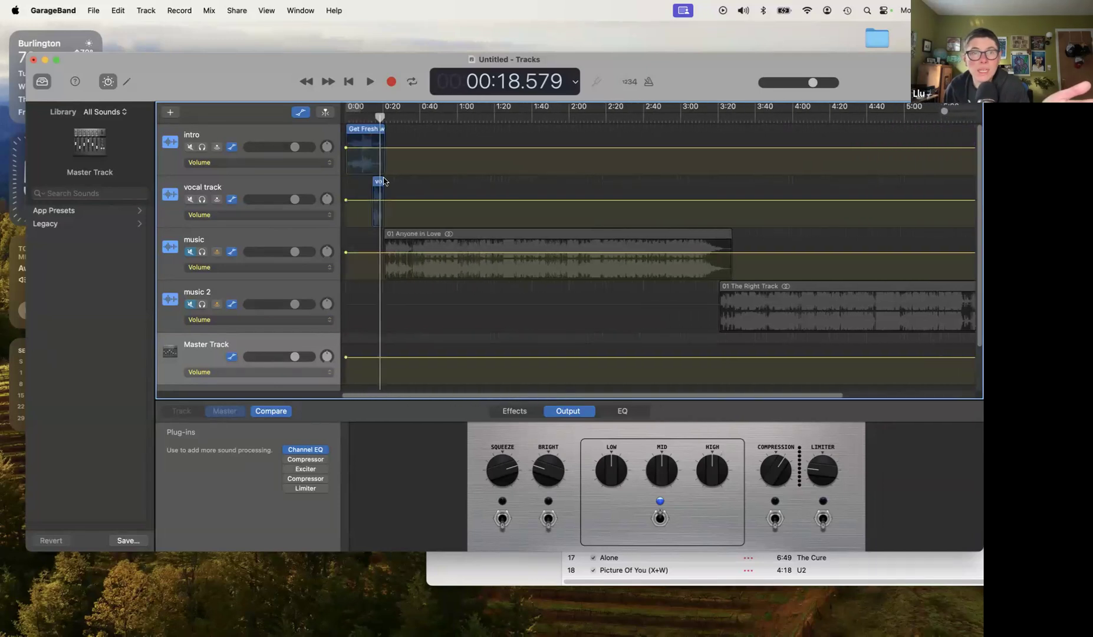
left_click(376, 148)
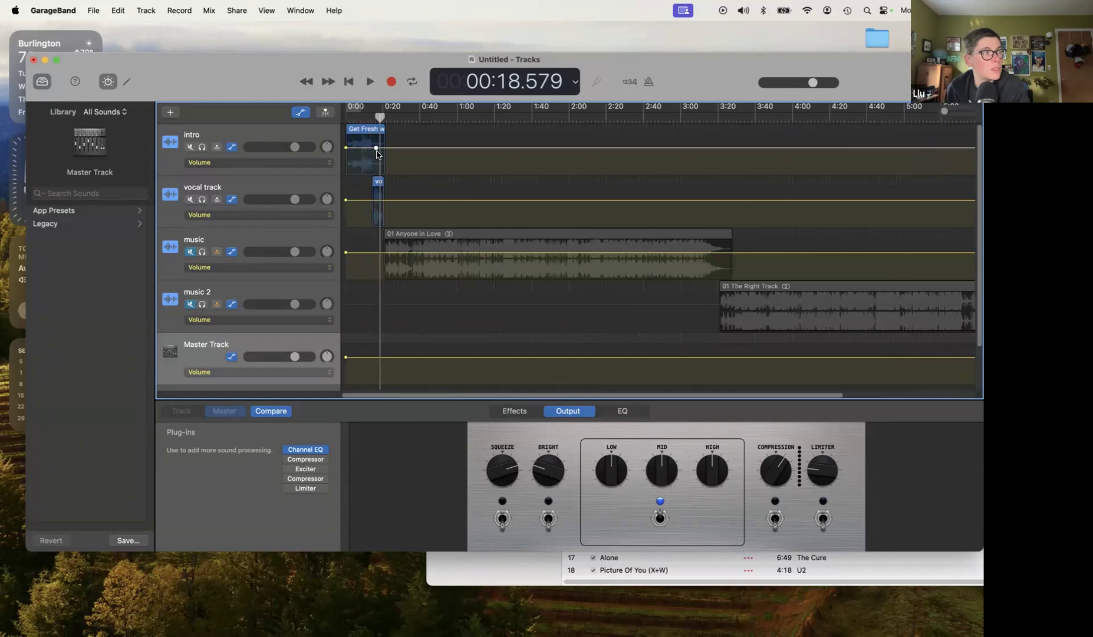
left_click_drag(946, 111, 954, 111)
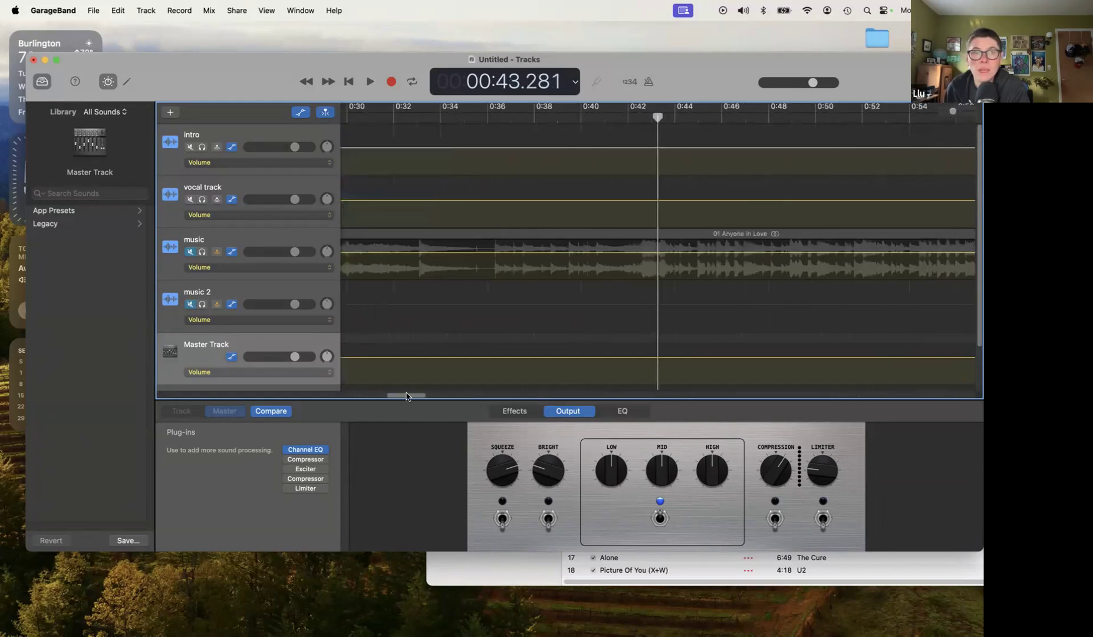
scroll(489, 172, "left", 10)
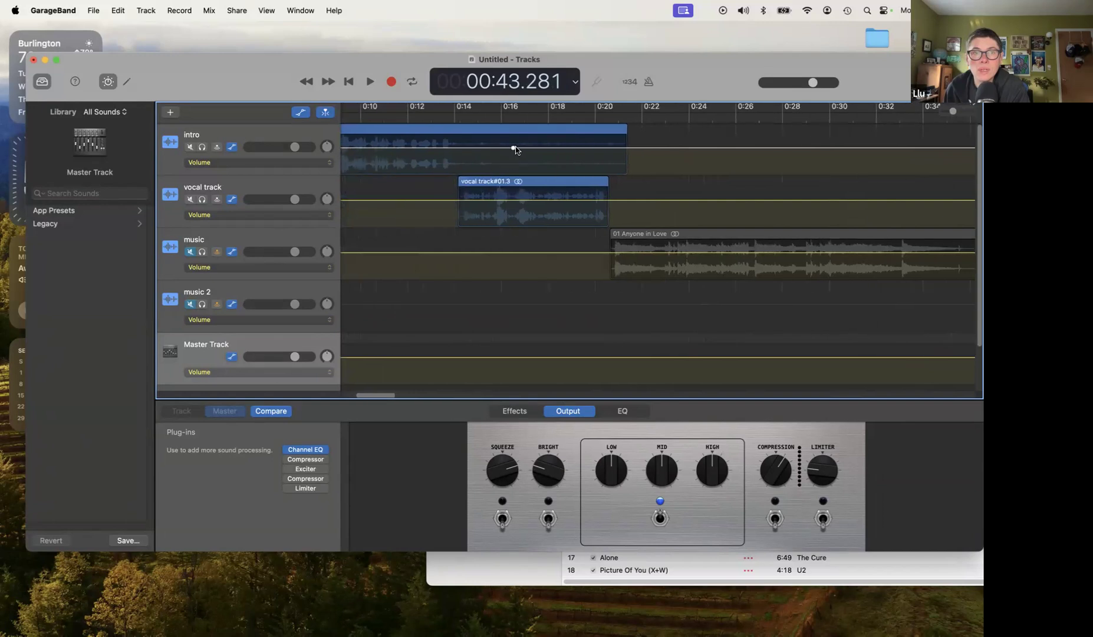
left_click_drag(513, 150, 592, 147)
left_click(587, 188)
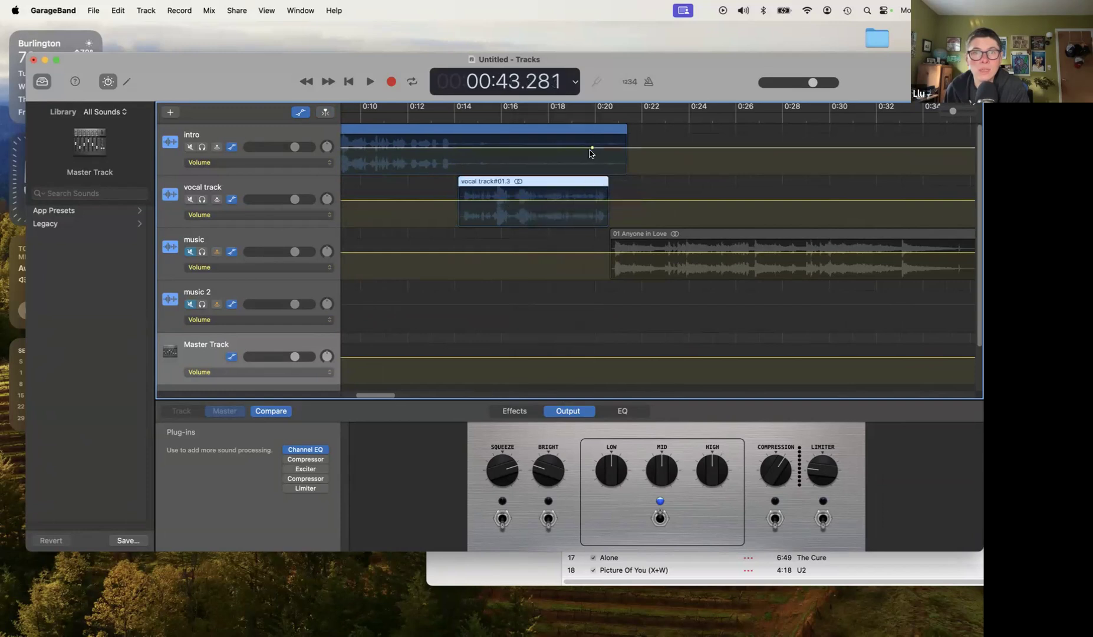
left_click(619, 148)
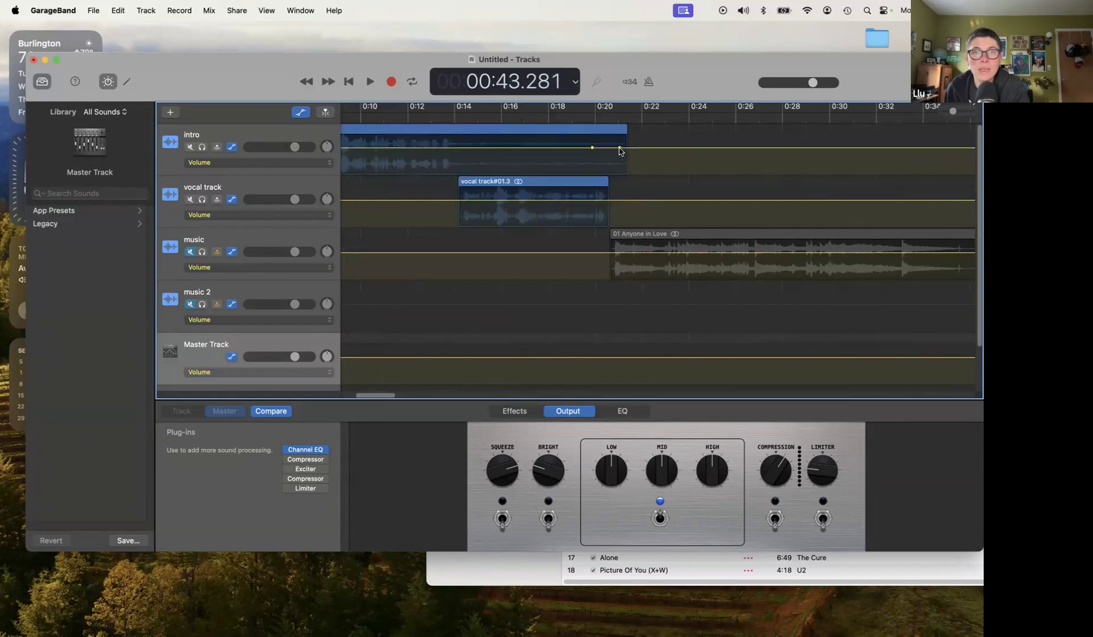
left_click_drag(619, 148, 628, 184)
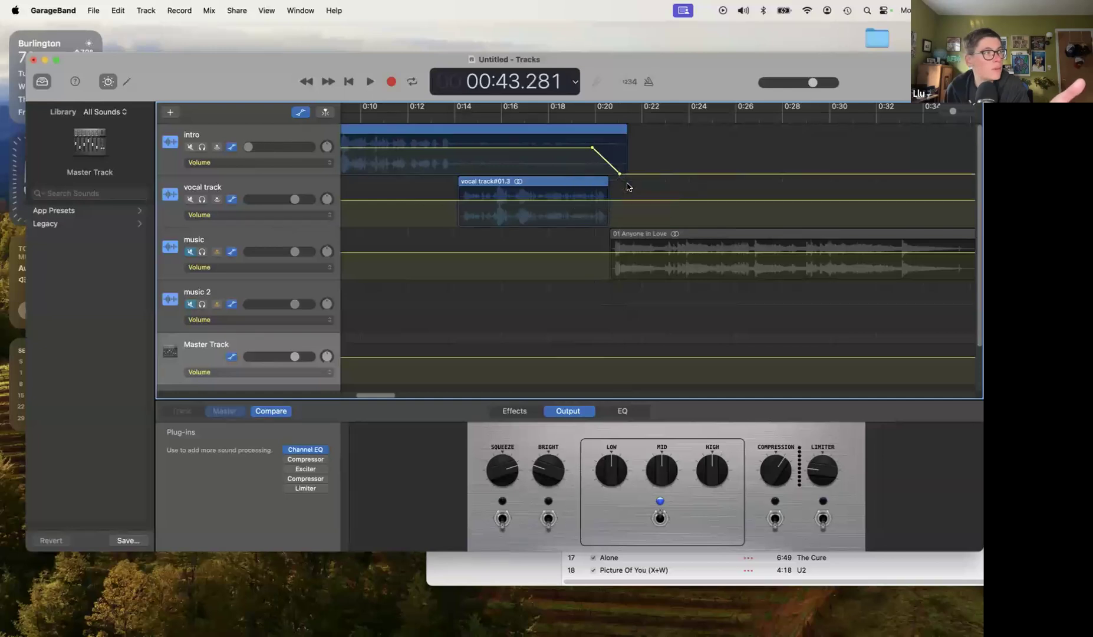
- Play the intro's fade-out from about 0:19 and lengthen it by moving its starting point back to about 0:18.8
left_click(575, 116)
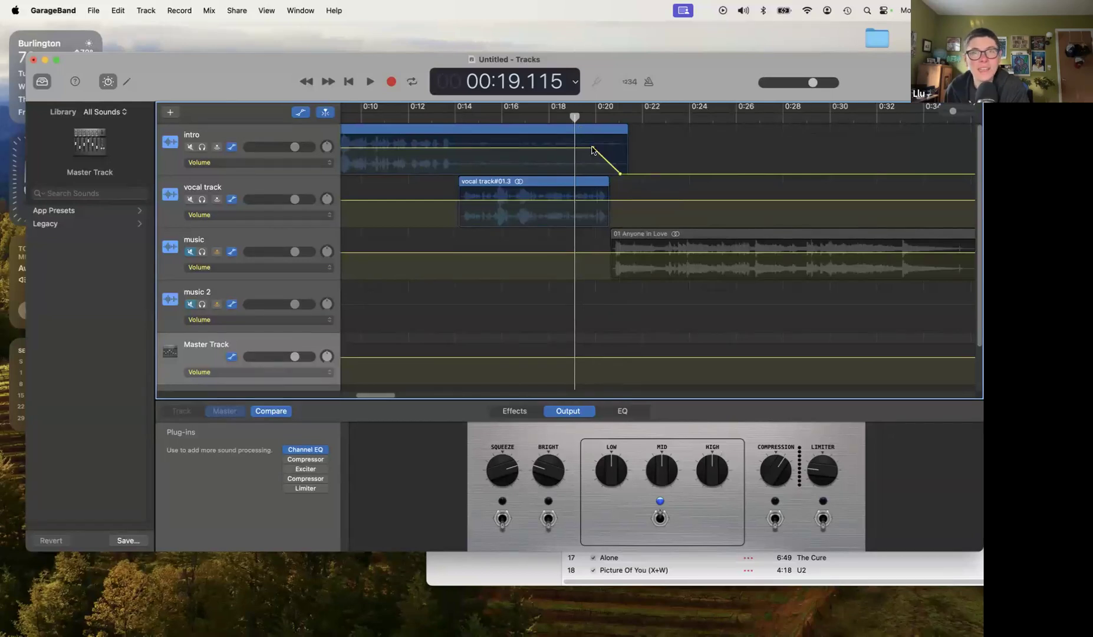
left_click_drag(592, 150, 584, 149)
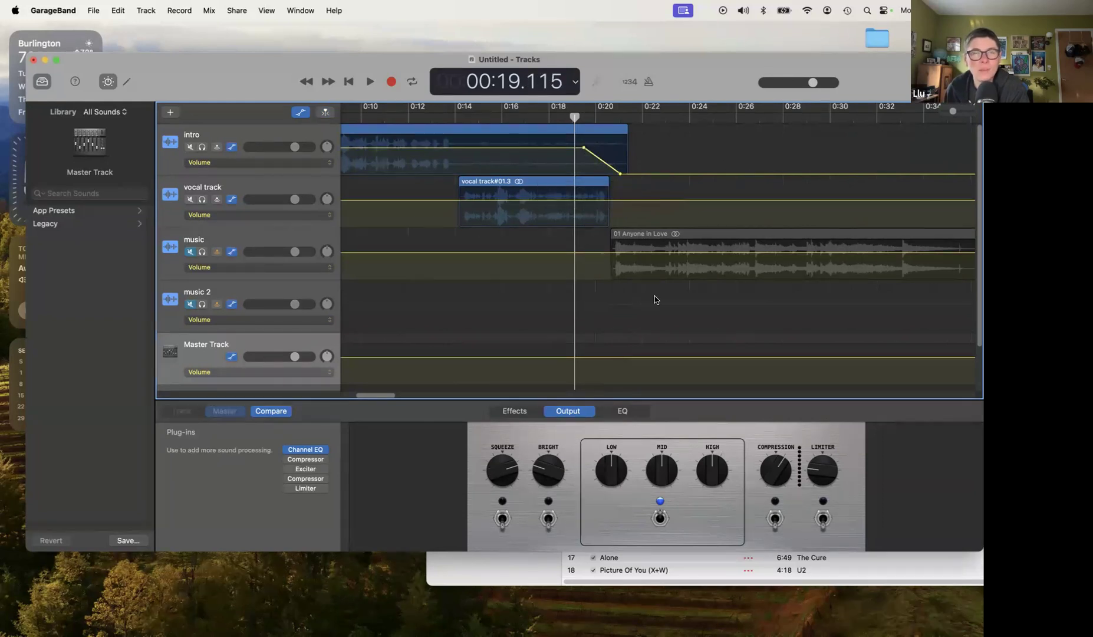
key("space")
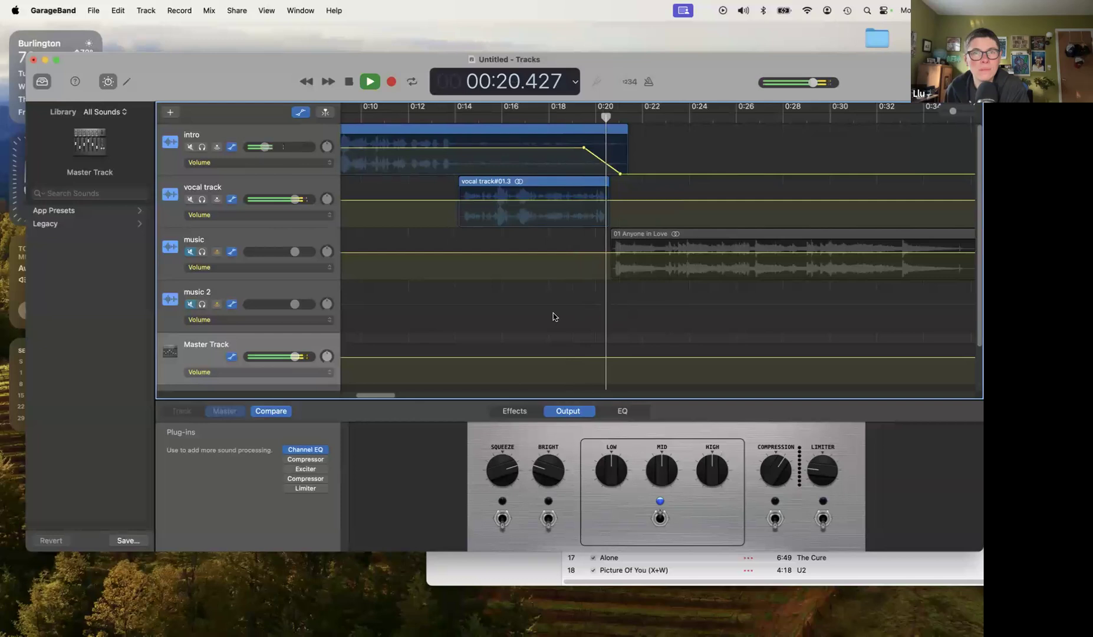
key("space")
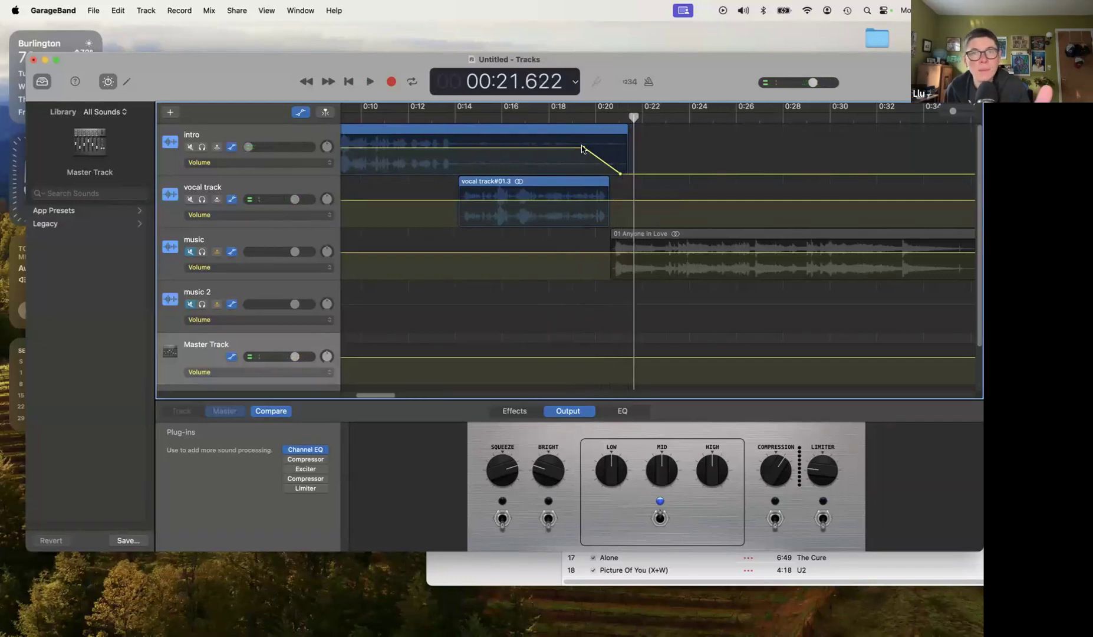
left_click_drag(584, 148, 567, 147)
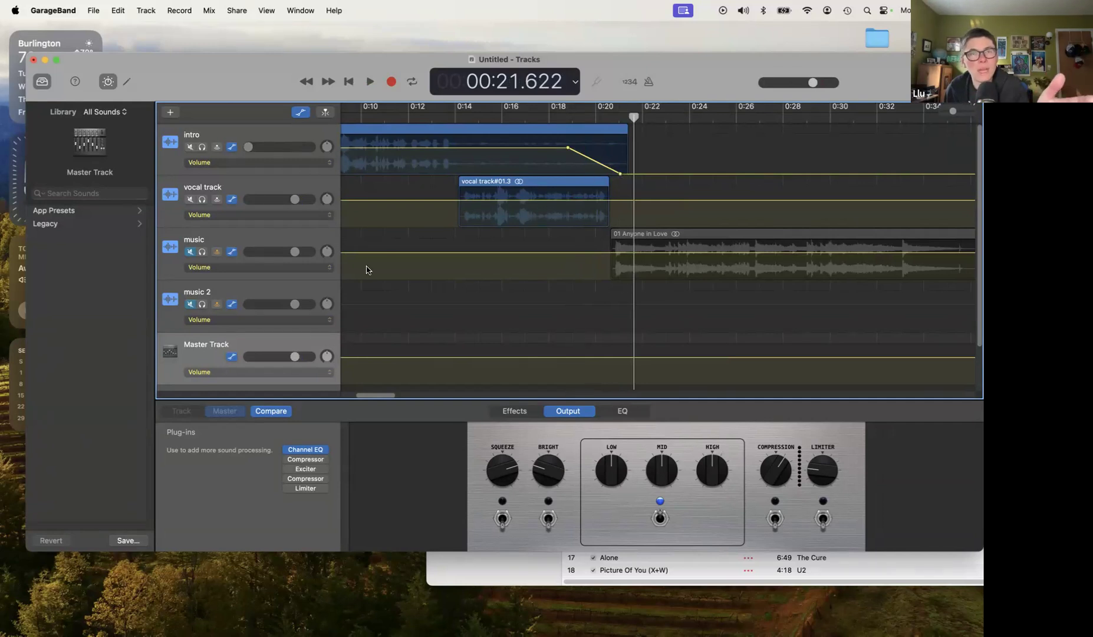
- Unmute both music tracks and play the transition from the opener and voice clip into "Anyone in Love"
left_click(190, 252)
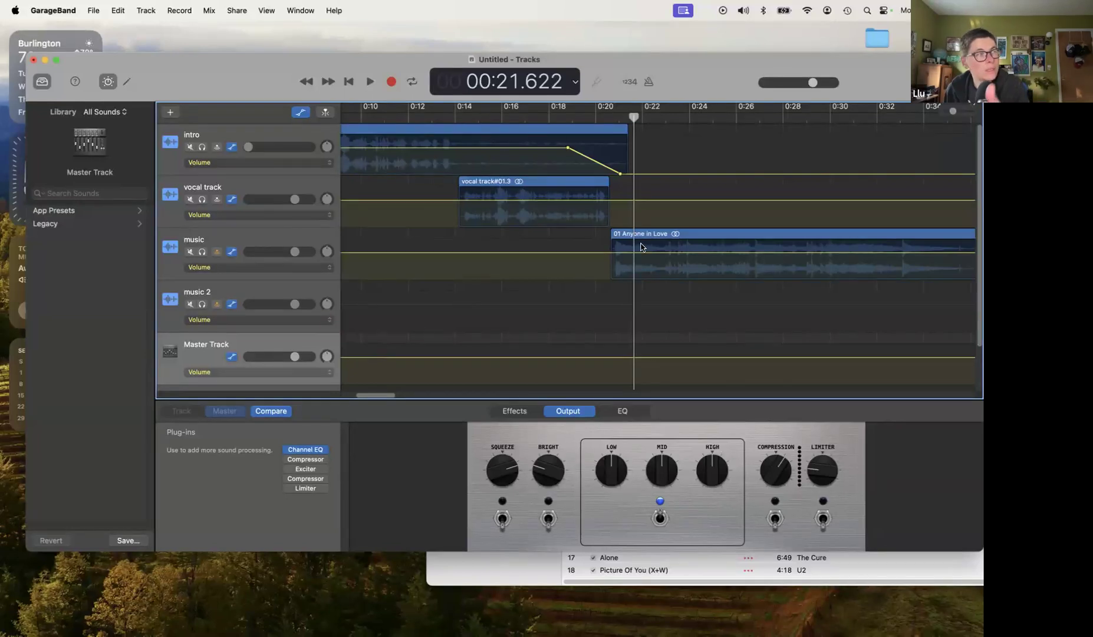
left_click(422, 134)
key("space")
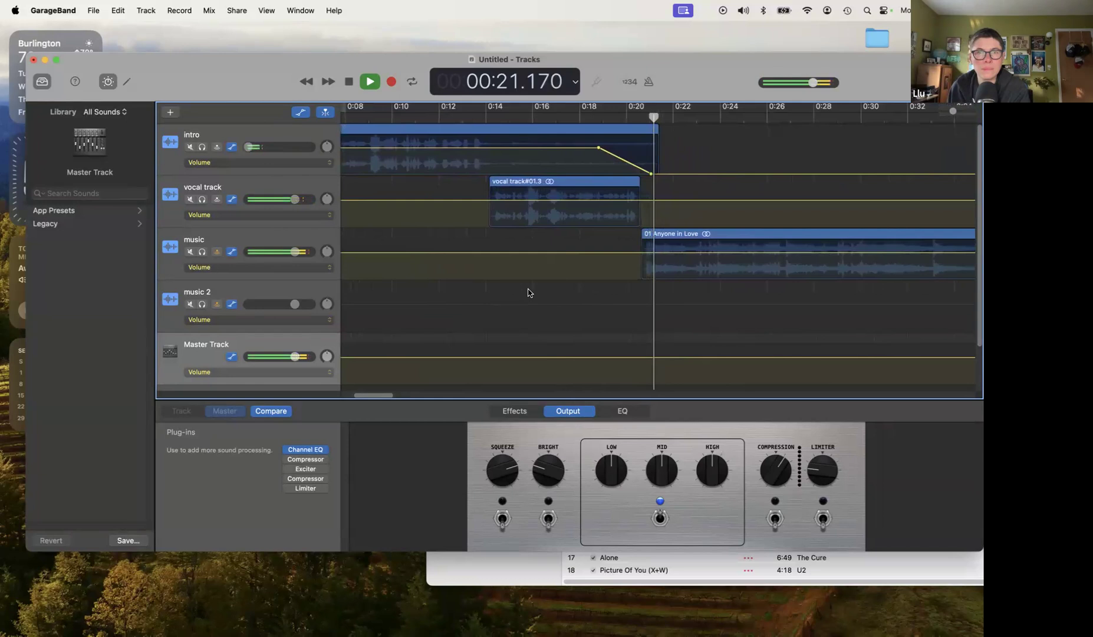
key("space")
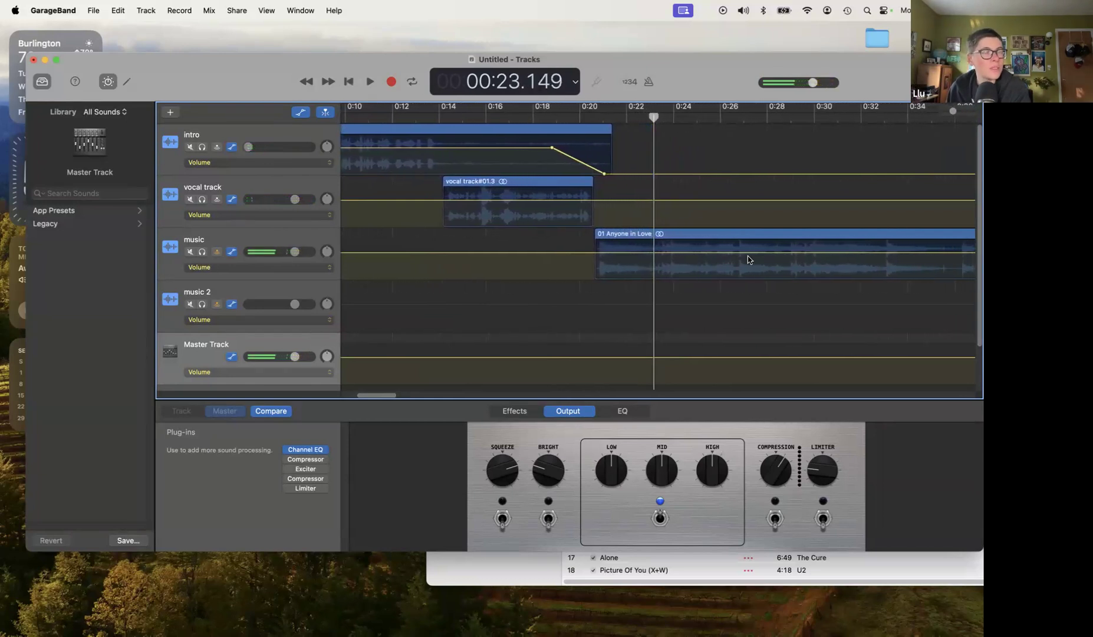
- Save the project as "Practice Show" in the GarageBand folder
left_click_drag(954, 111, 929, 111)
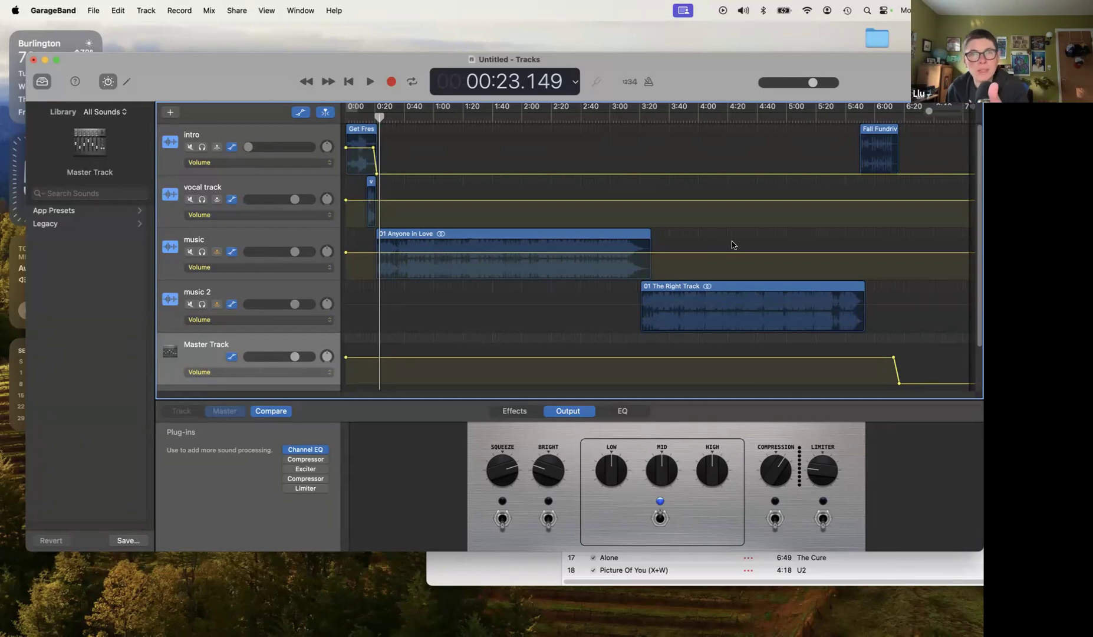
left_click_drag(711, 72, 679, 72)
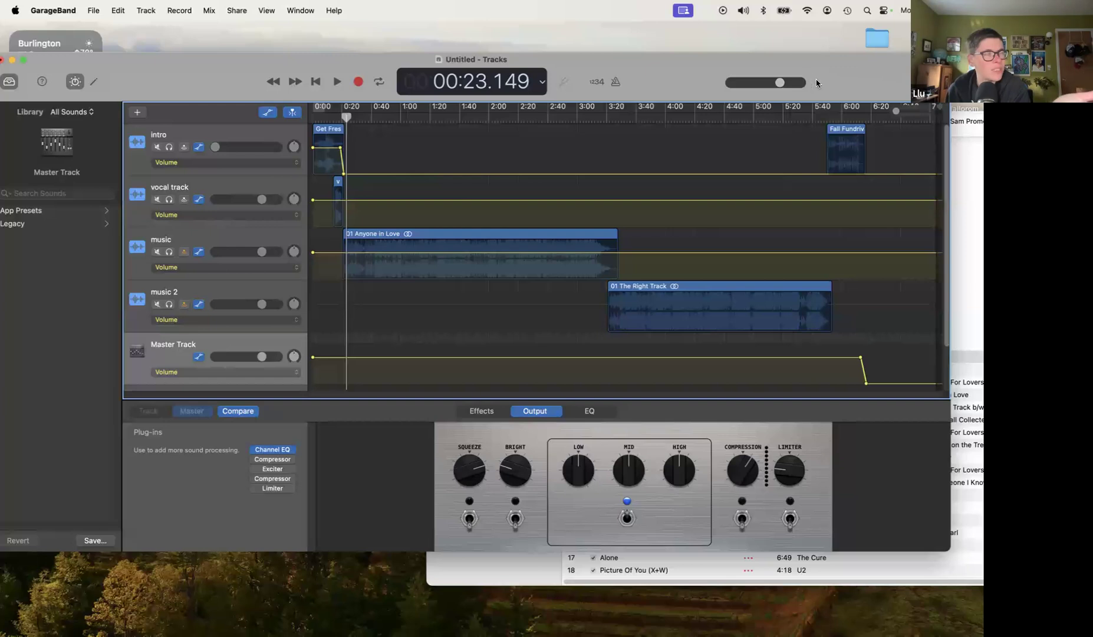
left_click(145, 10)
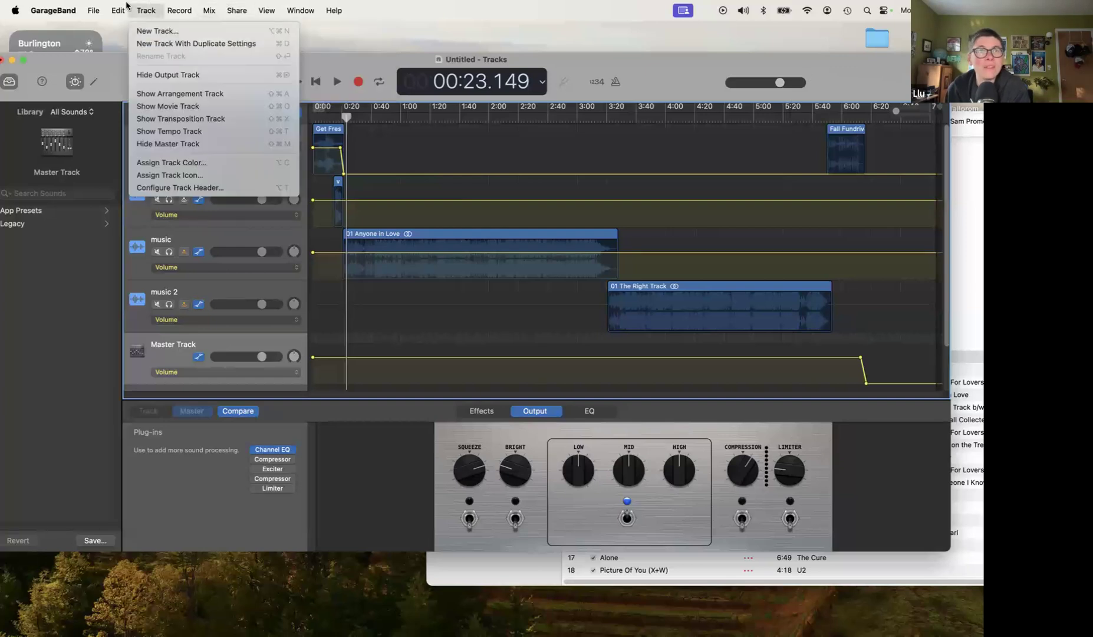
left_click(329, 64)
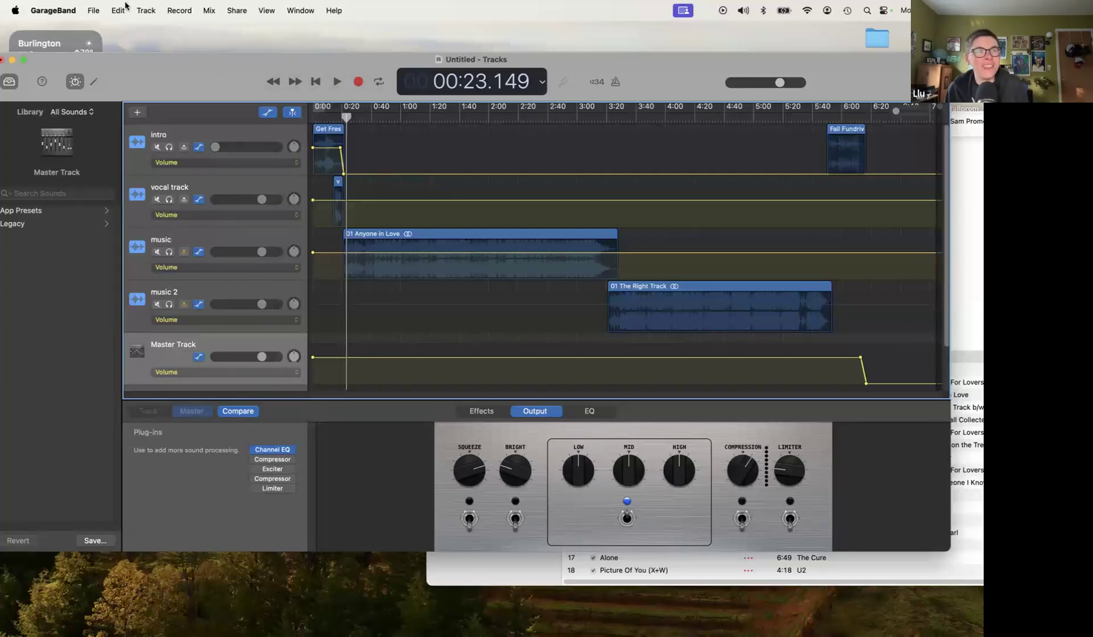
left_click(94, 9)
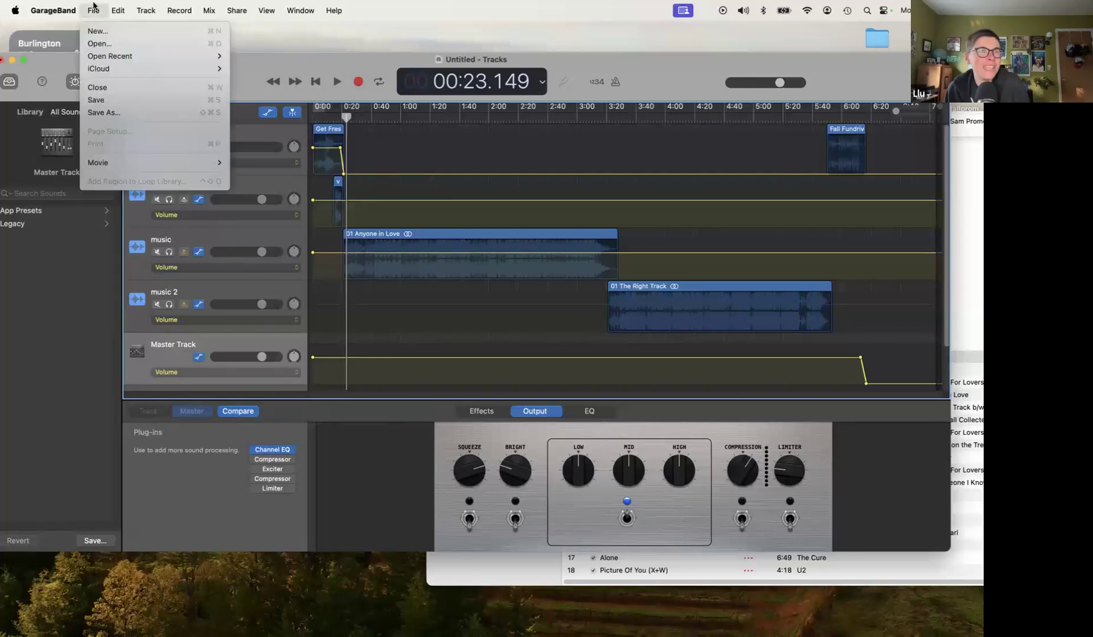
left_click(130, 113)
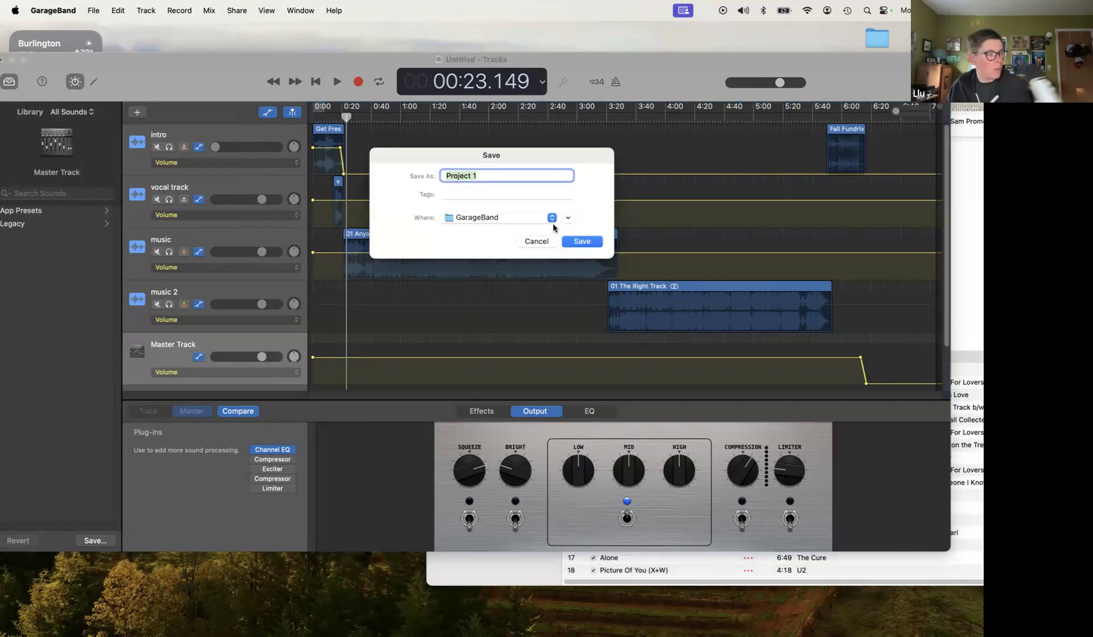
type("Practice Show")
left_click(570, 241)
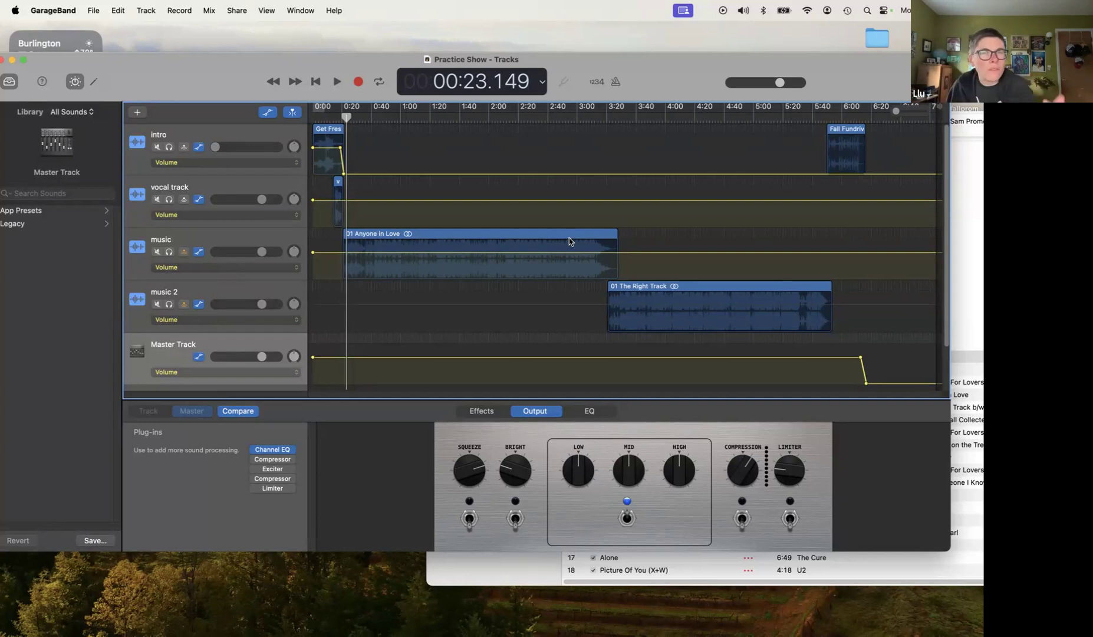
left_click(554, 252)
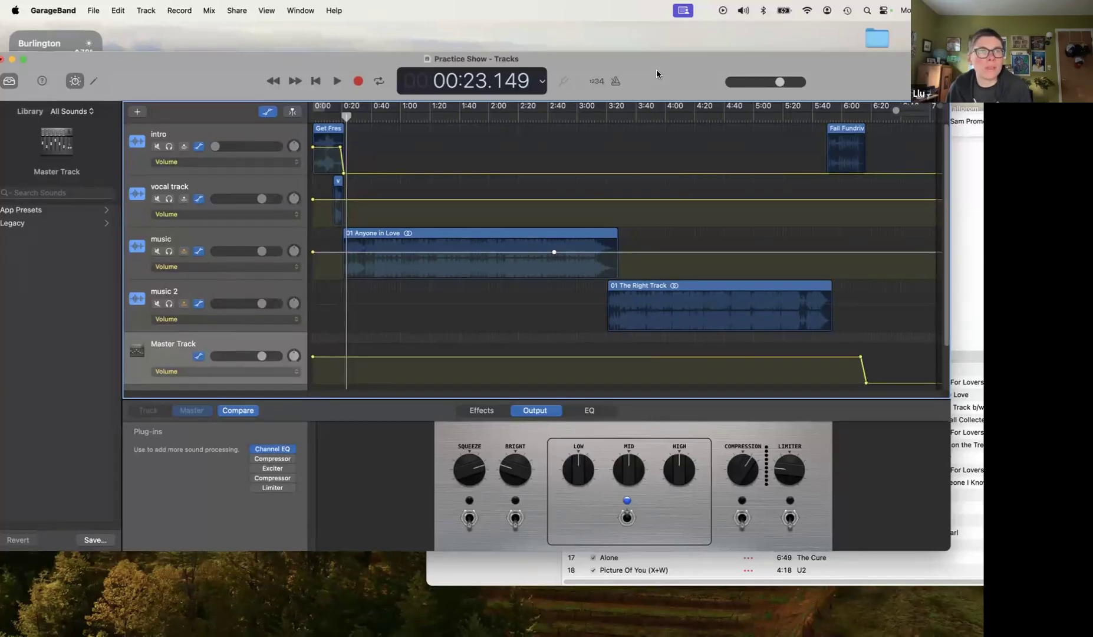
- Start sharing the song to Music and set its title to "RadioTherapy_10122024"
left_click_drag(657, 73, 668, 72)
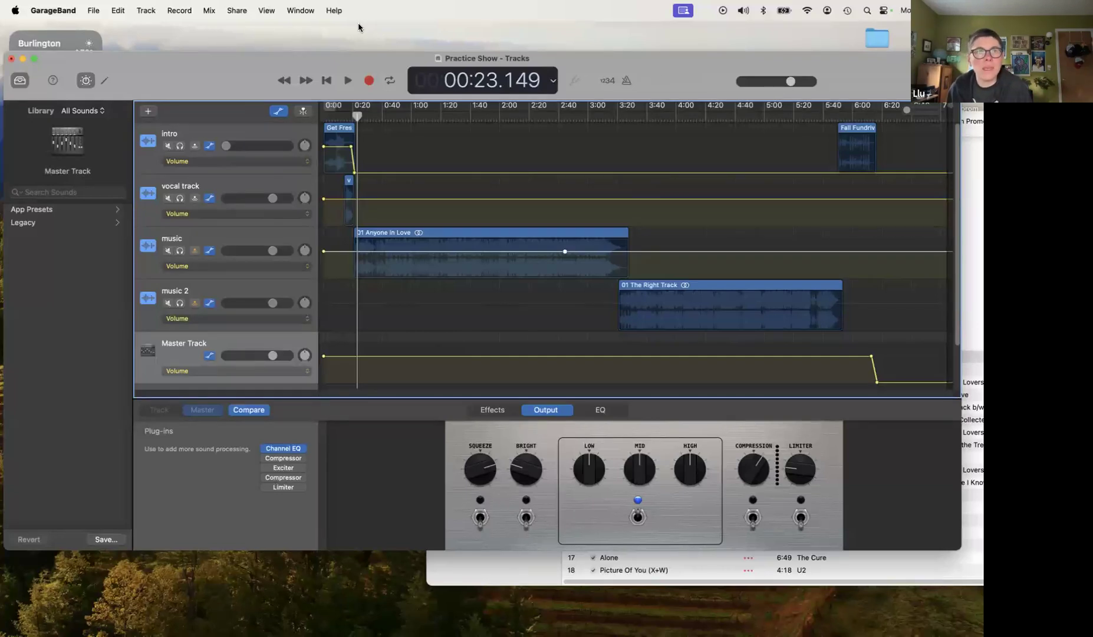
left_click(237, 12)
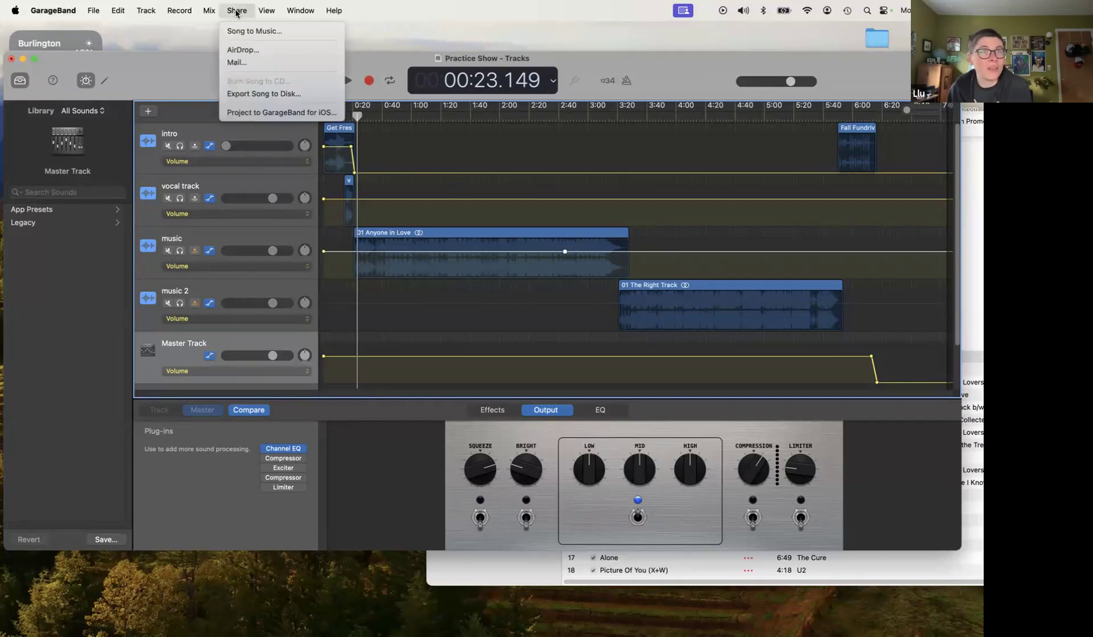
left_click(272, 36)
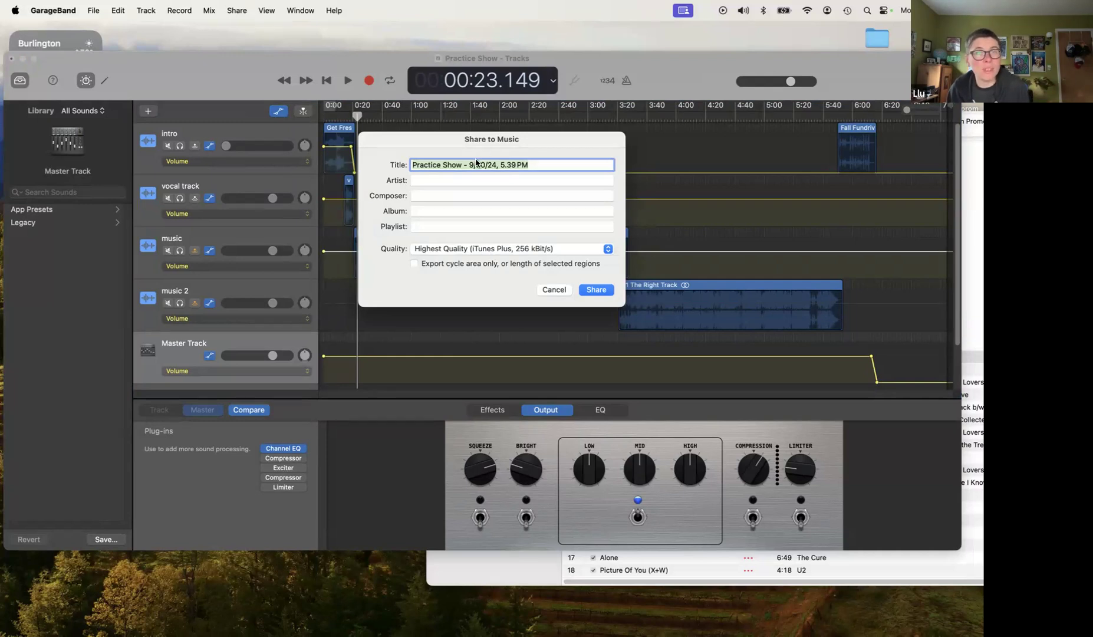
left_click(511, 165)
left_click_drag(534, 165, 394, 165)
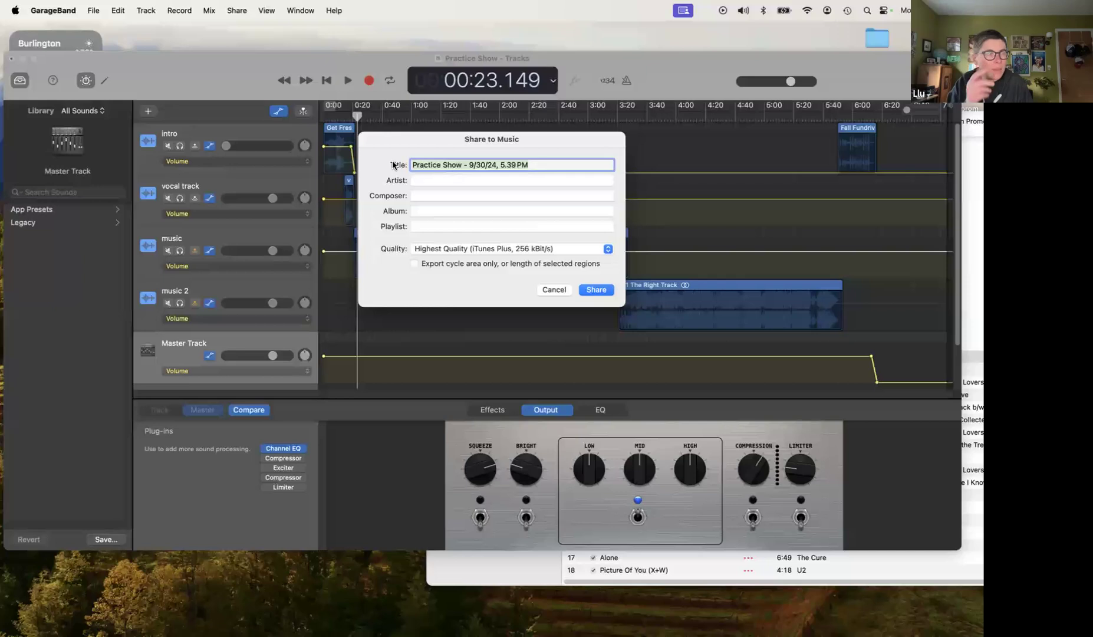
type("R")
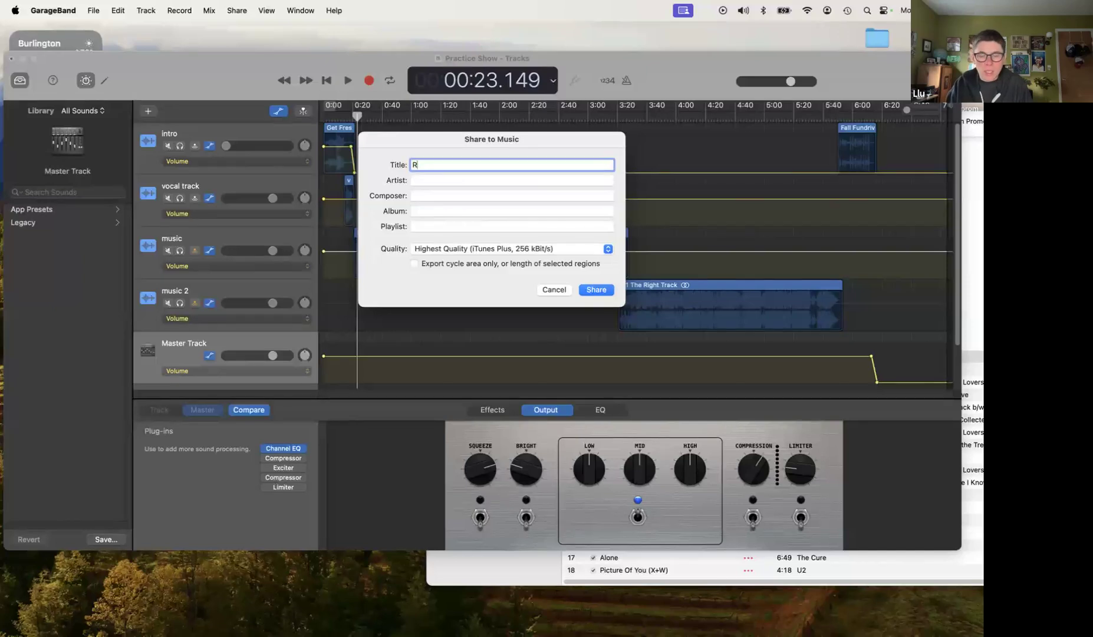
type("adioTherapy")
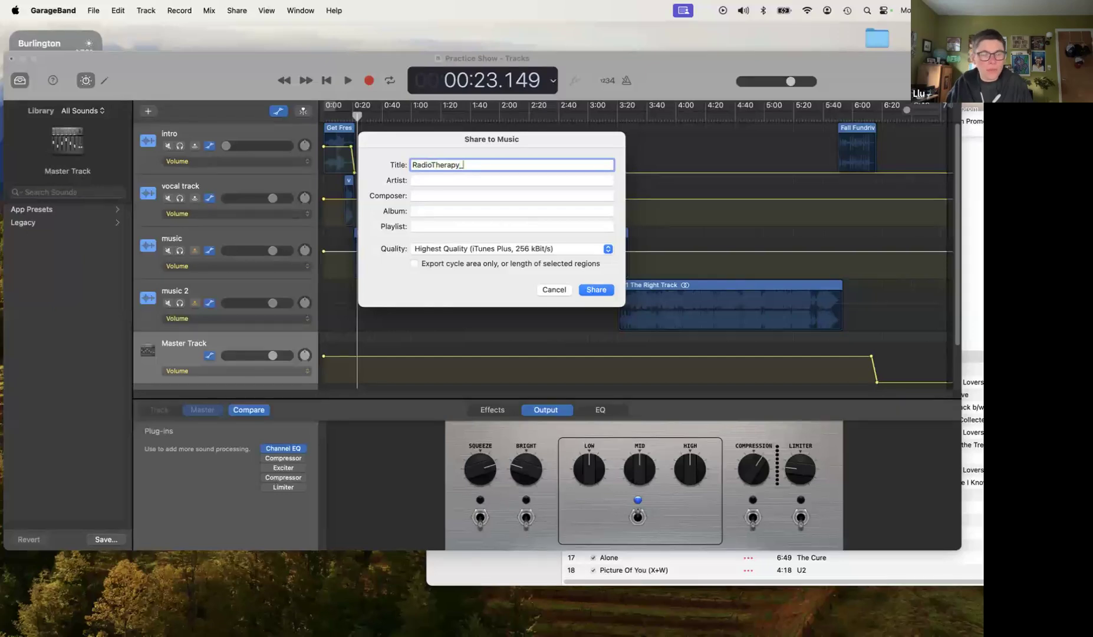
type("_1012")
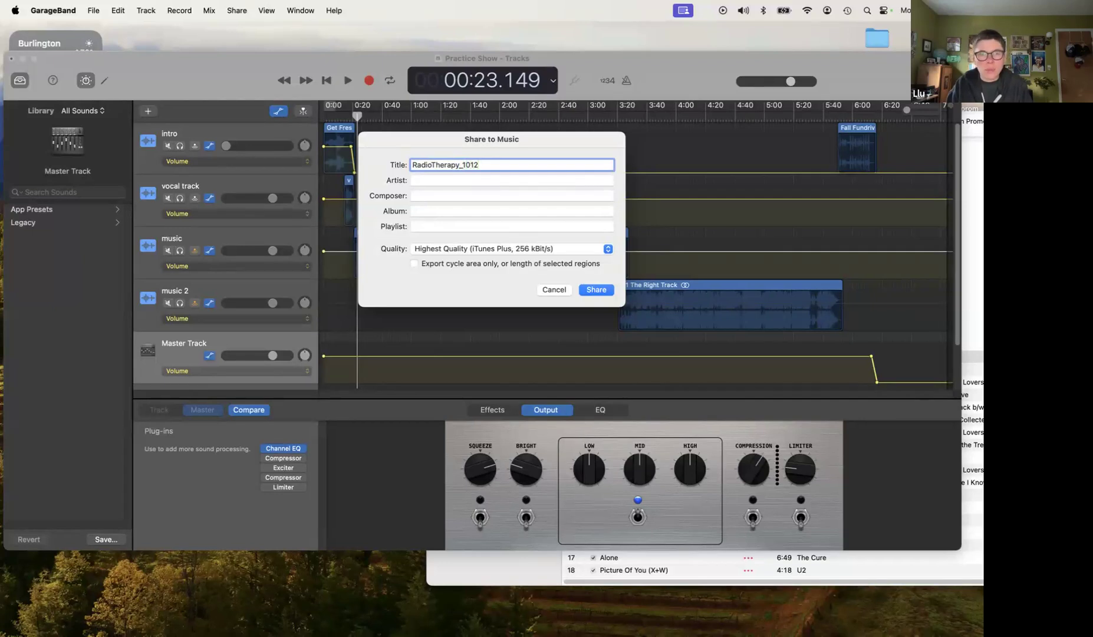
type("24")
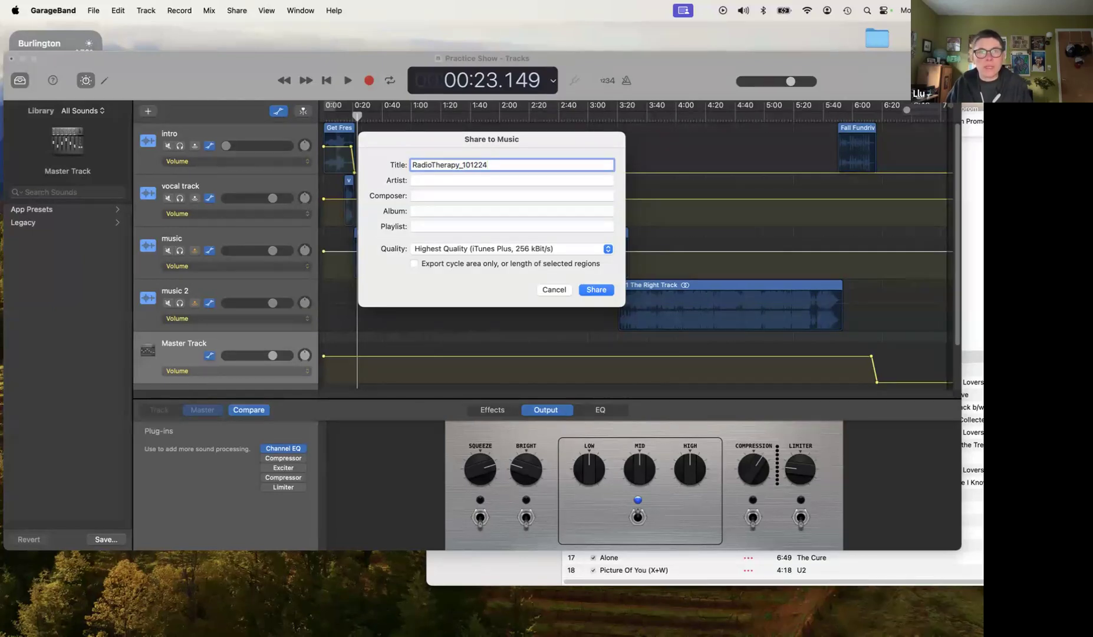
key("BackSpace")
type("024")
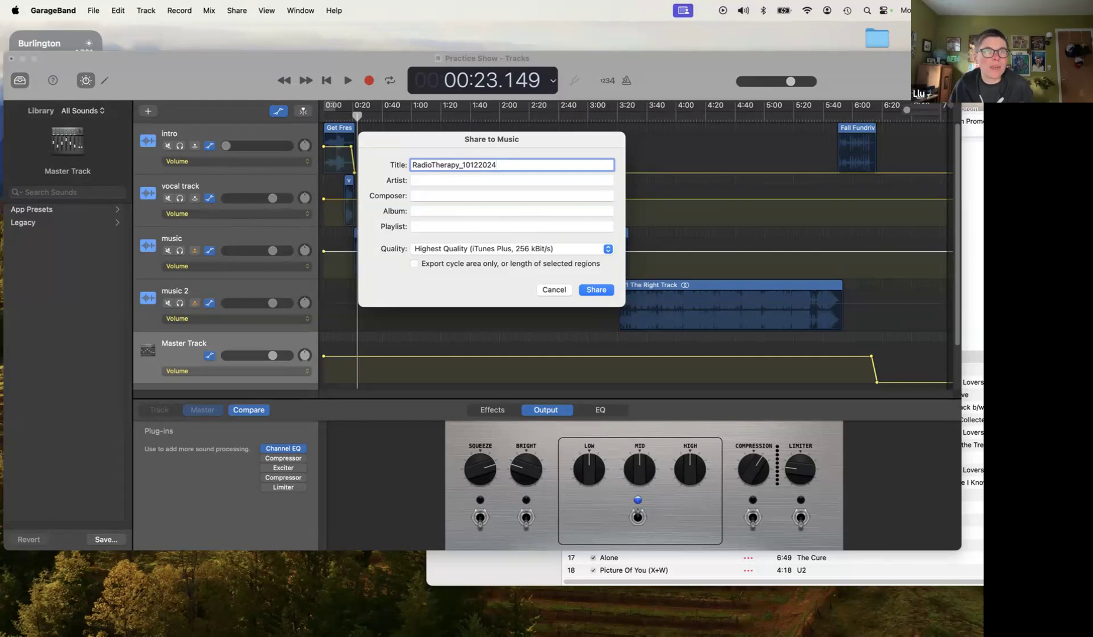
left_click_drag(460, 165, 391, 166)
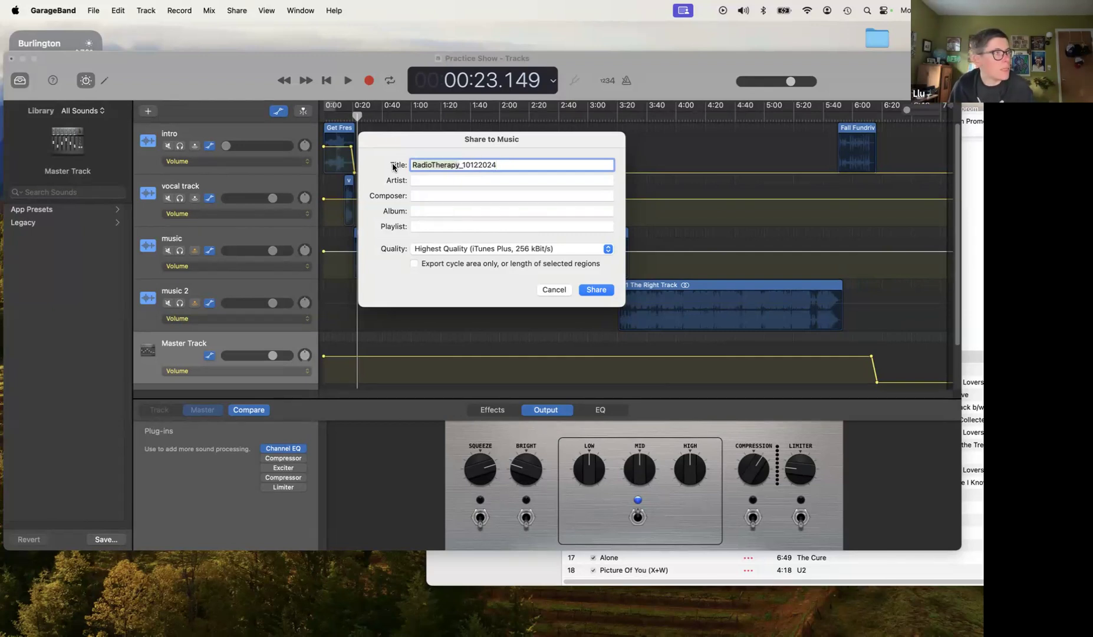
left_click(502, 165)
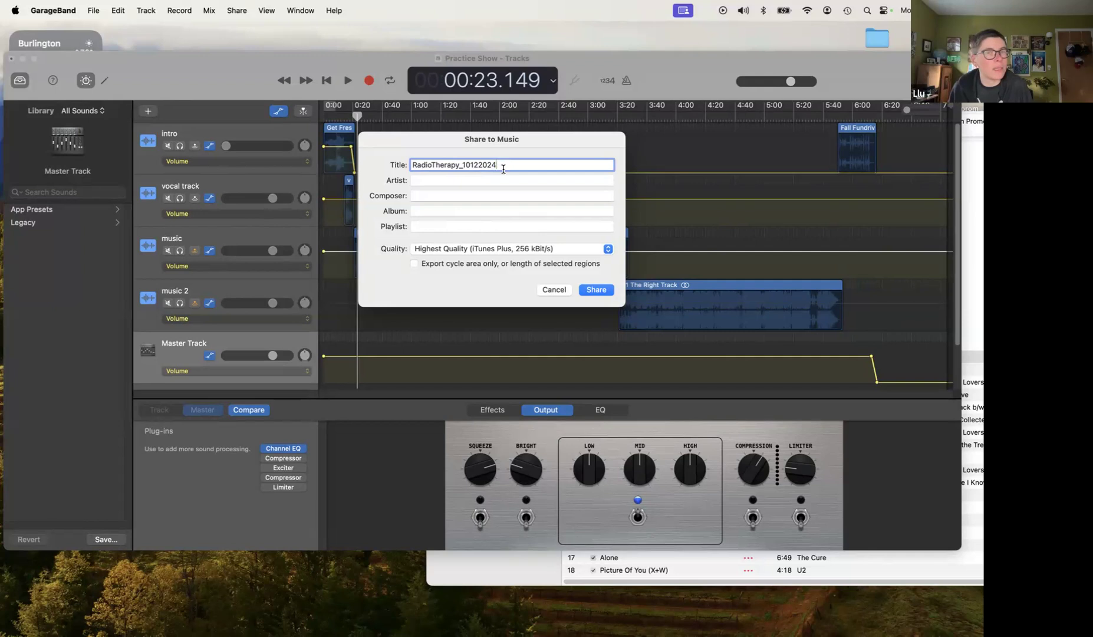
left_click(436, 196)
left_click(427, 211)
left_click(426, 224)
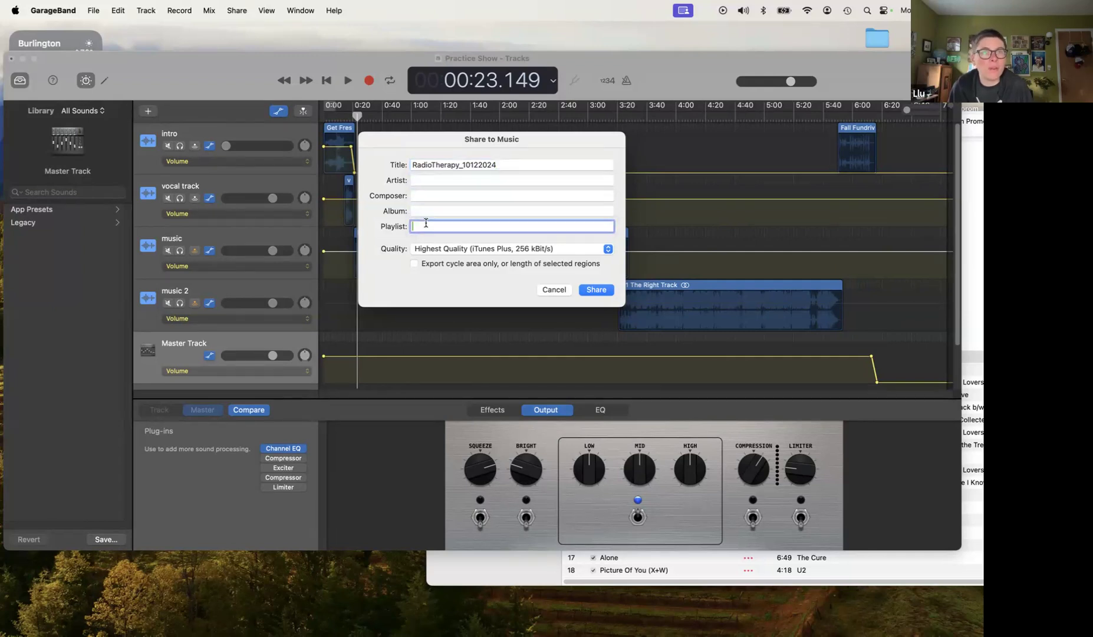
- Share the song to Music under the title "RadioTherapy_10122024" and pause its playback once Music opens
double_click(445, 164)
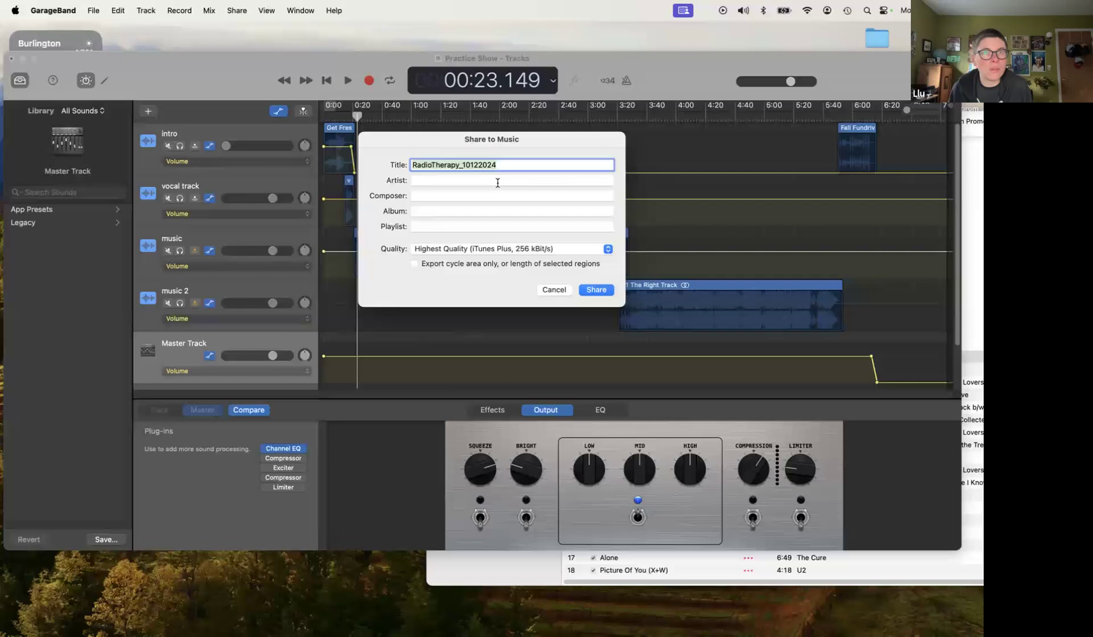
left_click(503, 164)
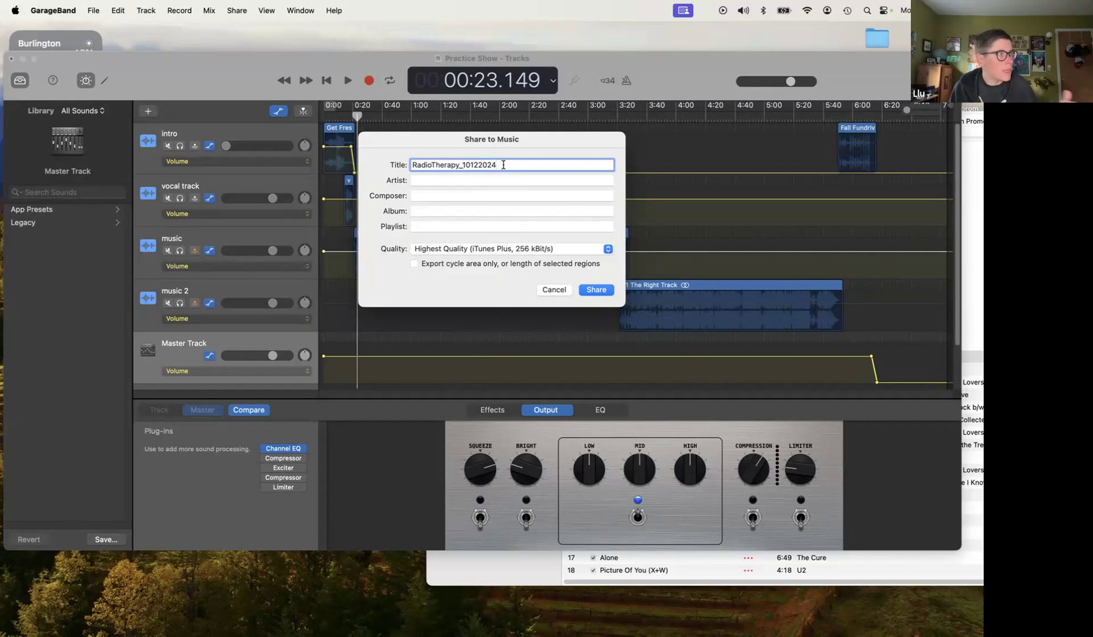
left_click_drag(503, 164, 401, 168)
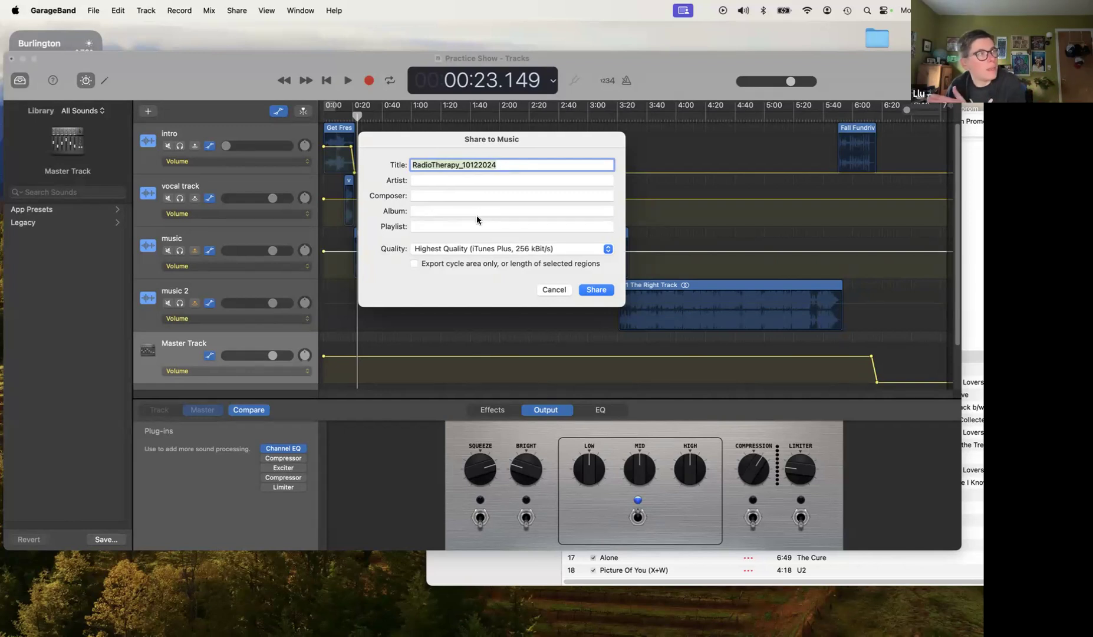
left_click(592, 291)
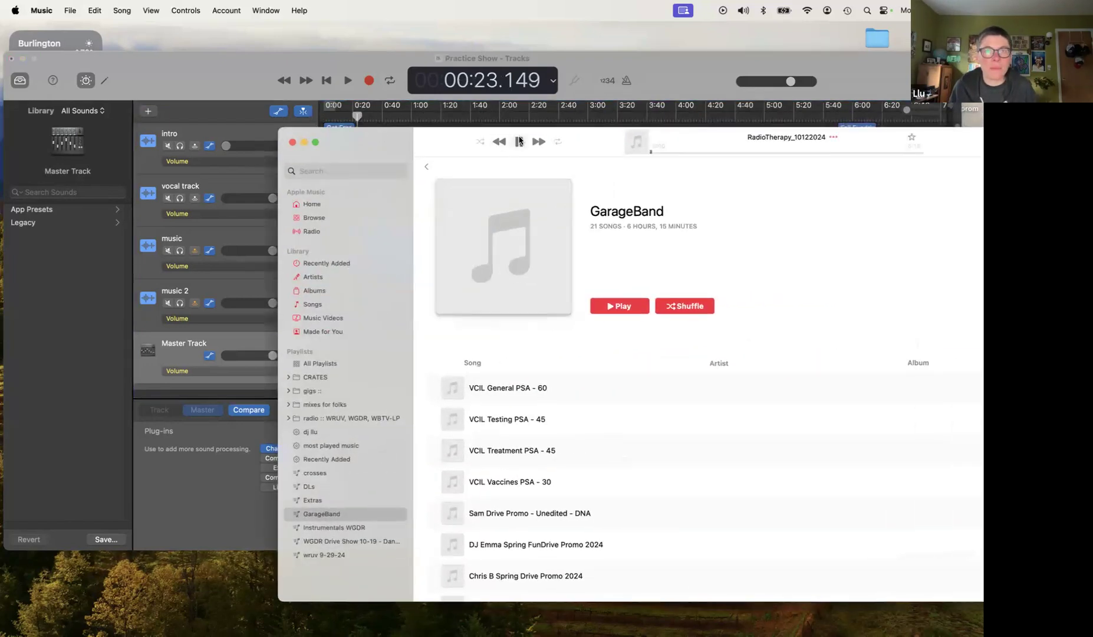
left_click(519, 142)
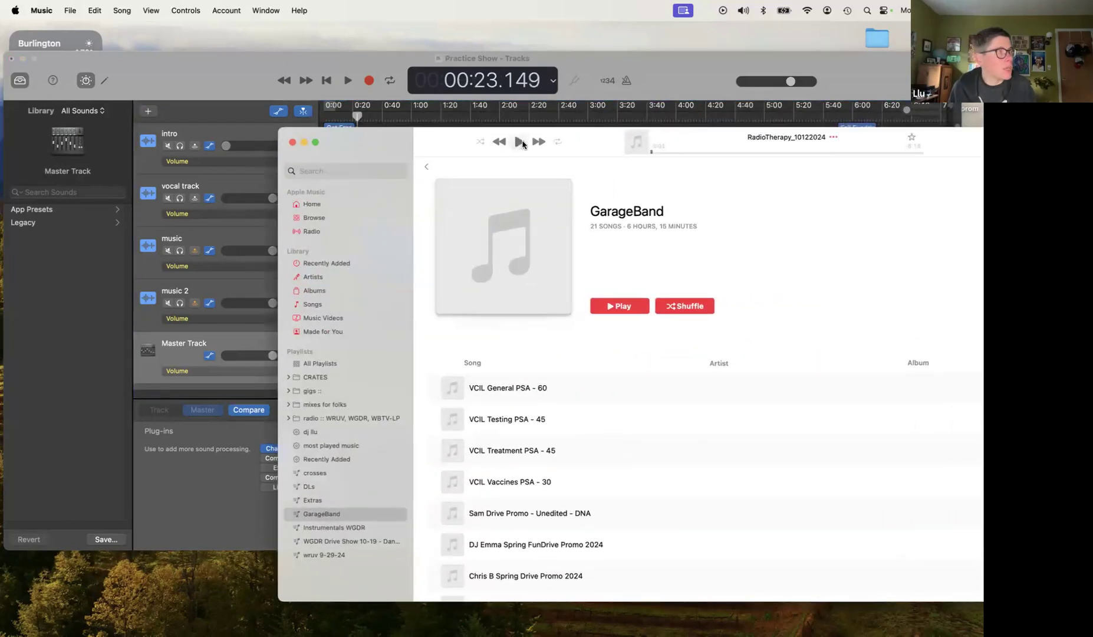
left_click_drag(372, 143, 168, 121)
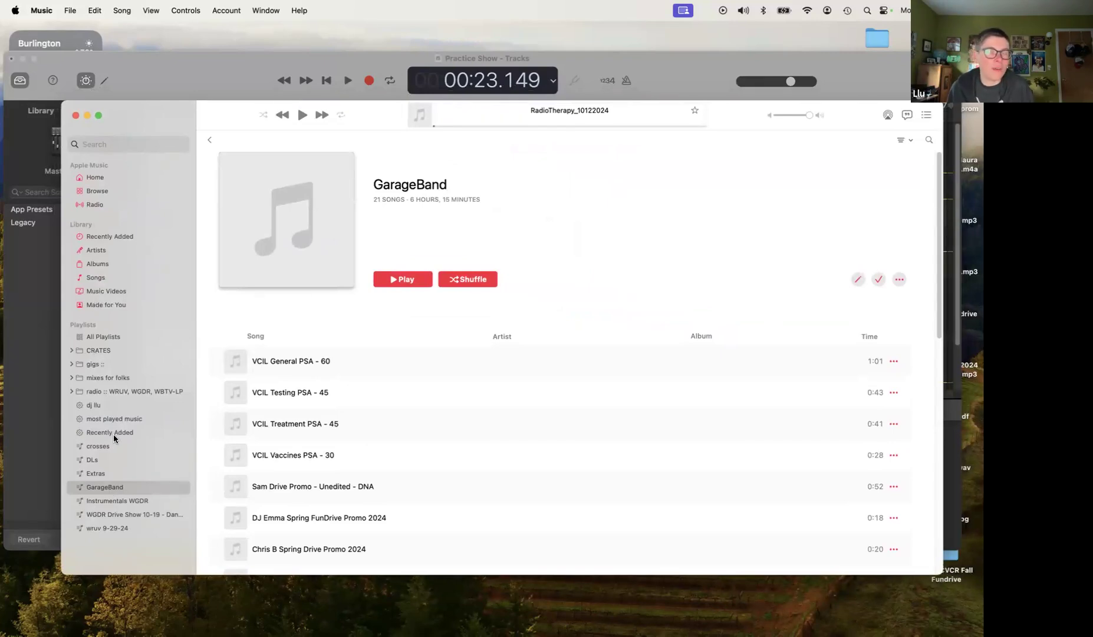
- Create an MP3 version of "RadioTherapy_10122024" in the Songs library and select the MP3 copy
left_click(97, 278)
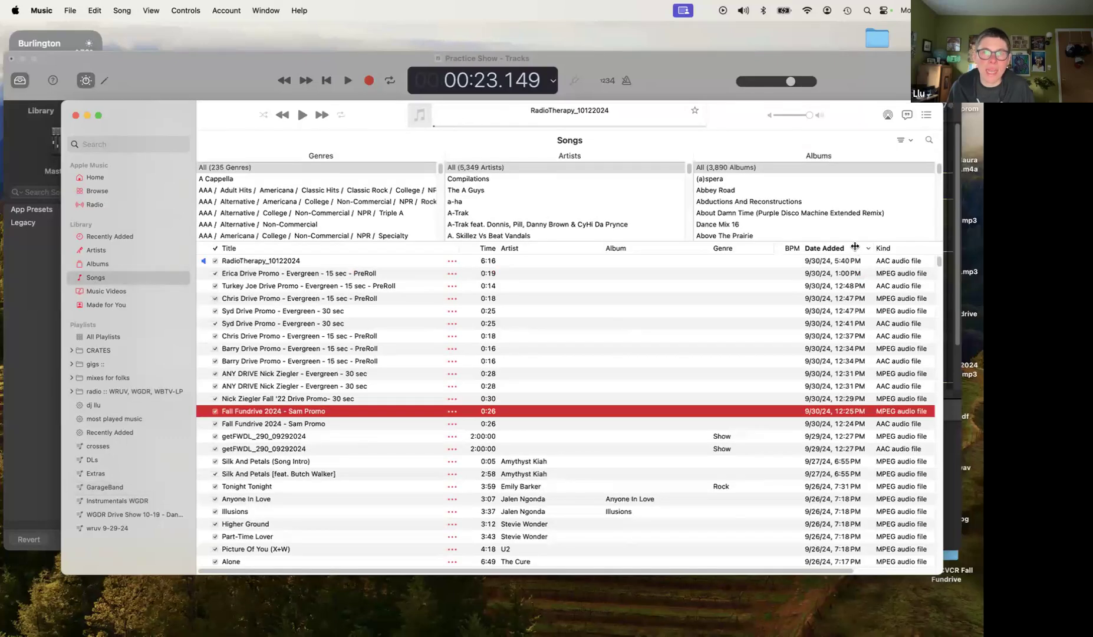
left_click(263, 265)
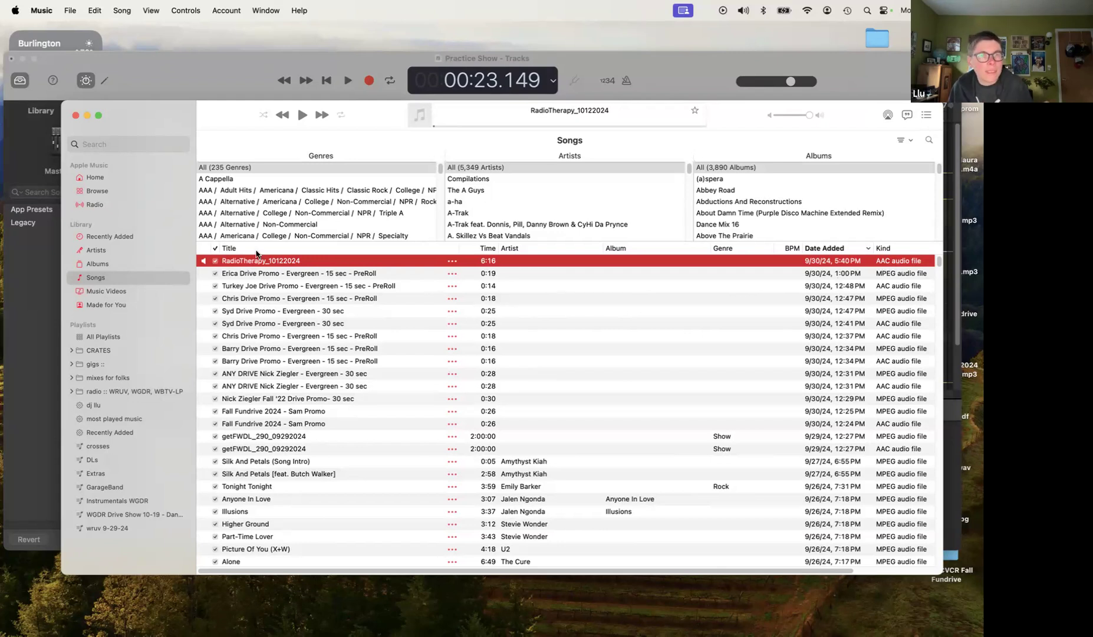
left_click(67, 10)
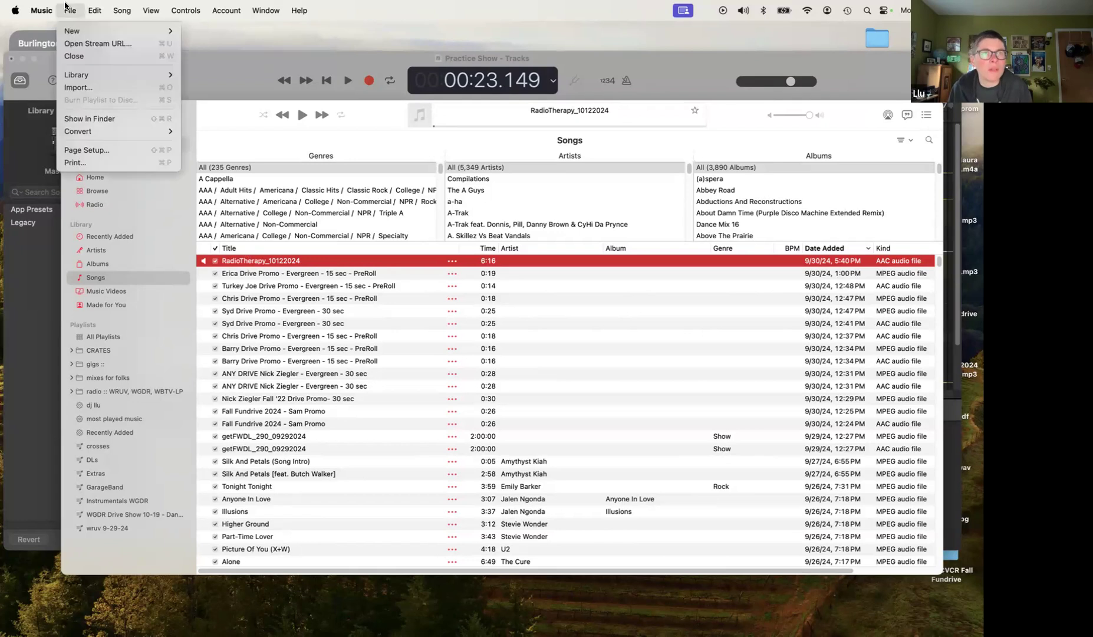
mouse_move(115, 132)
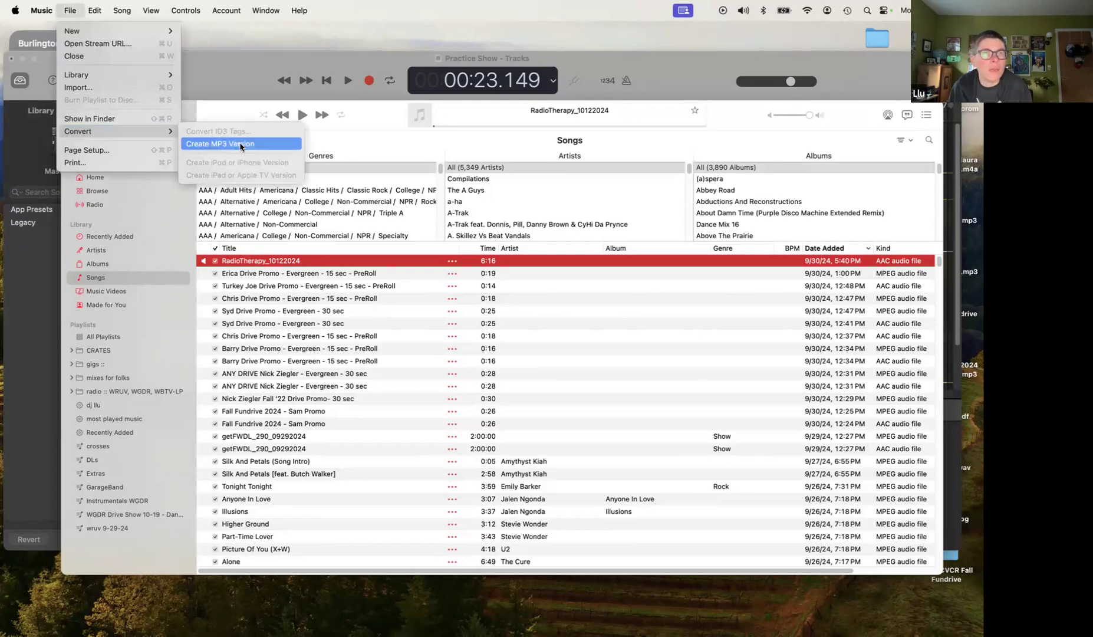
left_click(307, 264)
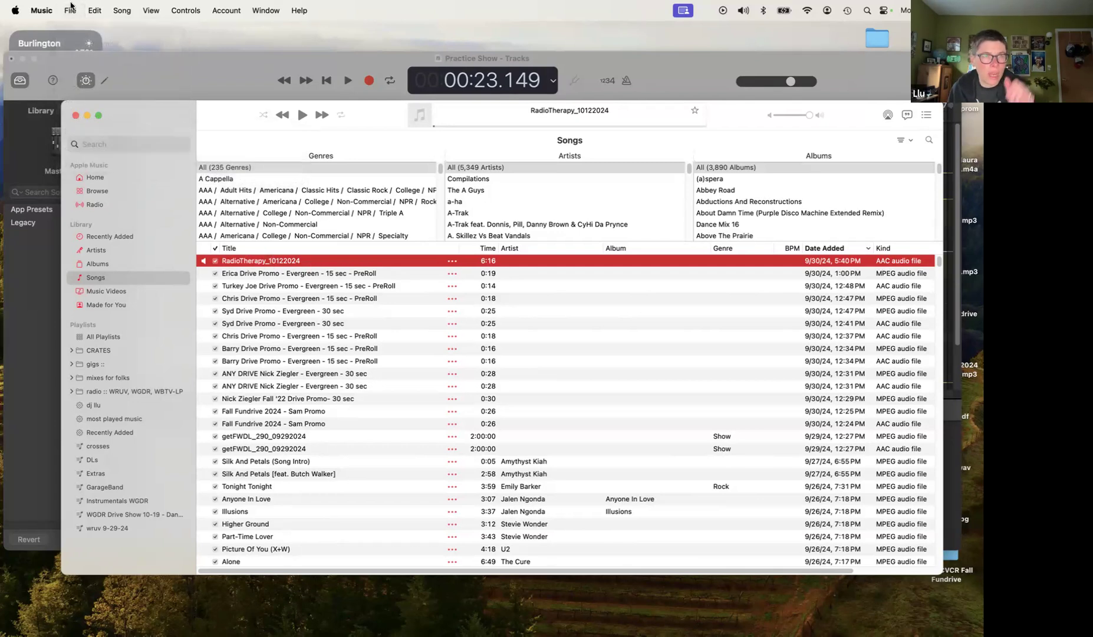
left_click(70, 8)
mouse_move(128, 132)
left_click(219, 144)
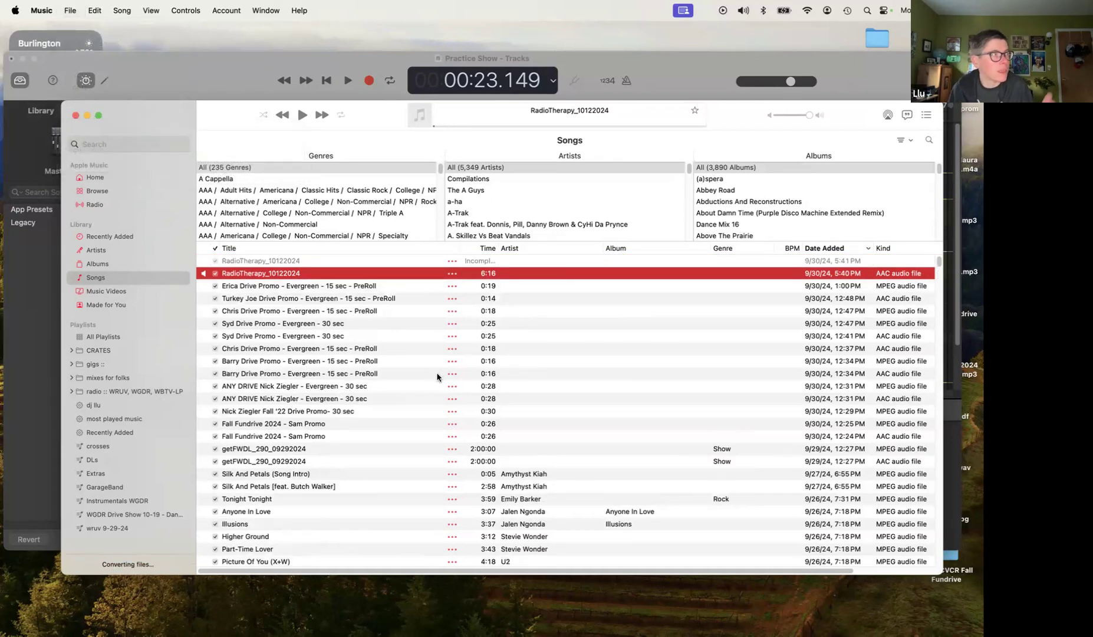
left_click(314, 260)
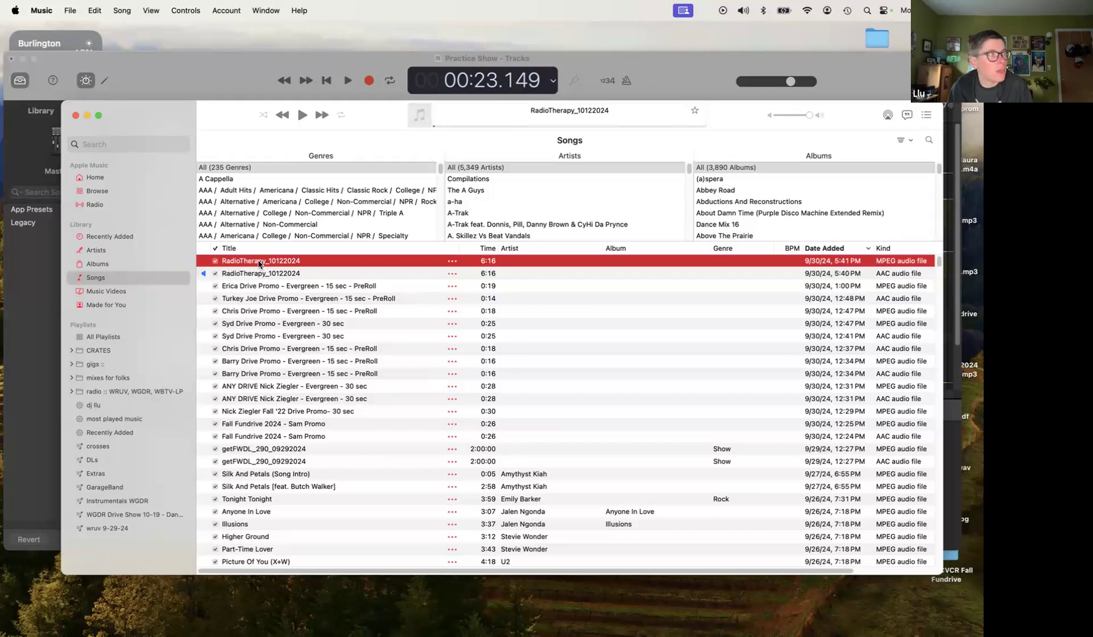
- Move the Music window aside, switch to Chrome and show the WGDR bookmarks folder in a new tab
left_click_drag(166, 119, 578, 162)
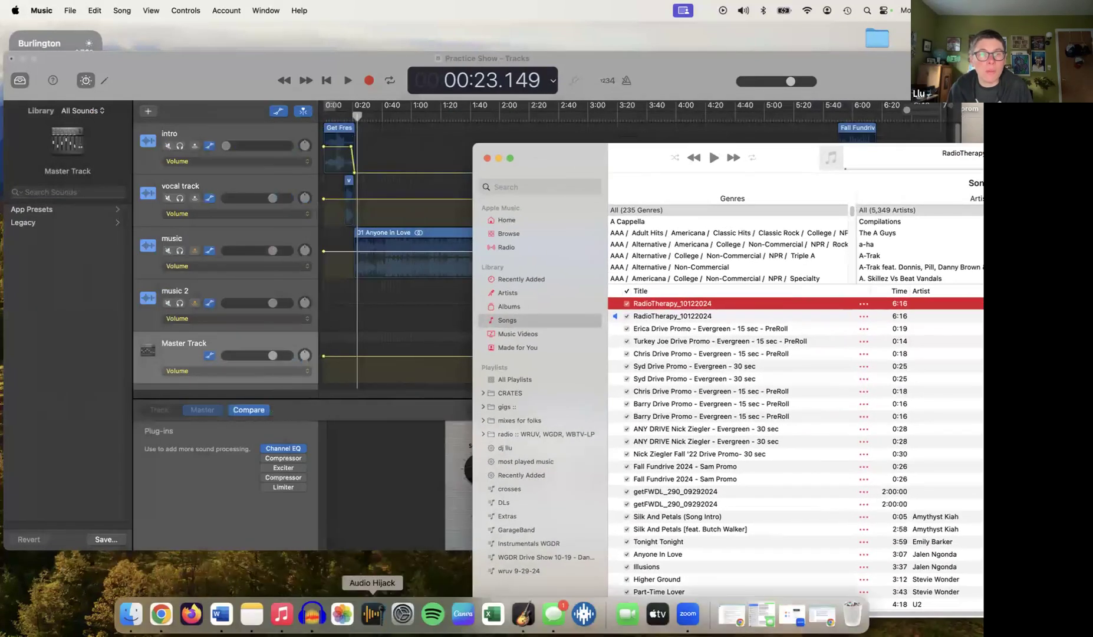
left_click(161, 613)
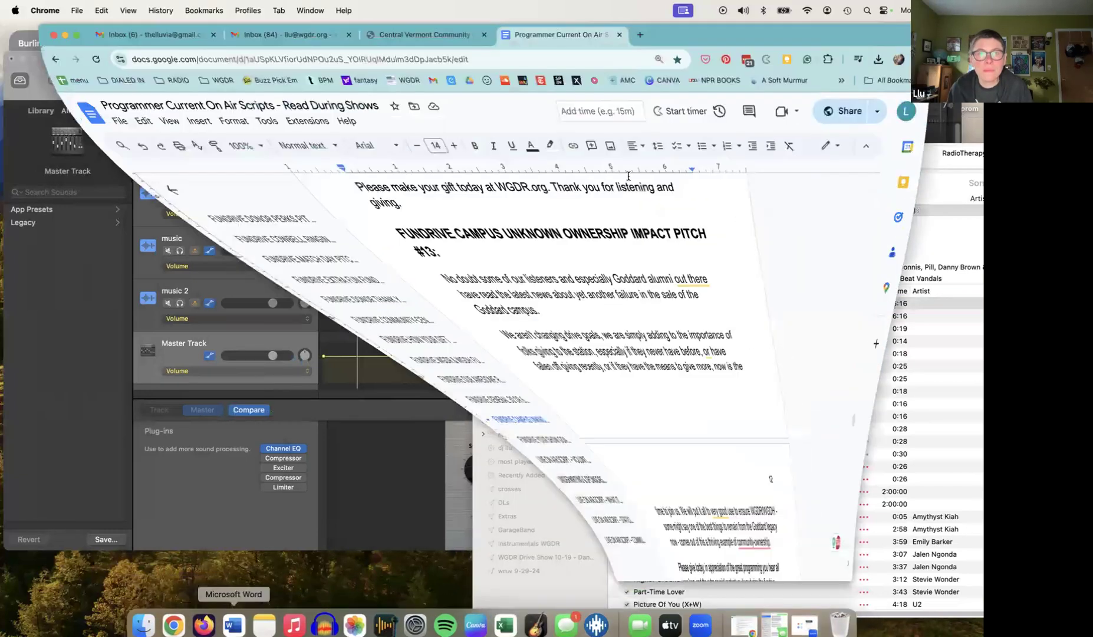
left_click(641, 36)
left_click_drag(808, 37, 768, 58)
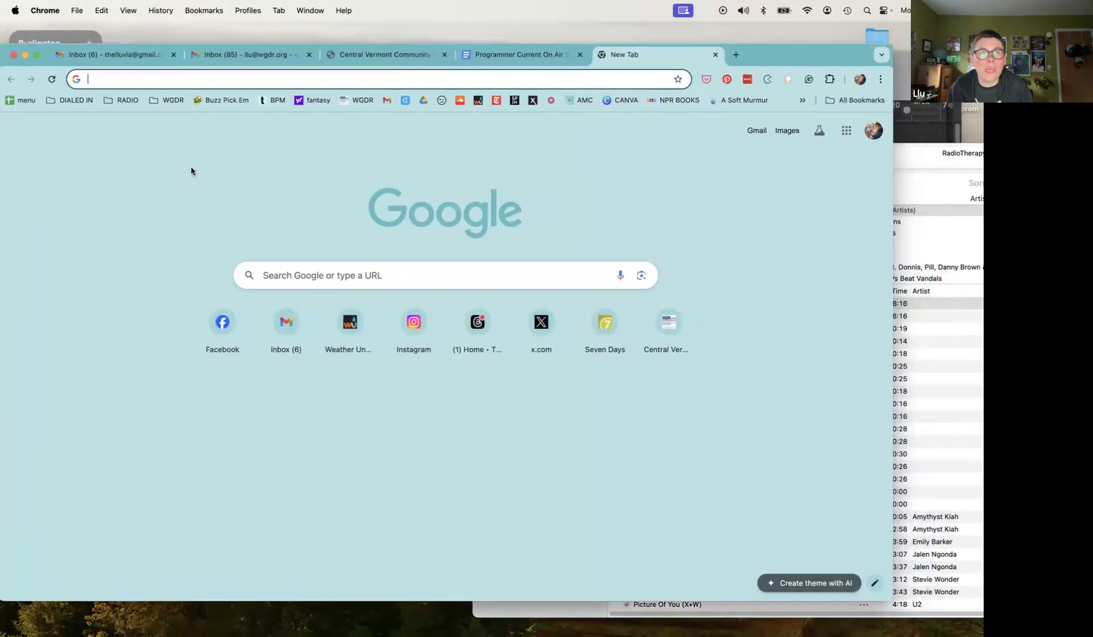
left_click(166, 100)
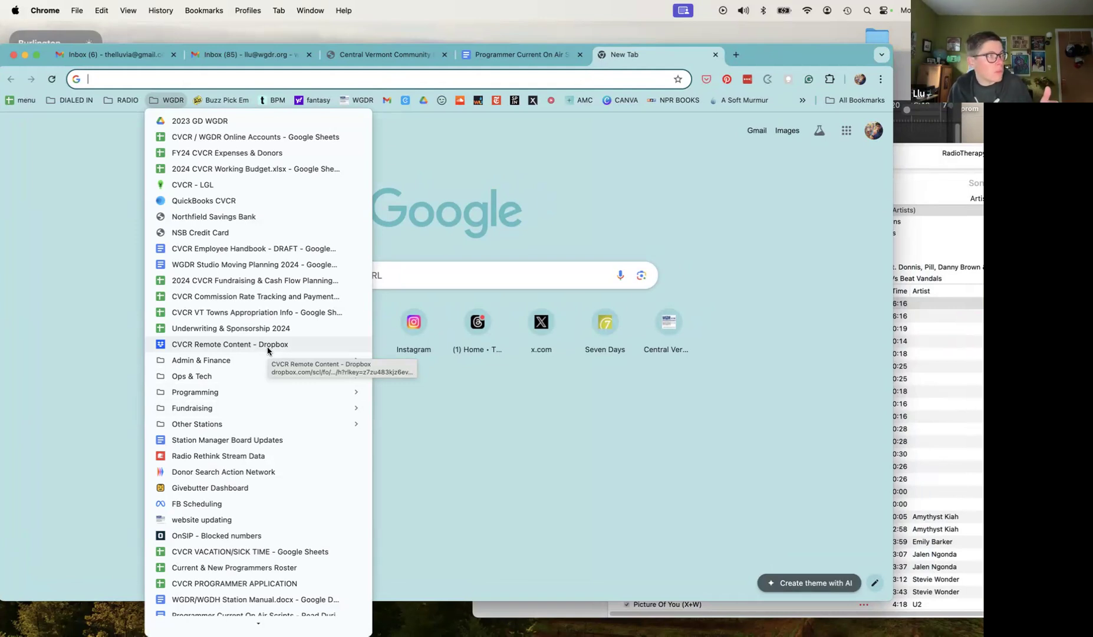
- Load wgdr.org in another new tab and open the Programmer Login page from the site's footer
left_click(735, 62)
left_click(735, 62)
type("wg")
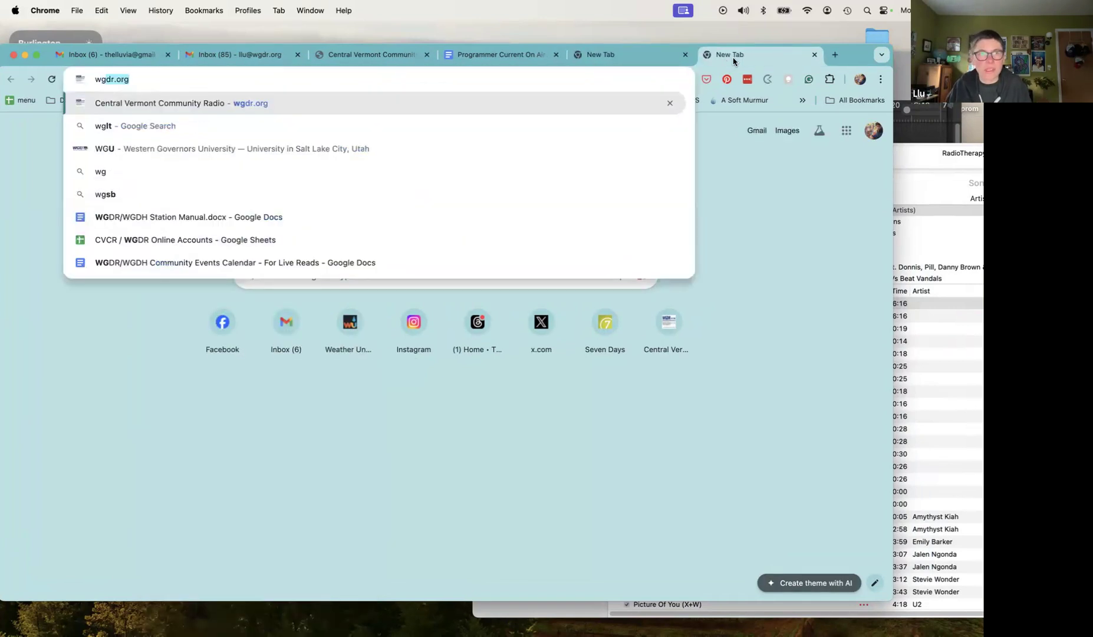
key("Return")
scroll(412, 383, "down", 10)
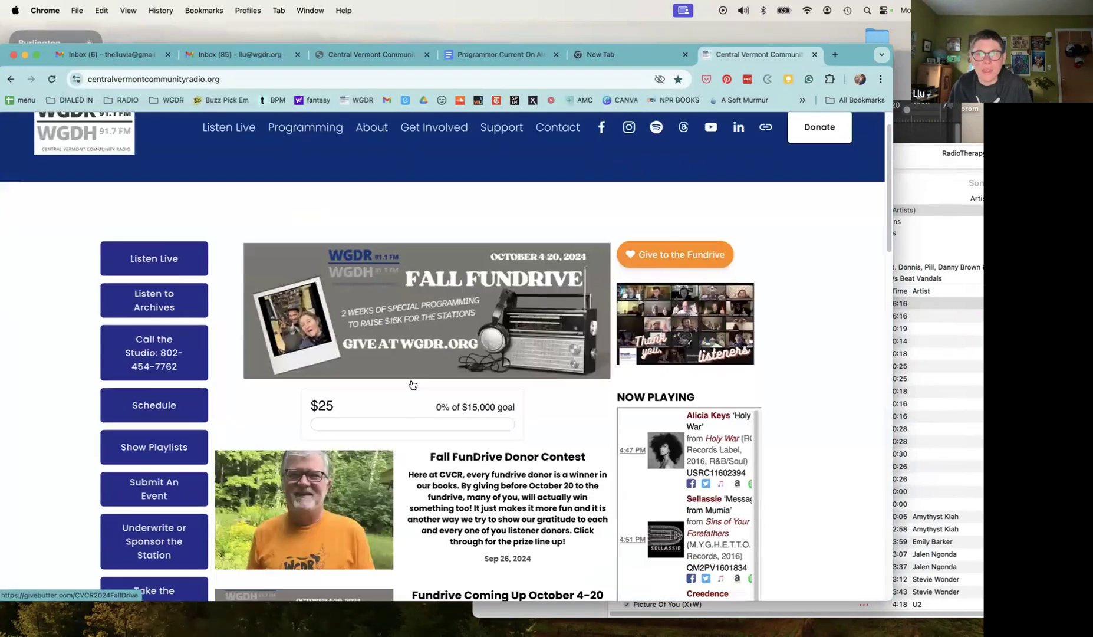
scroll(411, 383, "down", 10)
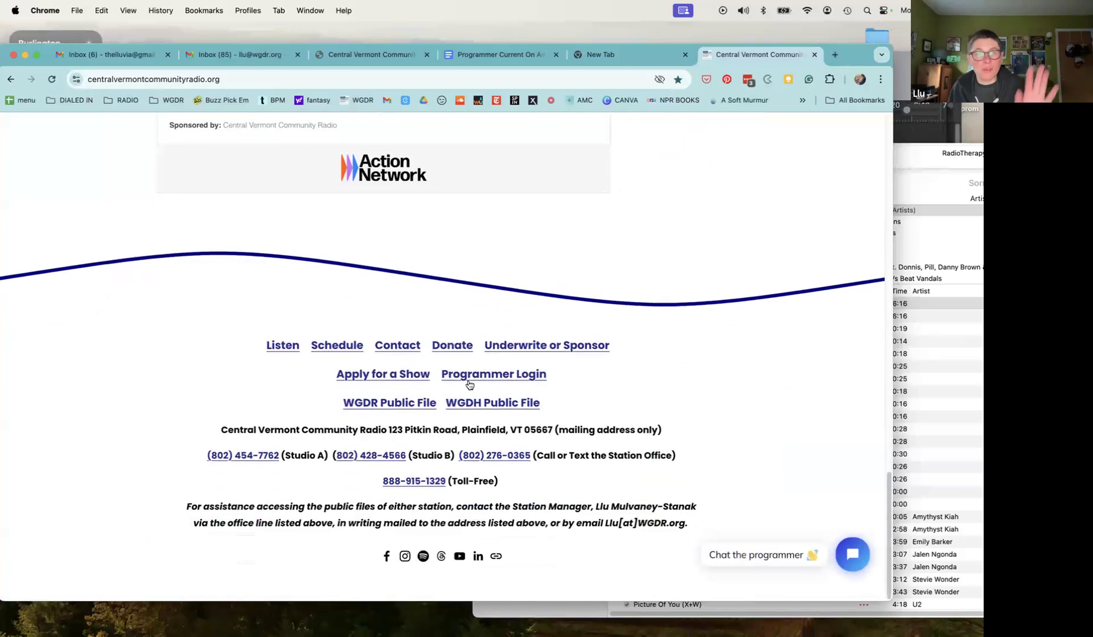
left_click(505, 377)
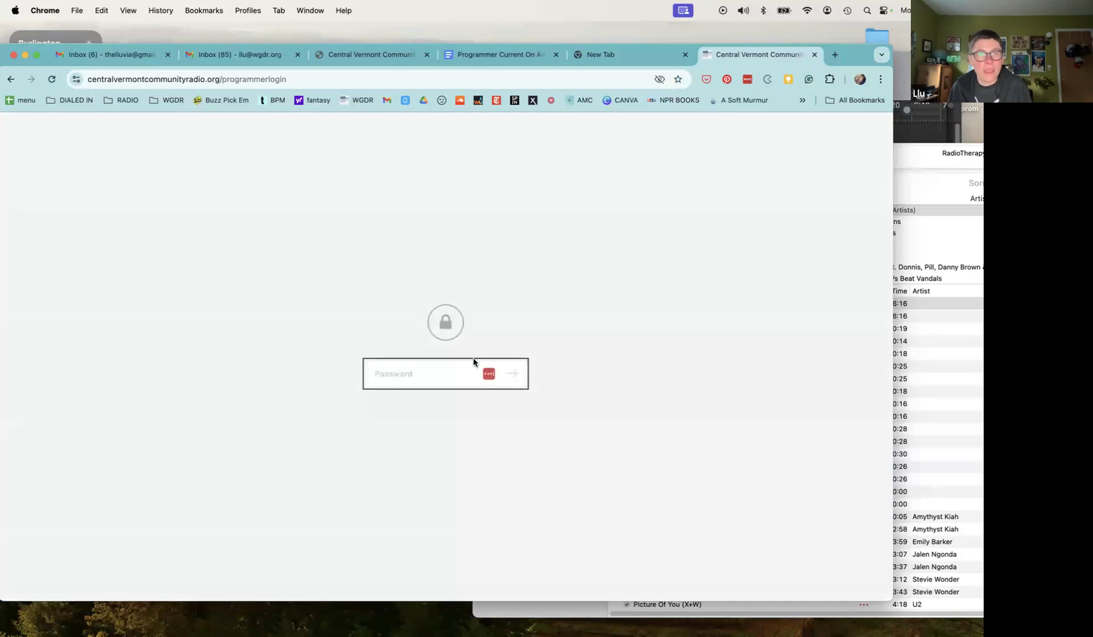
- Enter the programmer page password, submit it and dismiss the LastPass offer to save it
left_click(421, 374)
type("•••••")
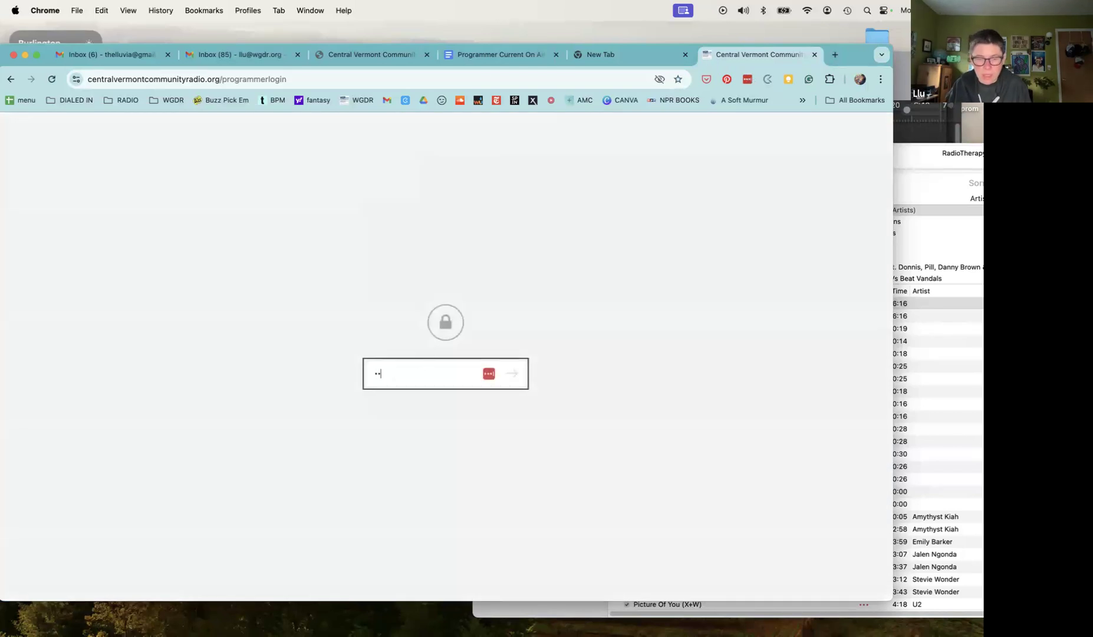
type("•••")
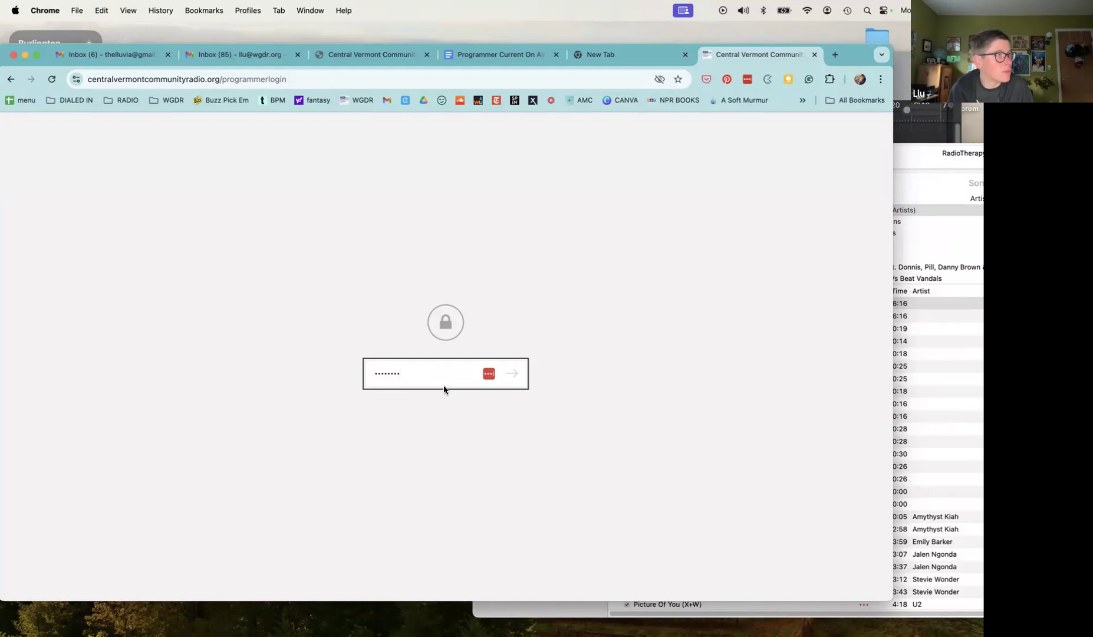
left_click(512, 374)
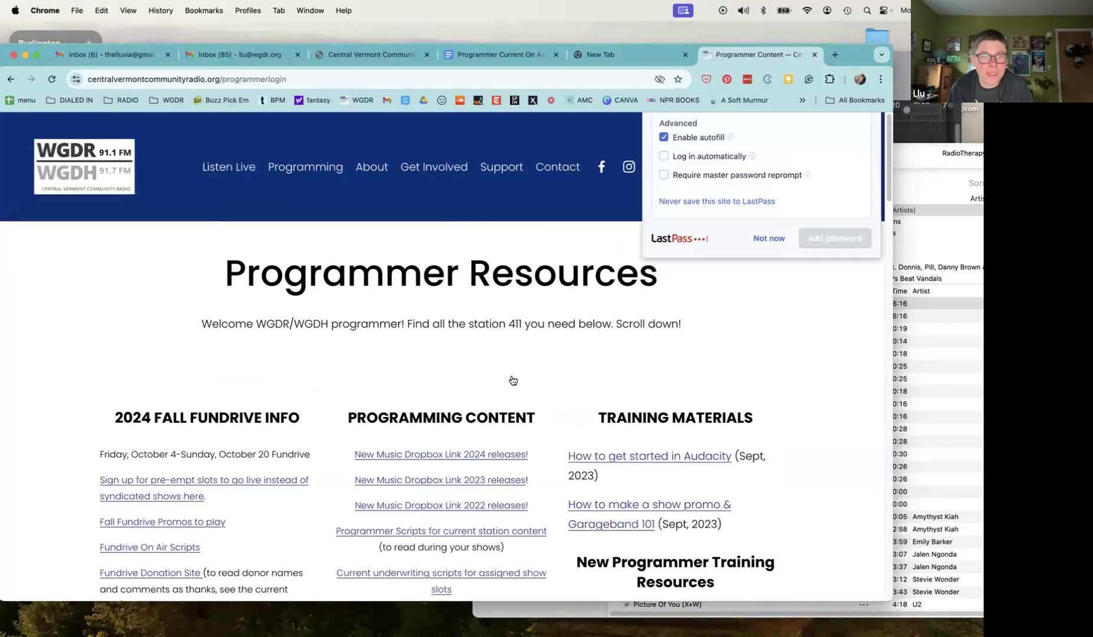
left_click(858, 135)
- Examine the Programmer Resources page down to the Dropbox submission link and remote show instructions
scroll(372, 305, "down", 2)
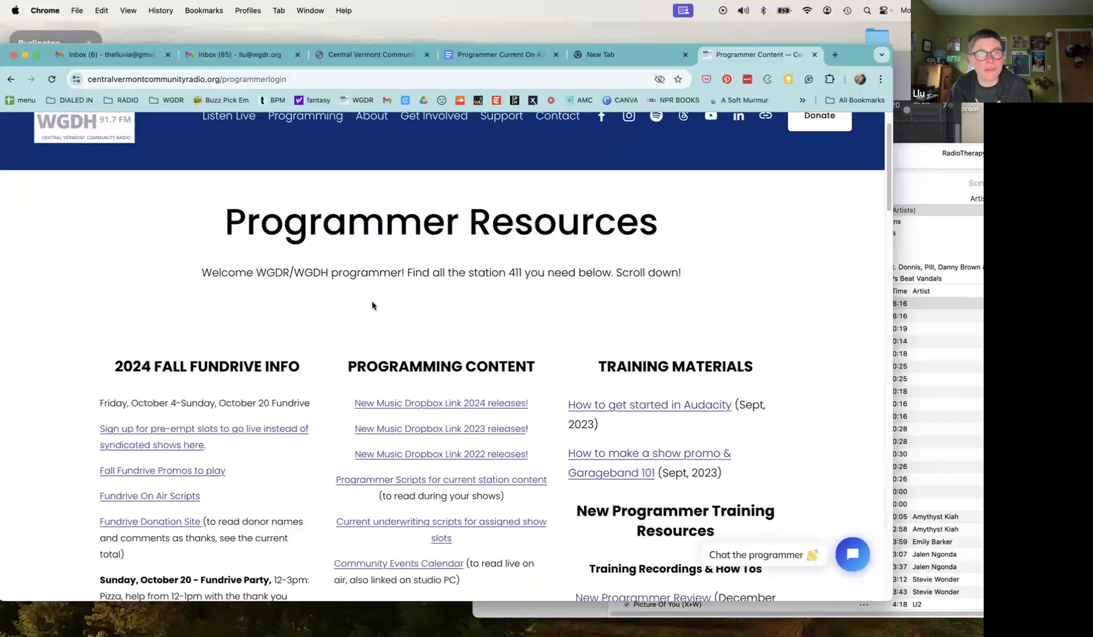
scroll(372, 305, "down", 1)
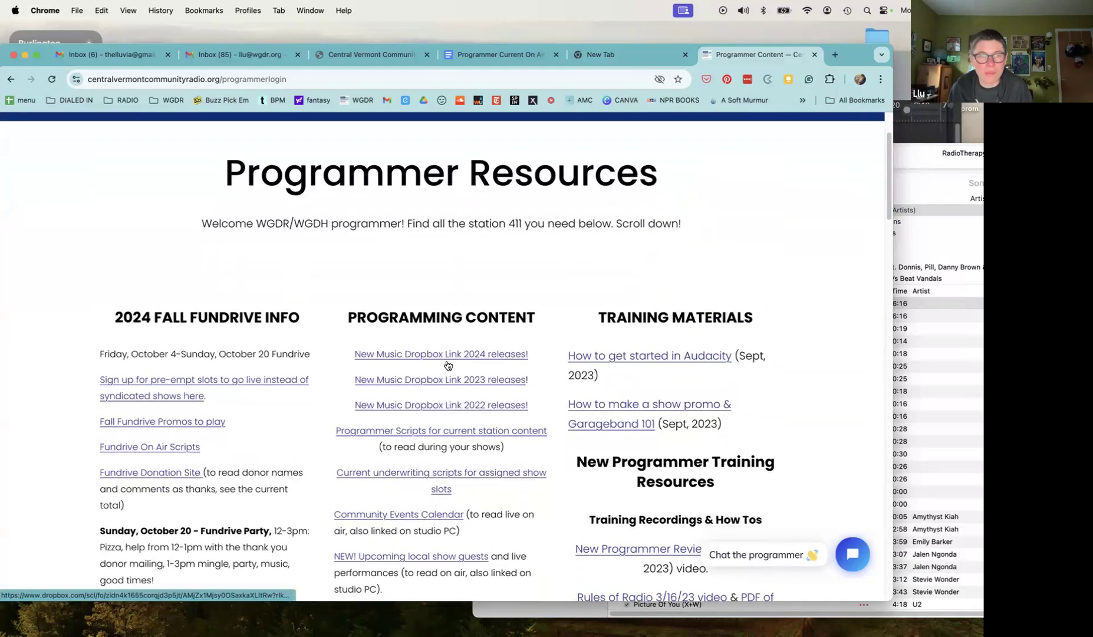
scroll(448, 365, "down", 1)
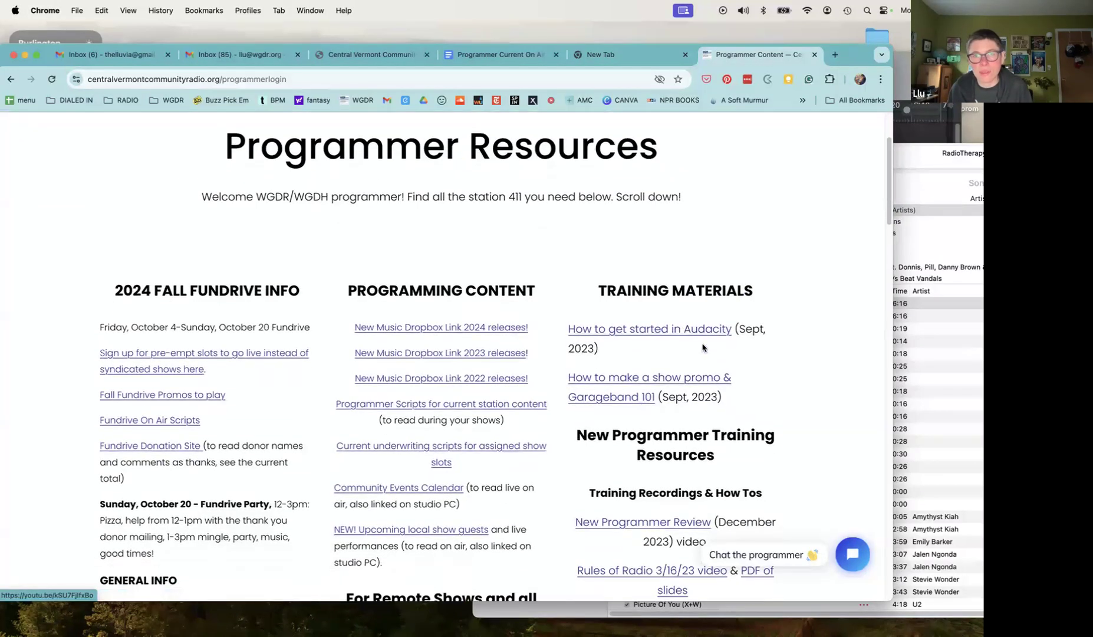
scroll(502, 401, "down", 1)
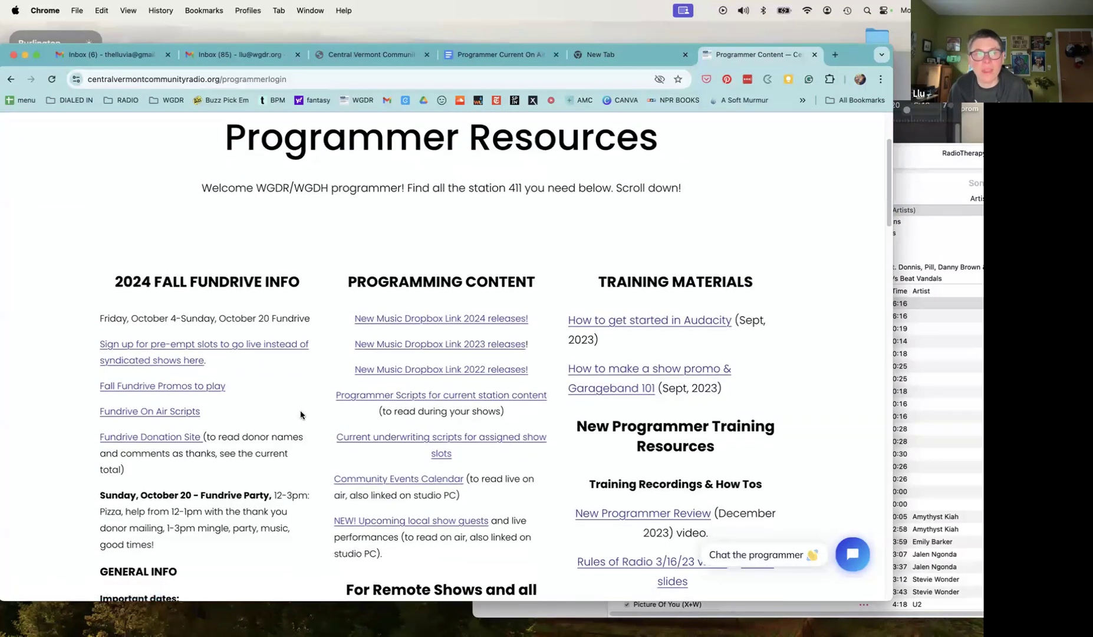
scroll(301, 415, "down", 2)
scroll(299, 415, "down", 7)
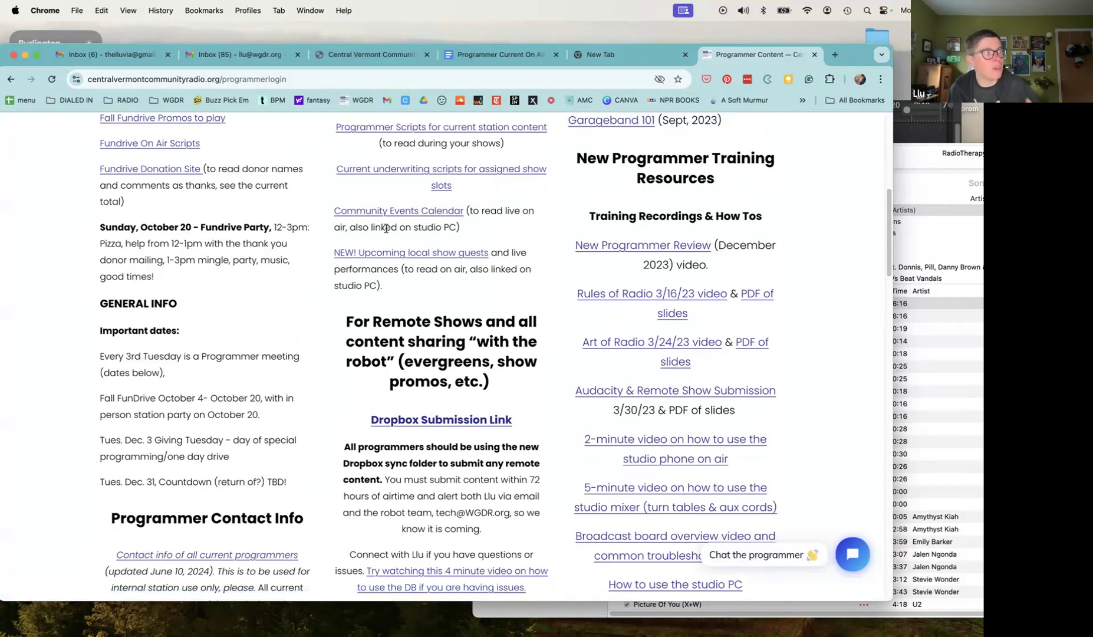
- Open the "CVCR Remote Content - Dropbox" bookmark from the WGDR folder in the blank tab
left_click(594, 55)
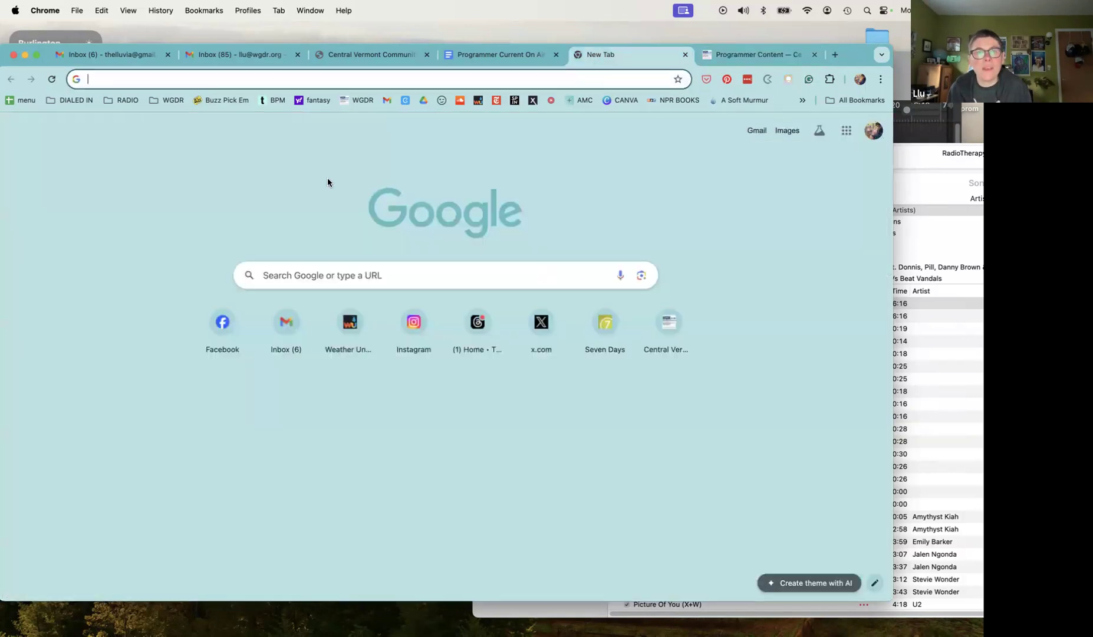
left_click(165, 100)
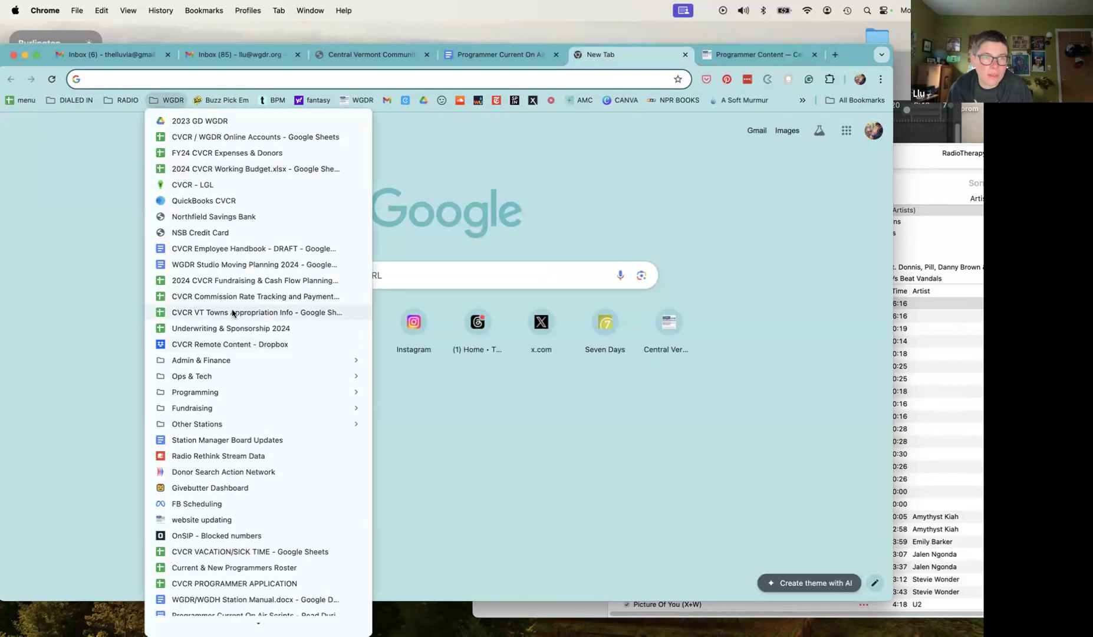
left_click(230, 344)
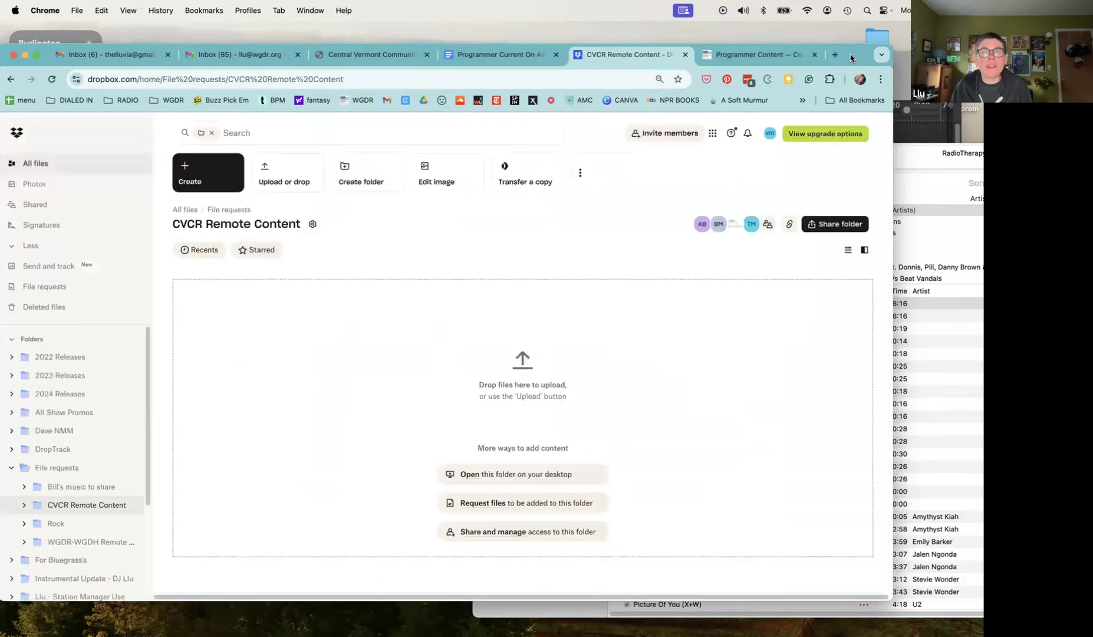
left_click_drag(851, 57, 873, 36)
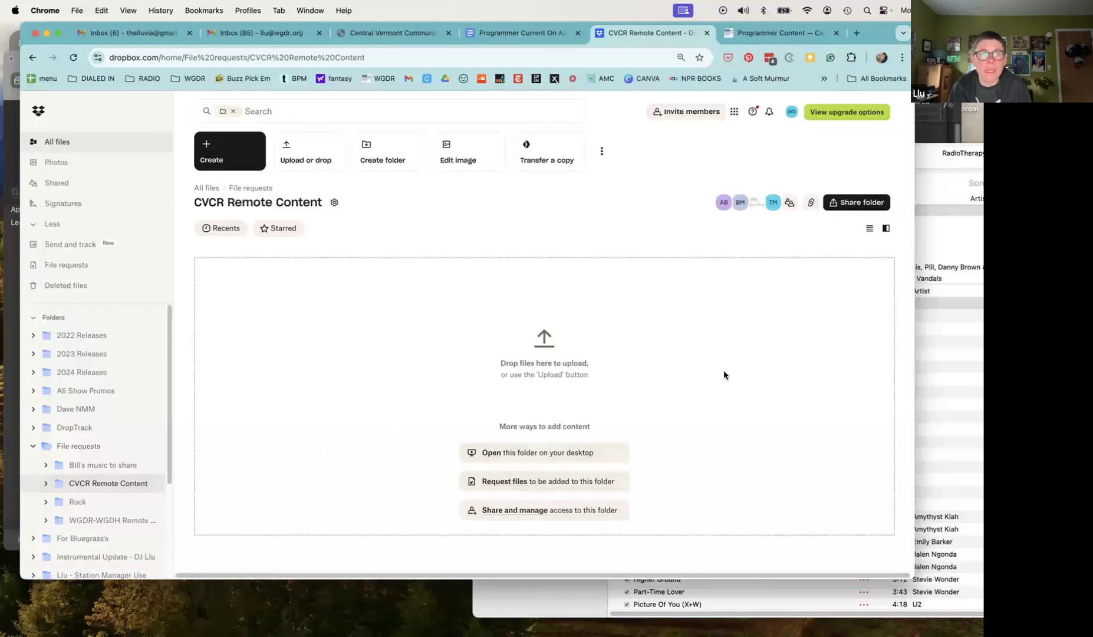
- Highlight the CVCR Remote Content folder's name, clear the highlight and go to the full Dropbox file list
left_click_drag(196, 202, 317, 203)
left_click(364, 294)
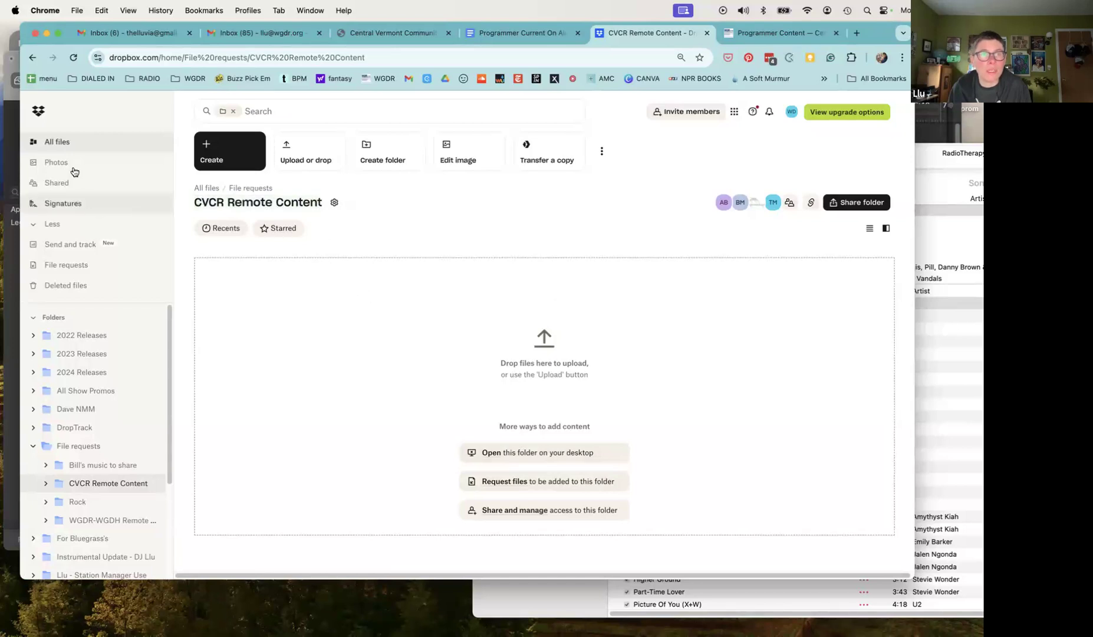
left_click(50, 140)
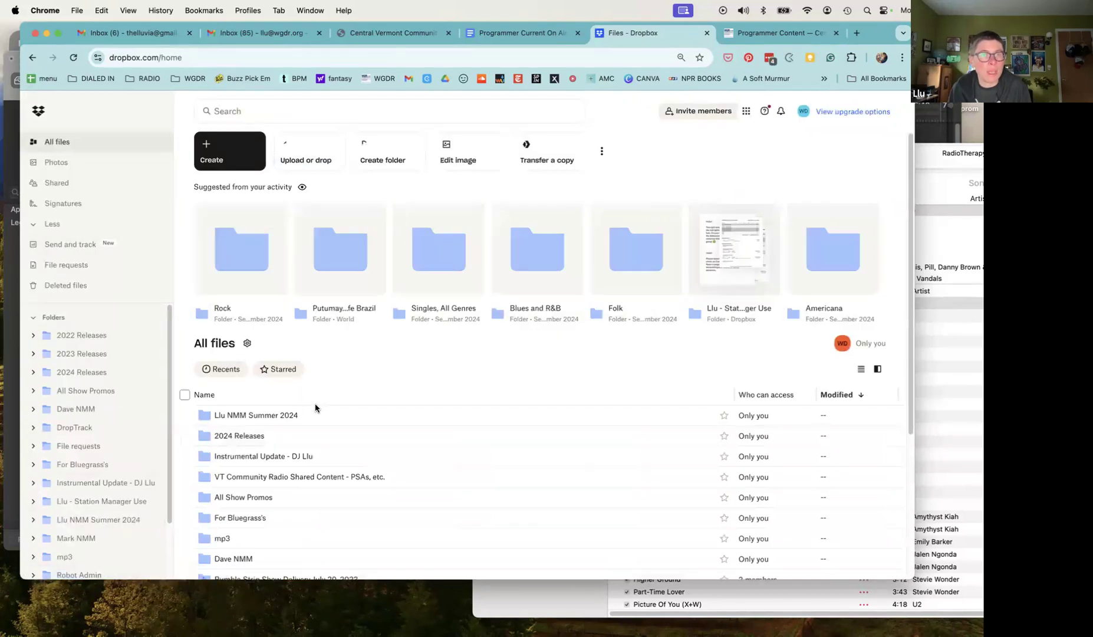
- Look through the full Dropbox file and folder lists, return to the CVCR Remote Content folder and point out its name
scroll(316, 407, "down", 1)
scroll(334, 414, "down", 1)
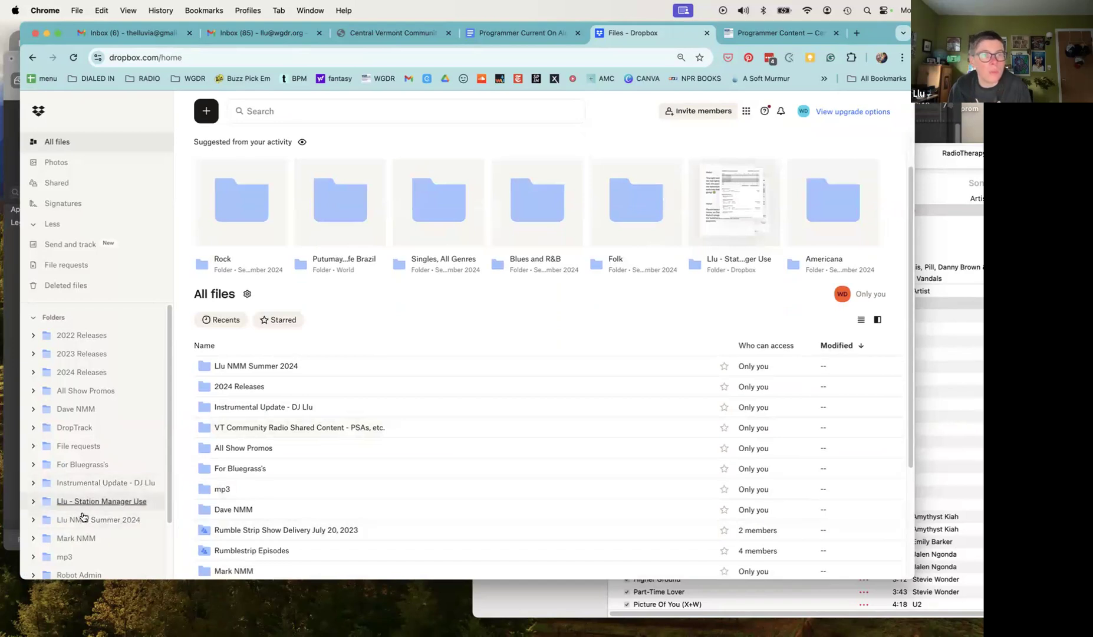
scroll(86, 421, "down", 2)
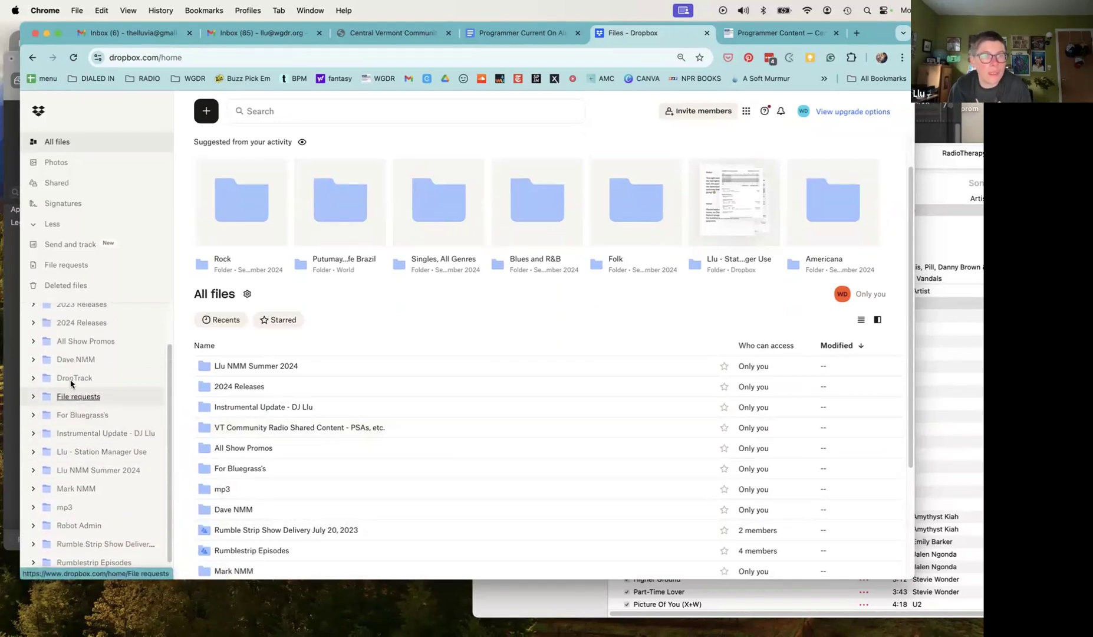
scroll(71, 383, "up", 2)
left_click(32, 57)
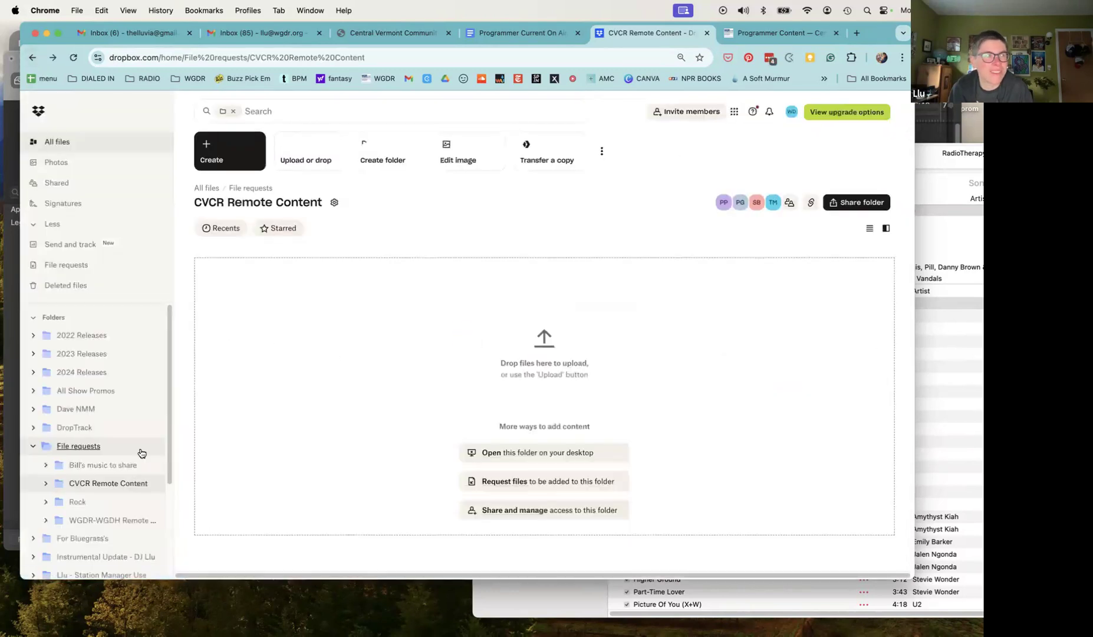
left_click_drag(200, 200, 322, 202)
left_click(480, 257)
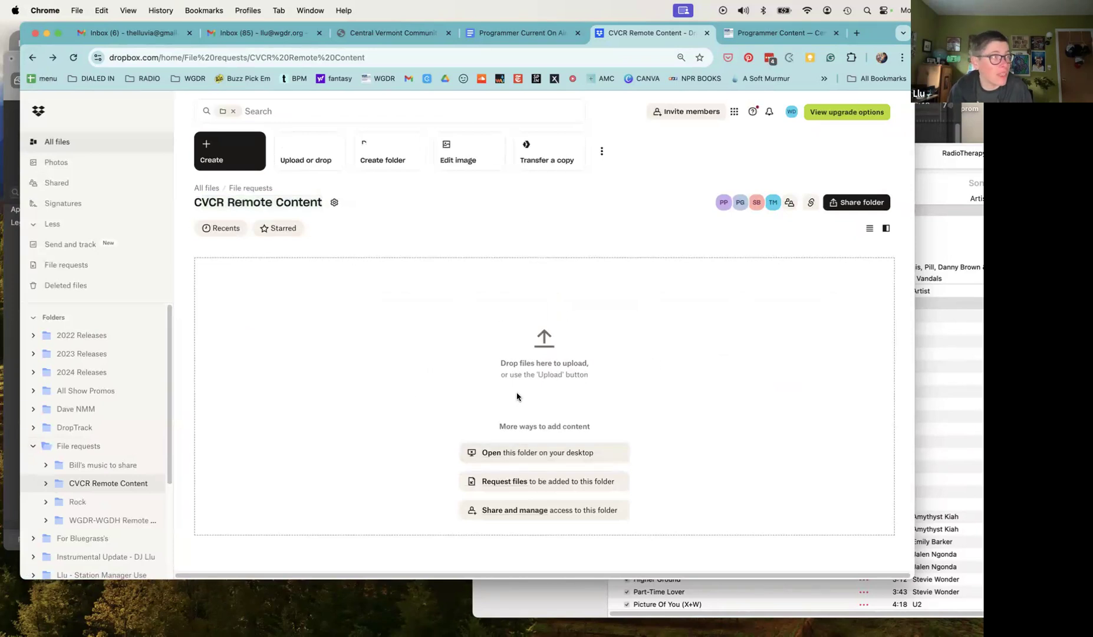
- Upload RadioTherapy_10122024.mp3 from the Music library into the CVCR Remote Content folder and dismiss the upload summary
left_click(965, 354)
left_click_drag(660, 319, 352, 346)
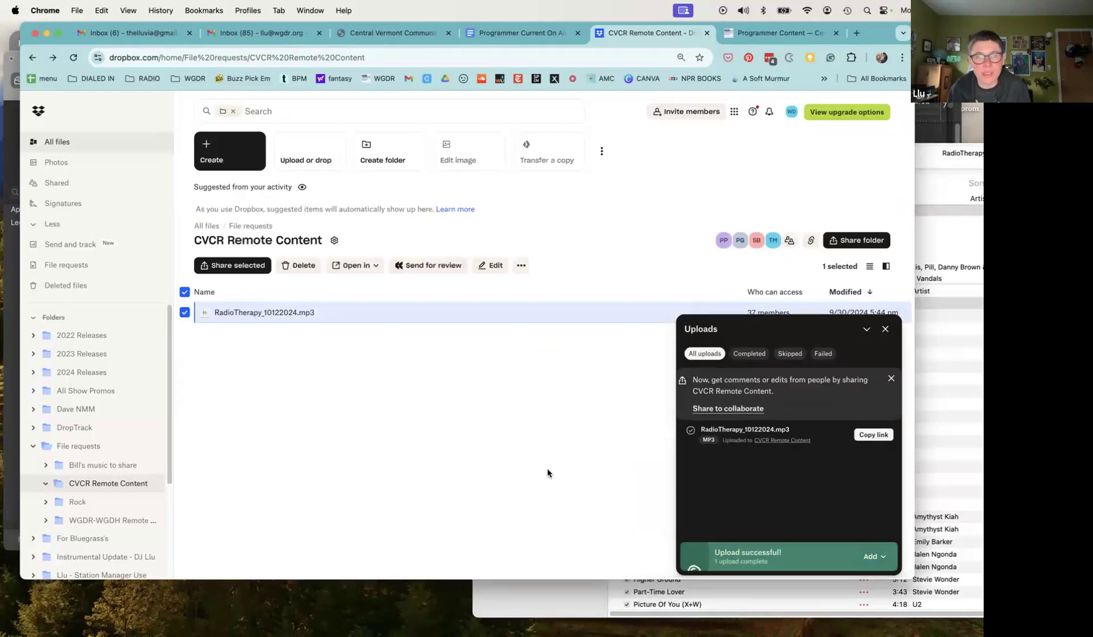
left_click(885, 329)
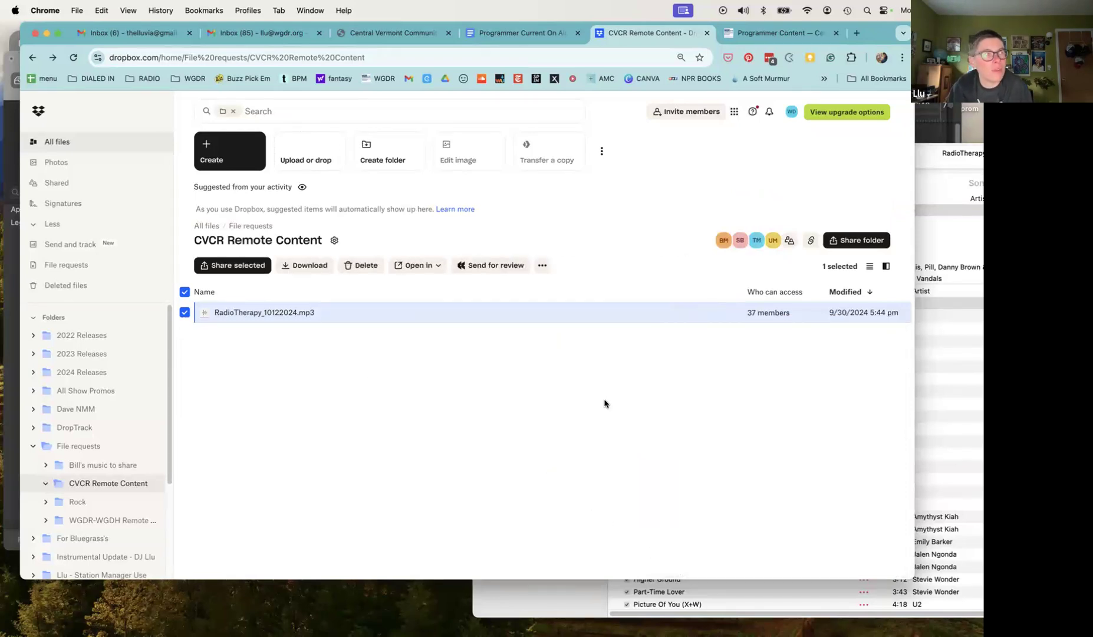